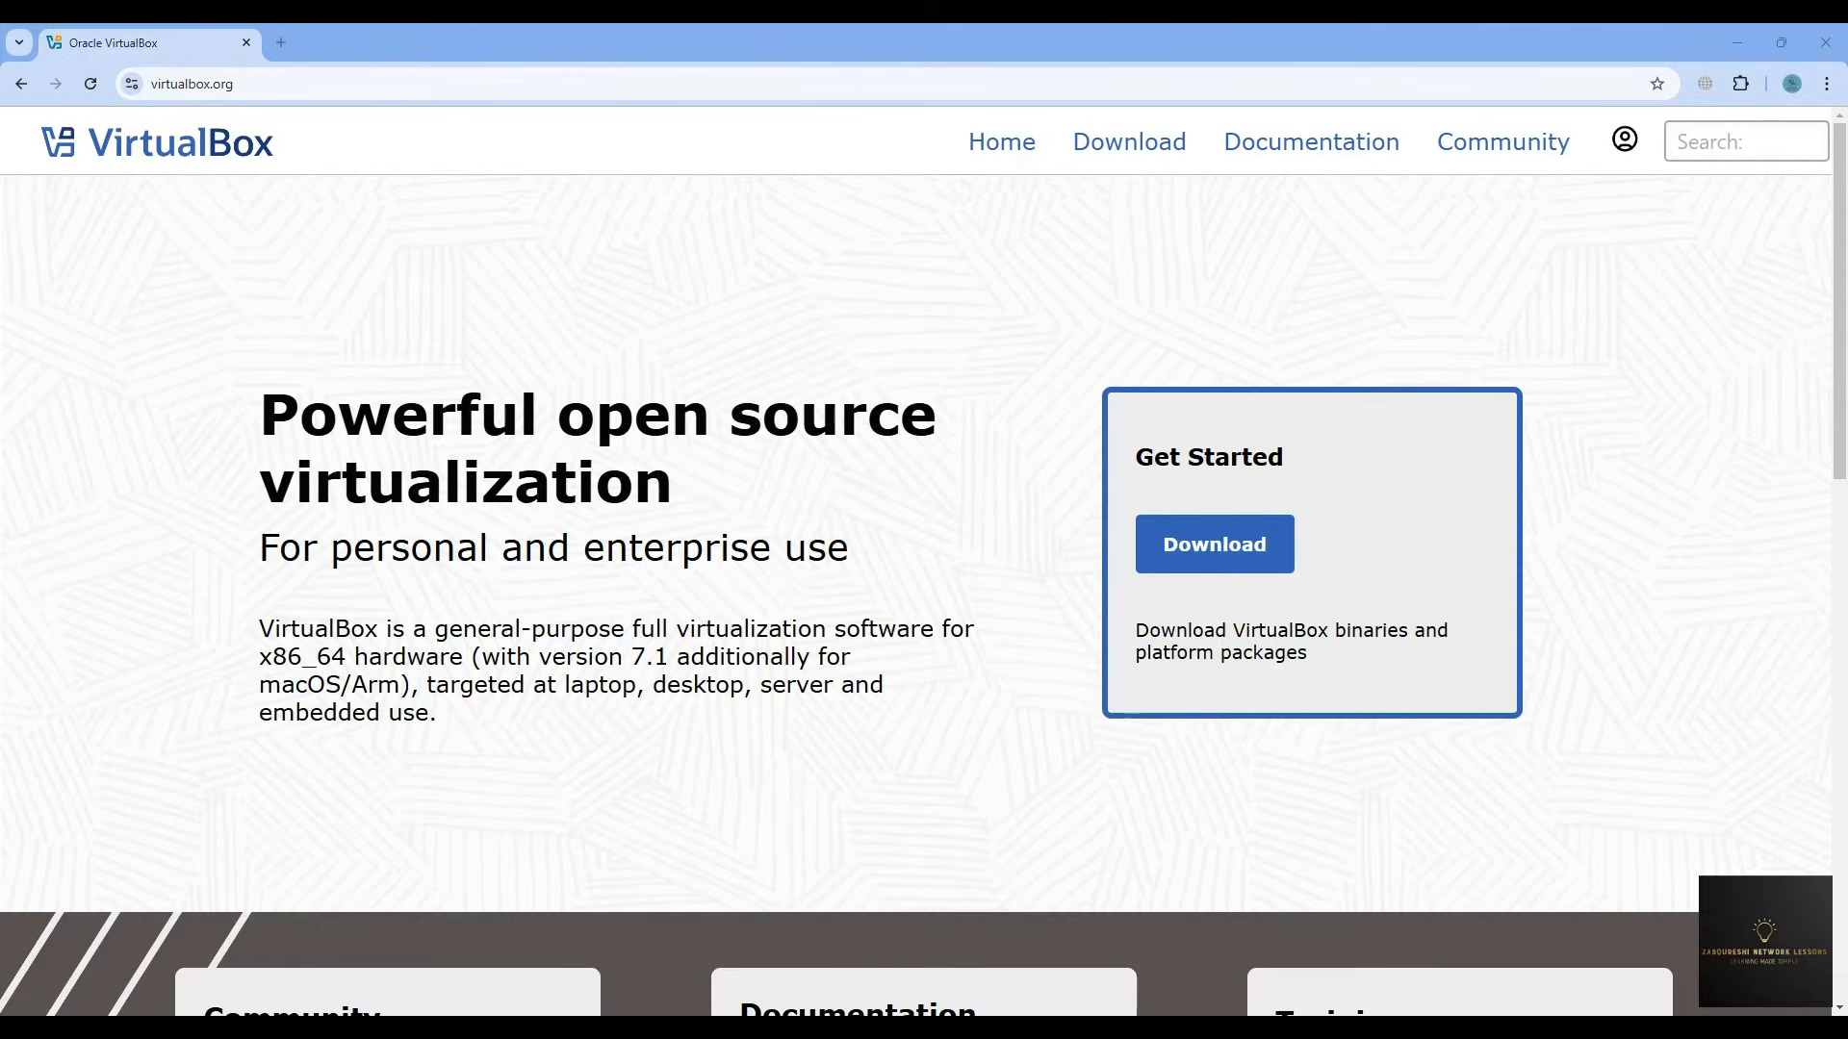
- Select the virtualbox.org address in Chrome's address bar
left_click(186, 87)
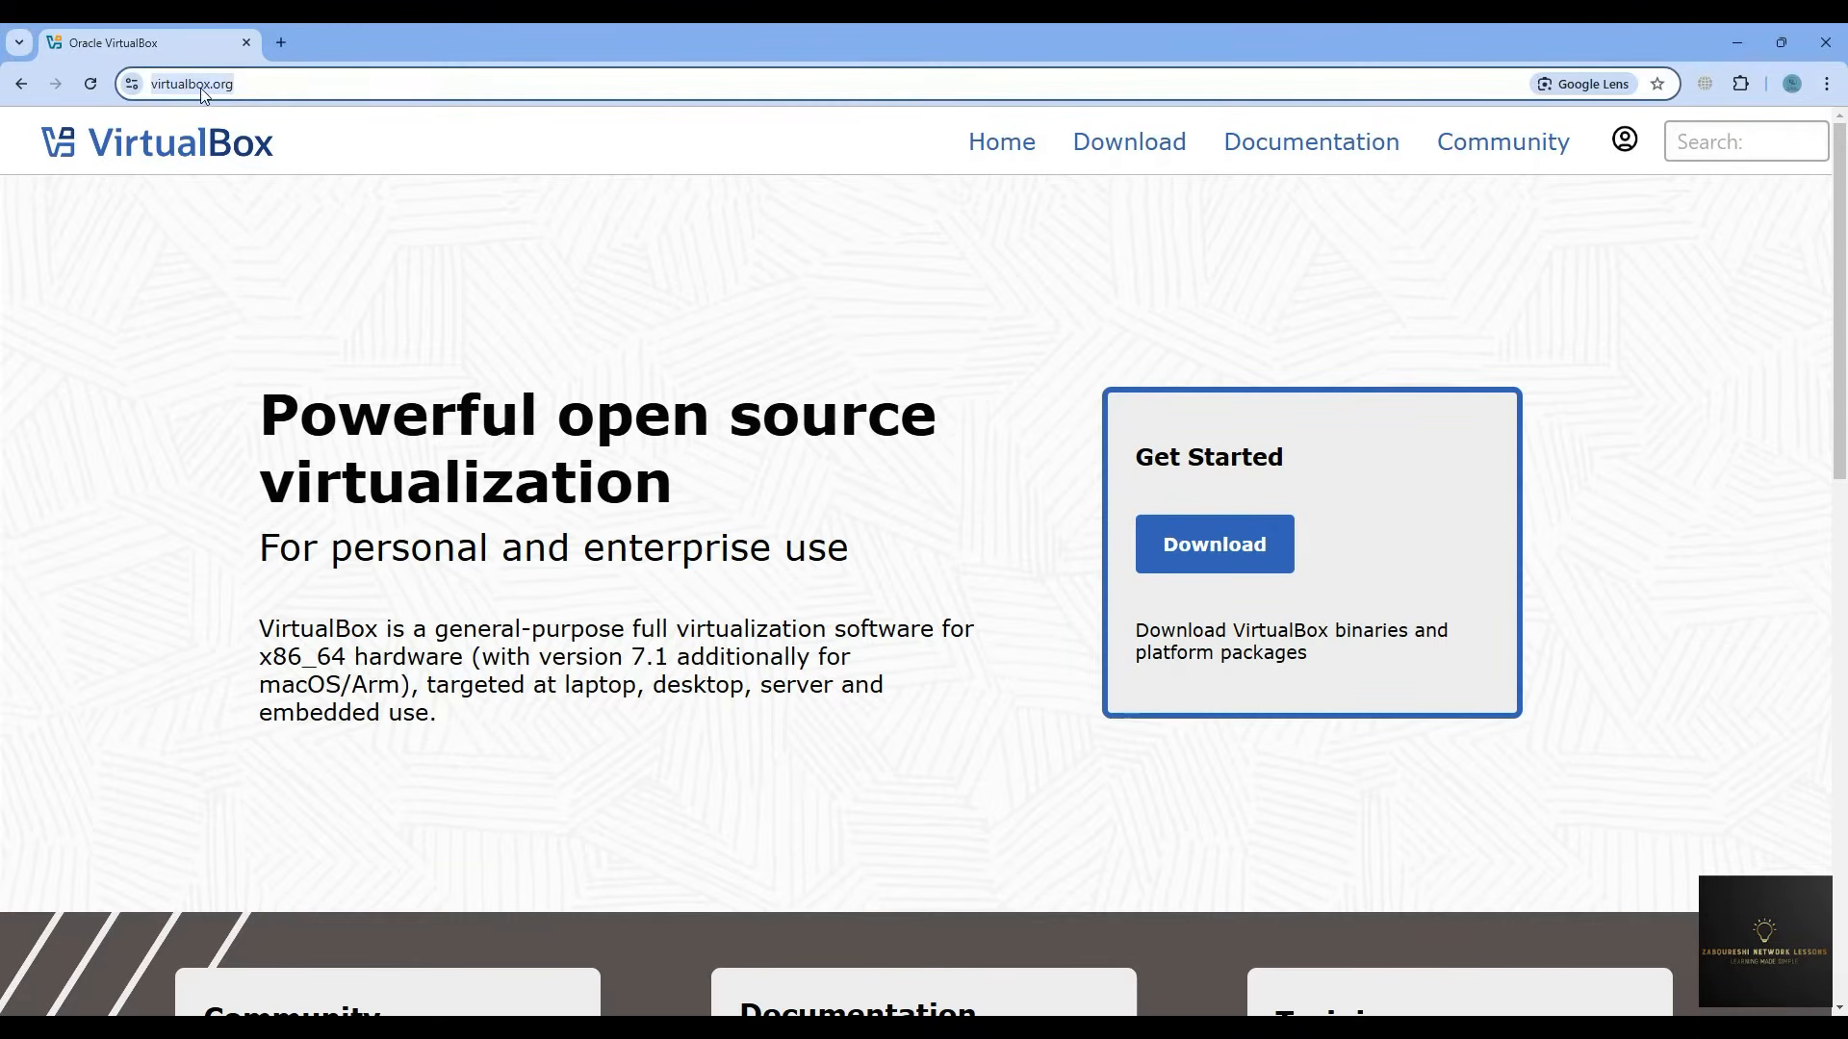
- Download the VirtualBox 7.1.4 package for Windows hosts and check its download progress
left_click(1202, 557)
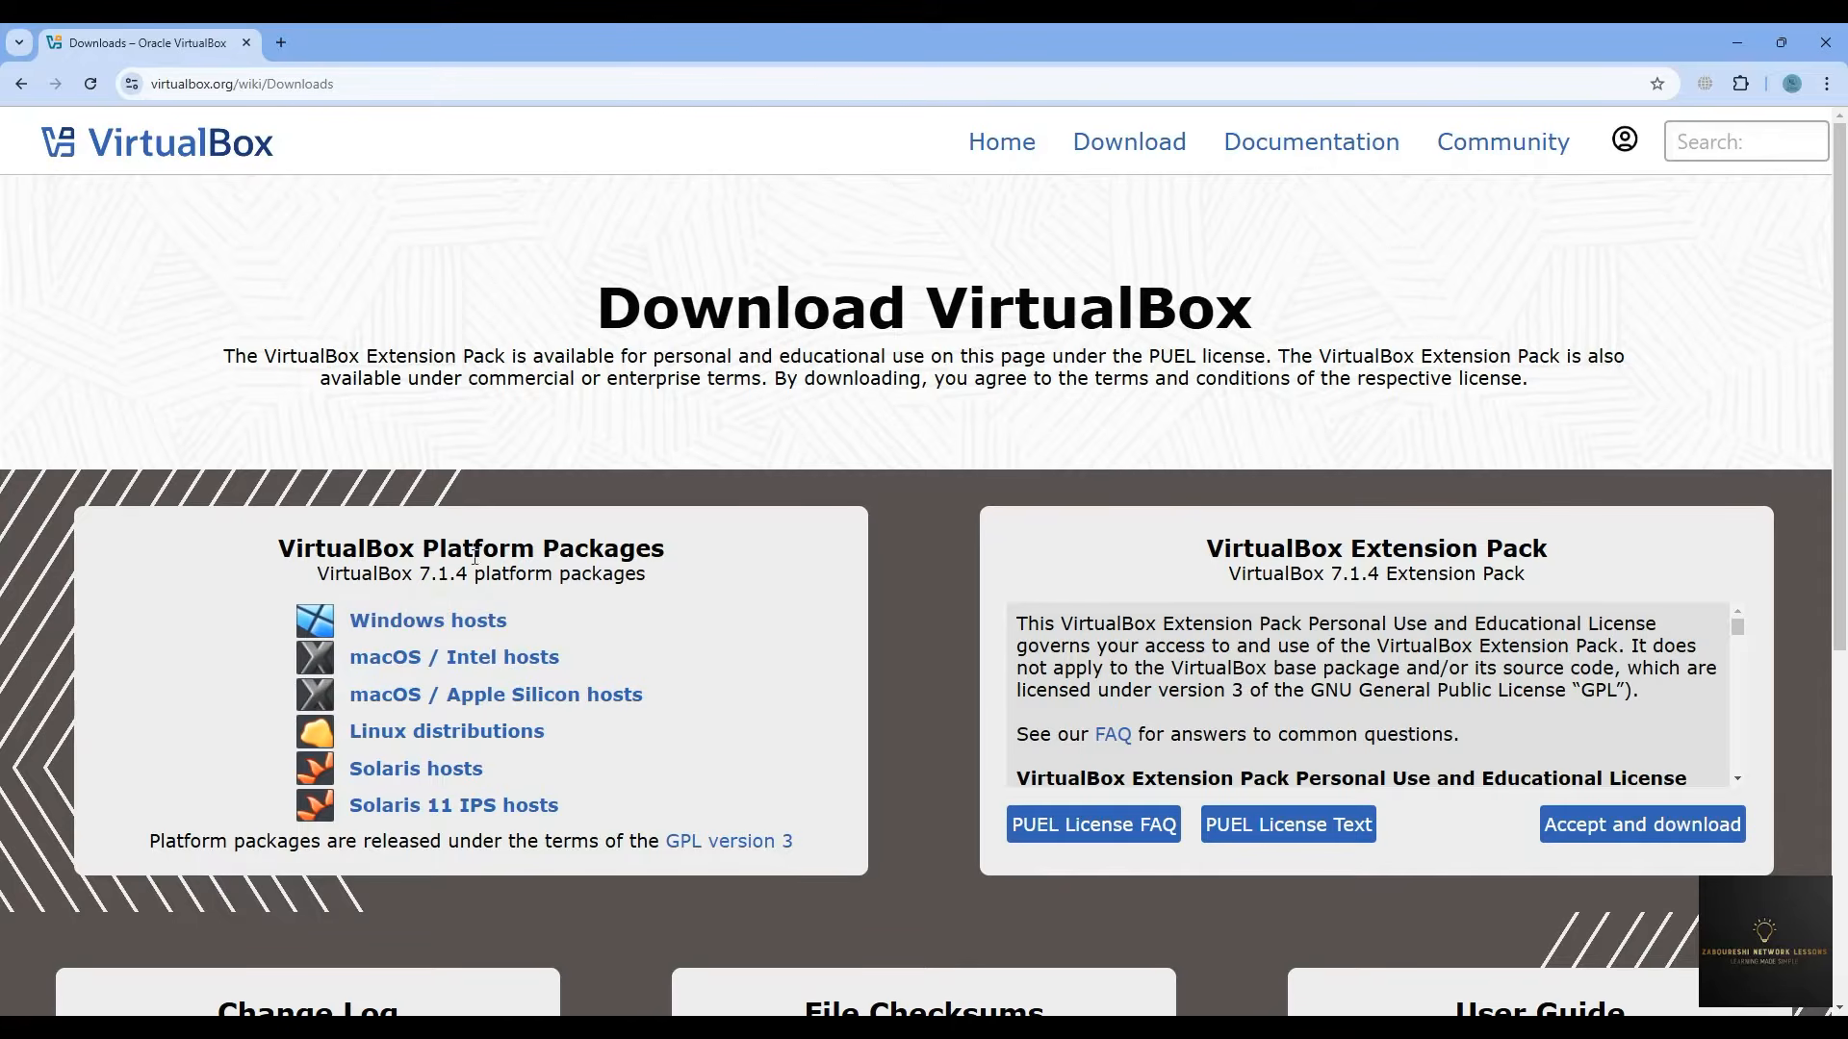
left_click_drag(464, 550, 575, 549)
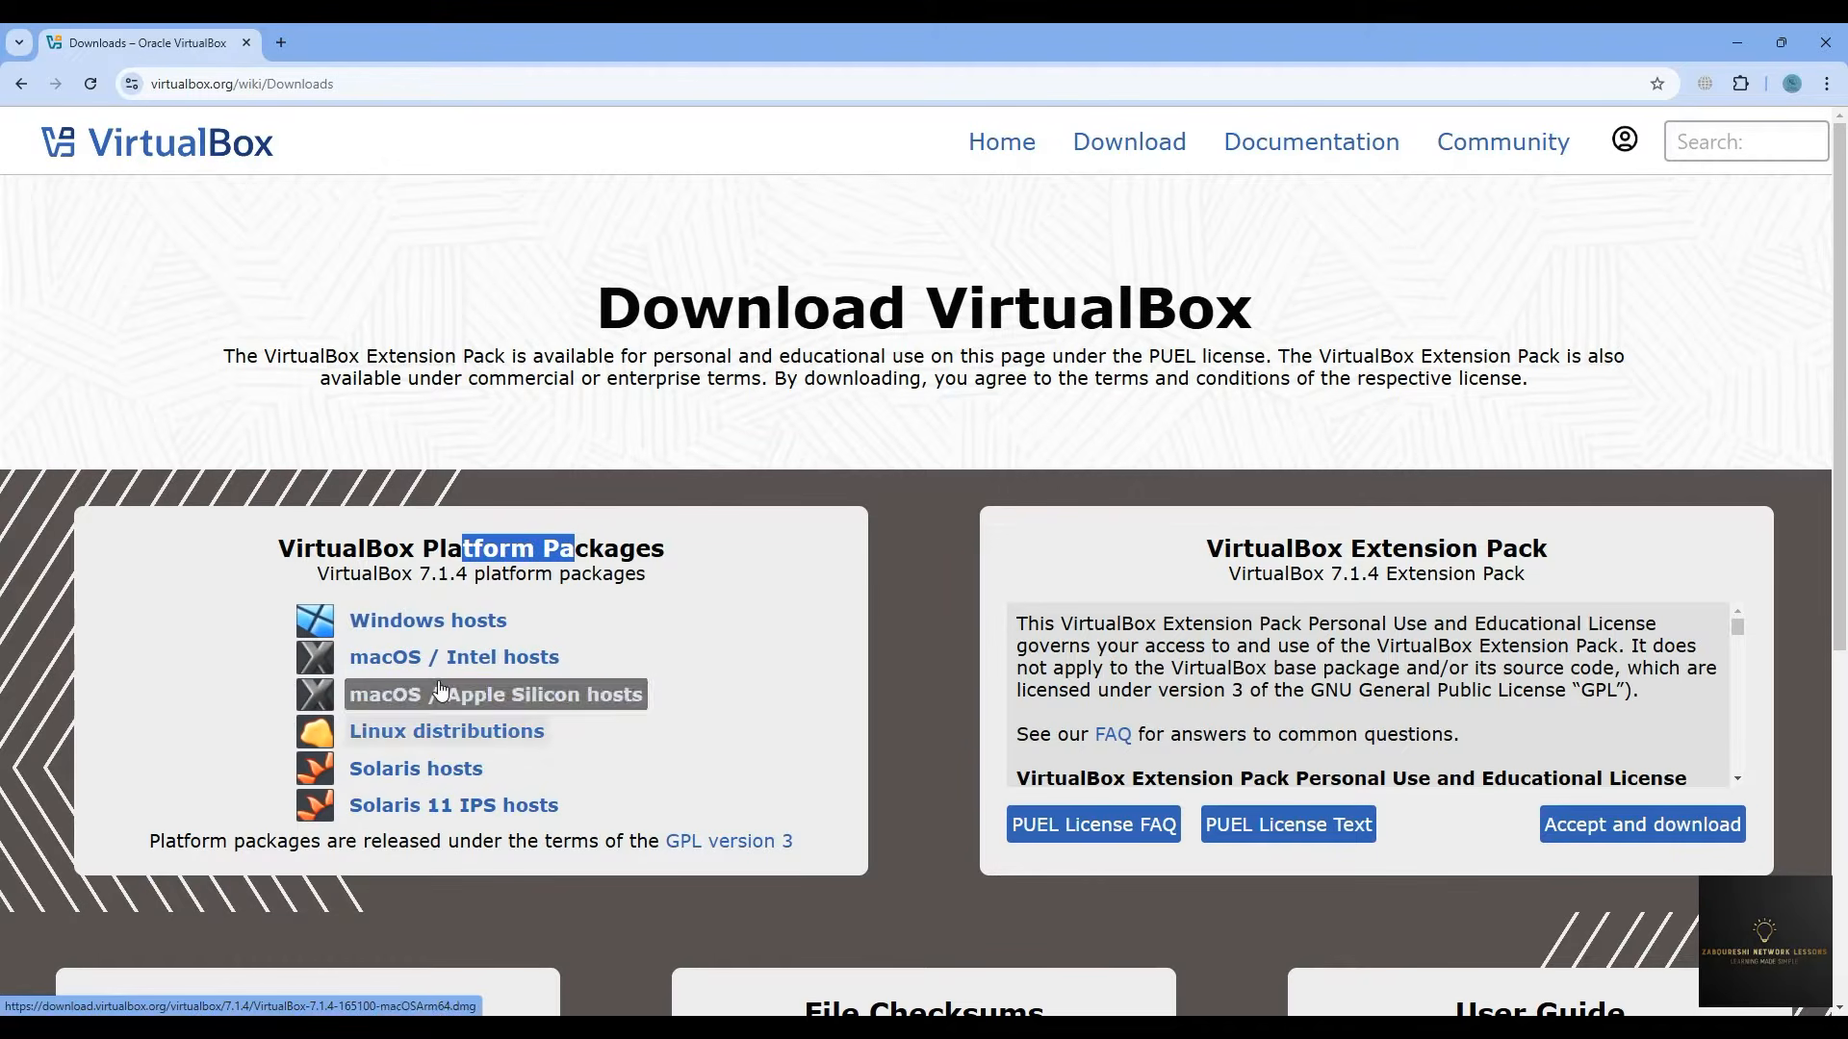
left_click(439, 638)
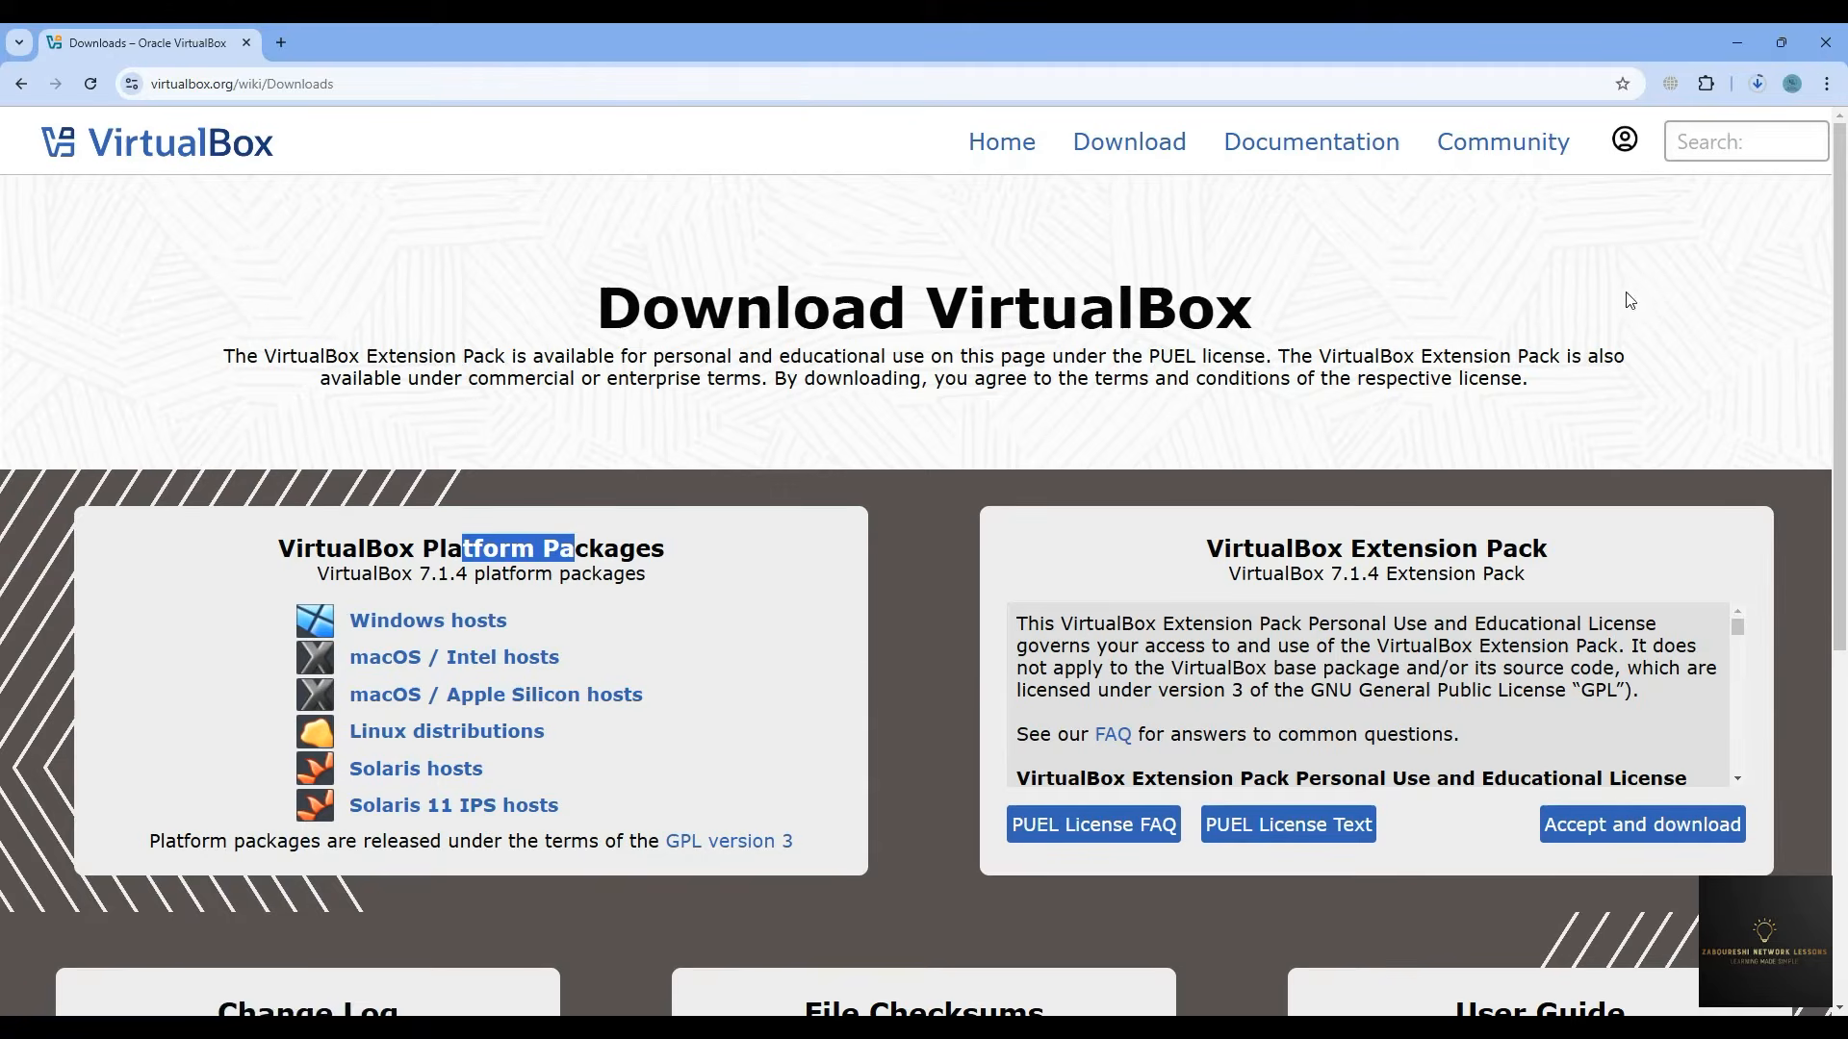
left_click(1765, 88)
key("super")
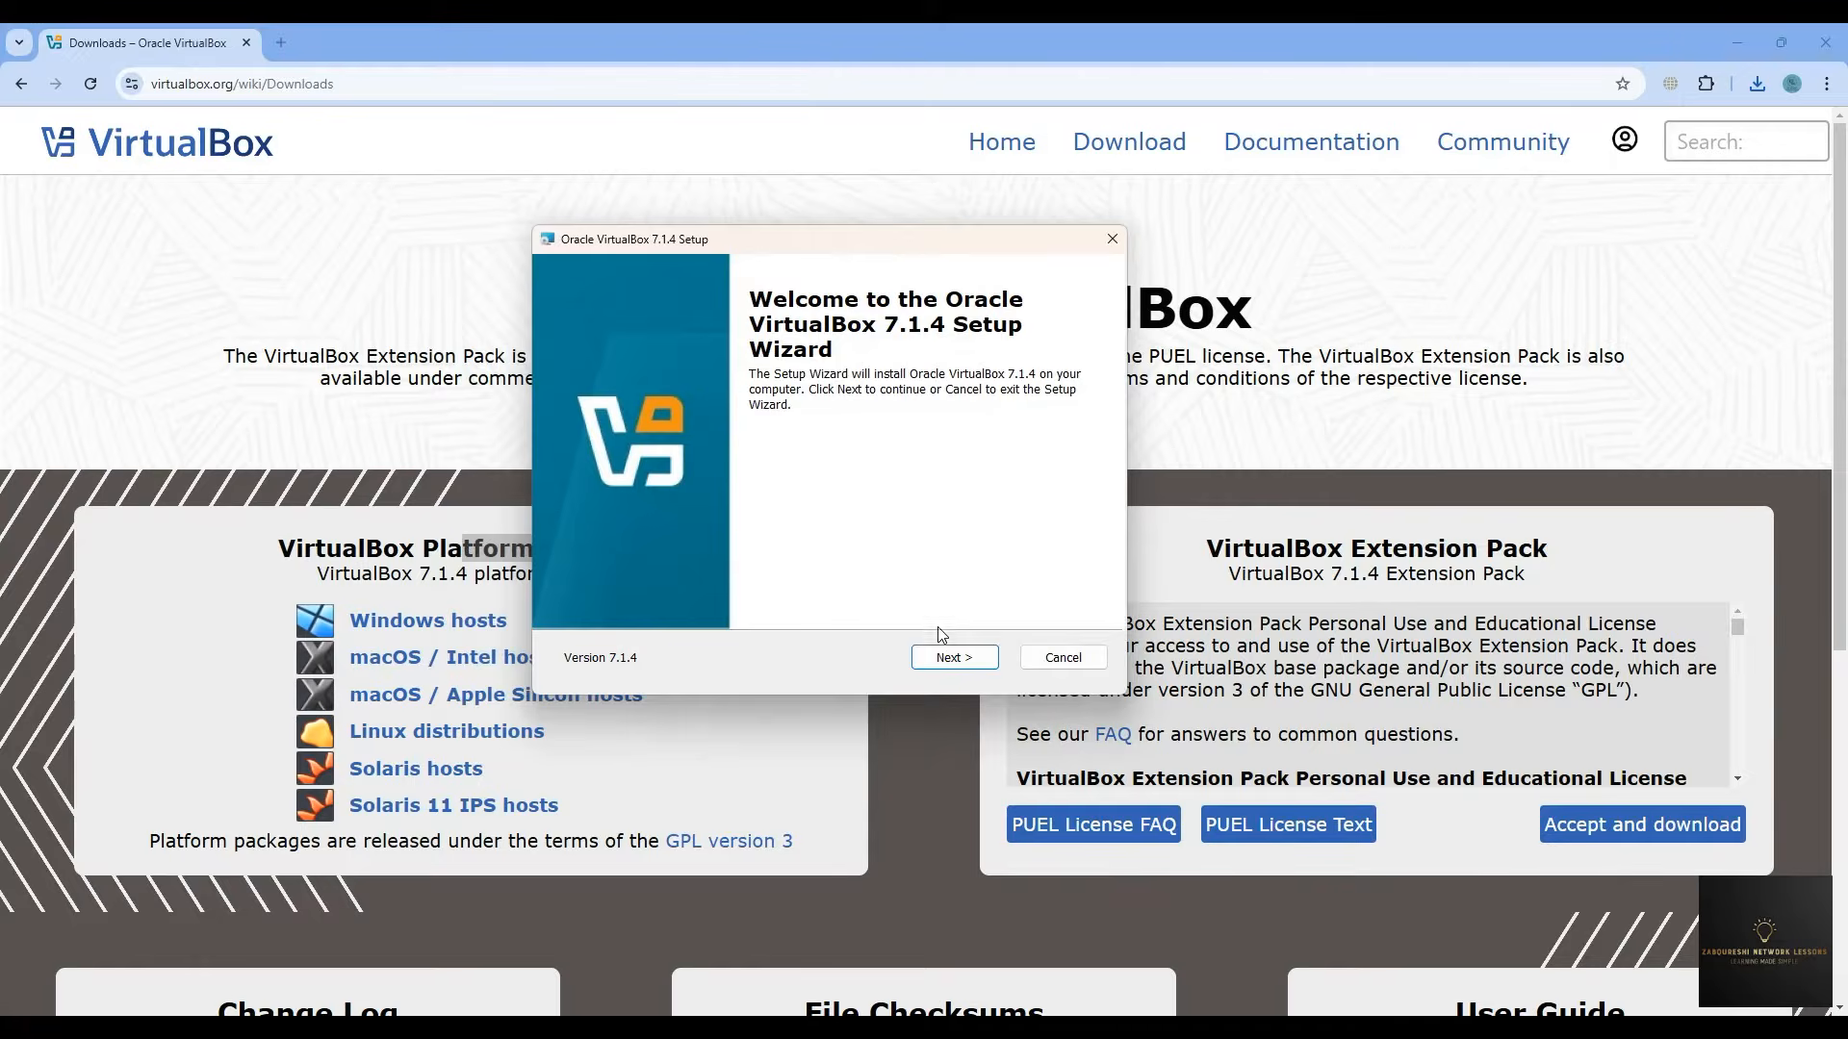
- Accept the license and default features, confirm the network and Python warnings, and start installing
left_click(945, 656)
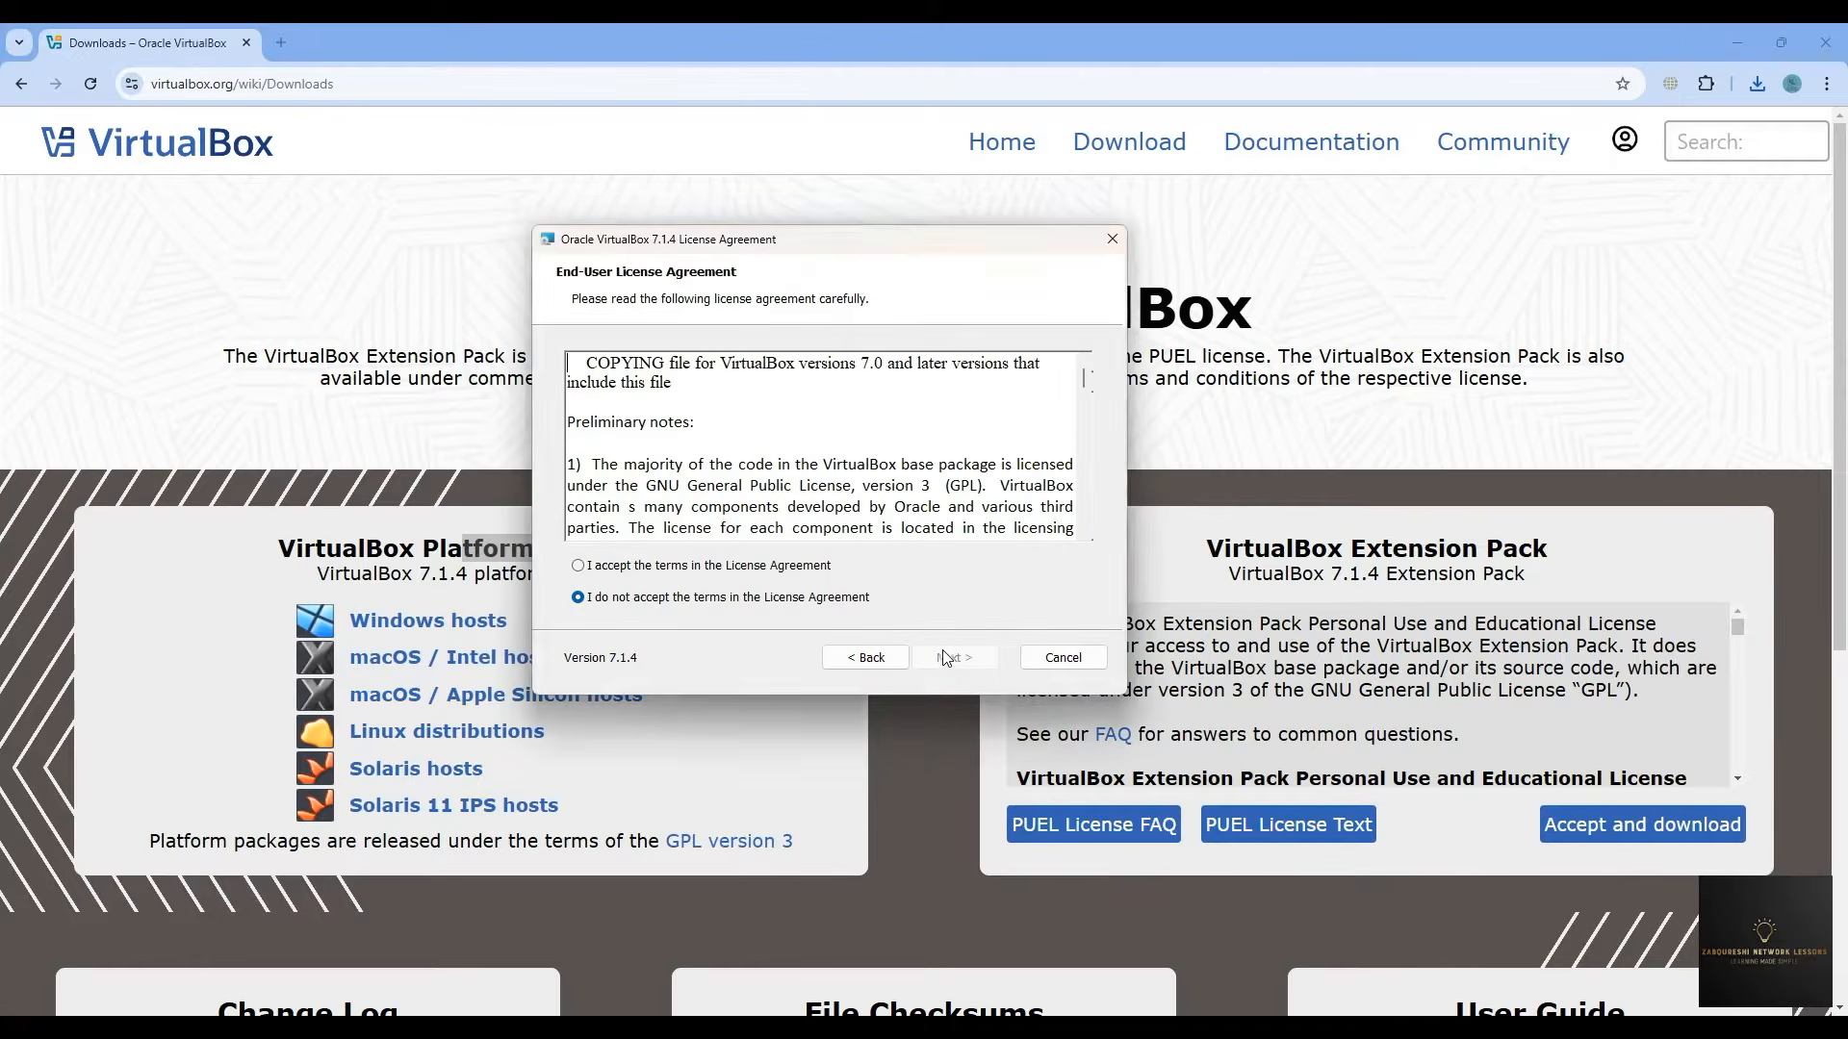
left_click(724, 569)
left_click(942, 658)
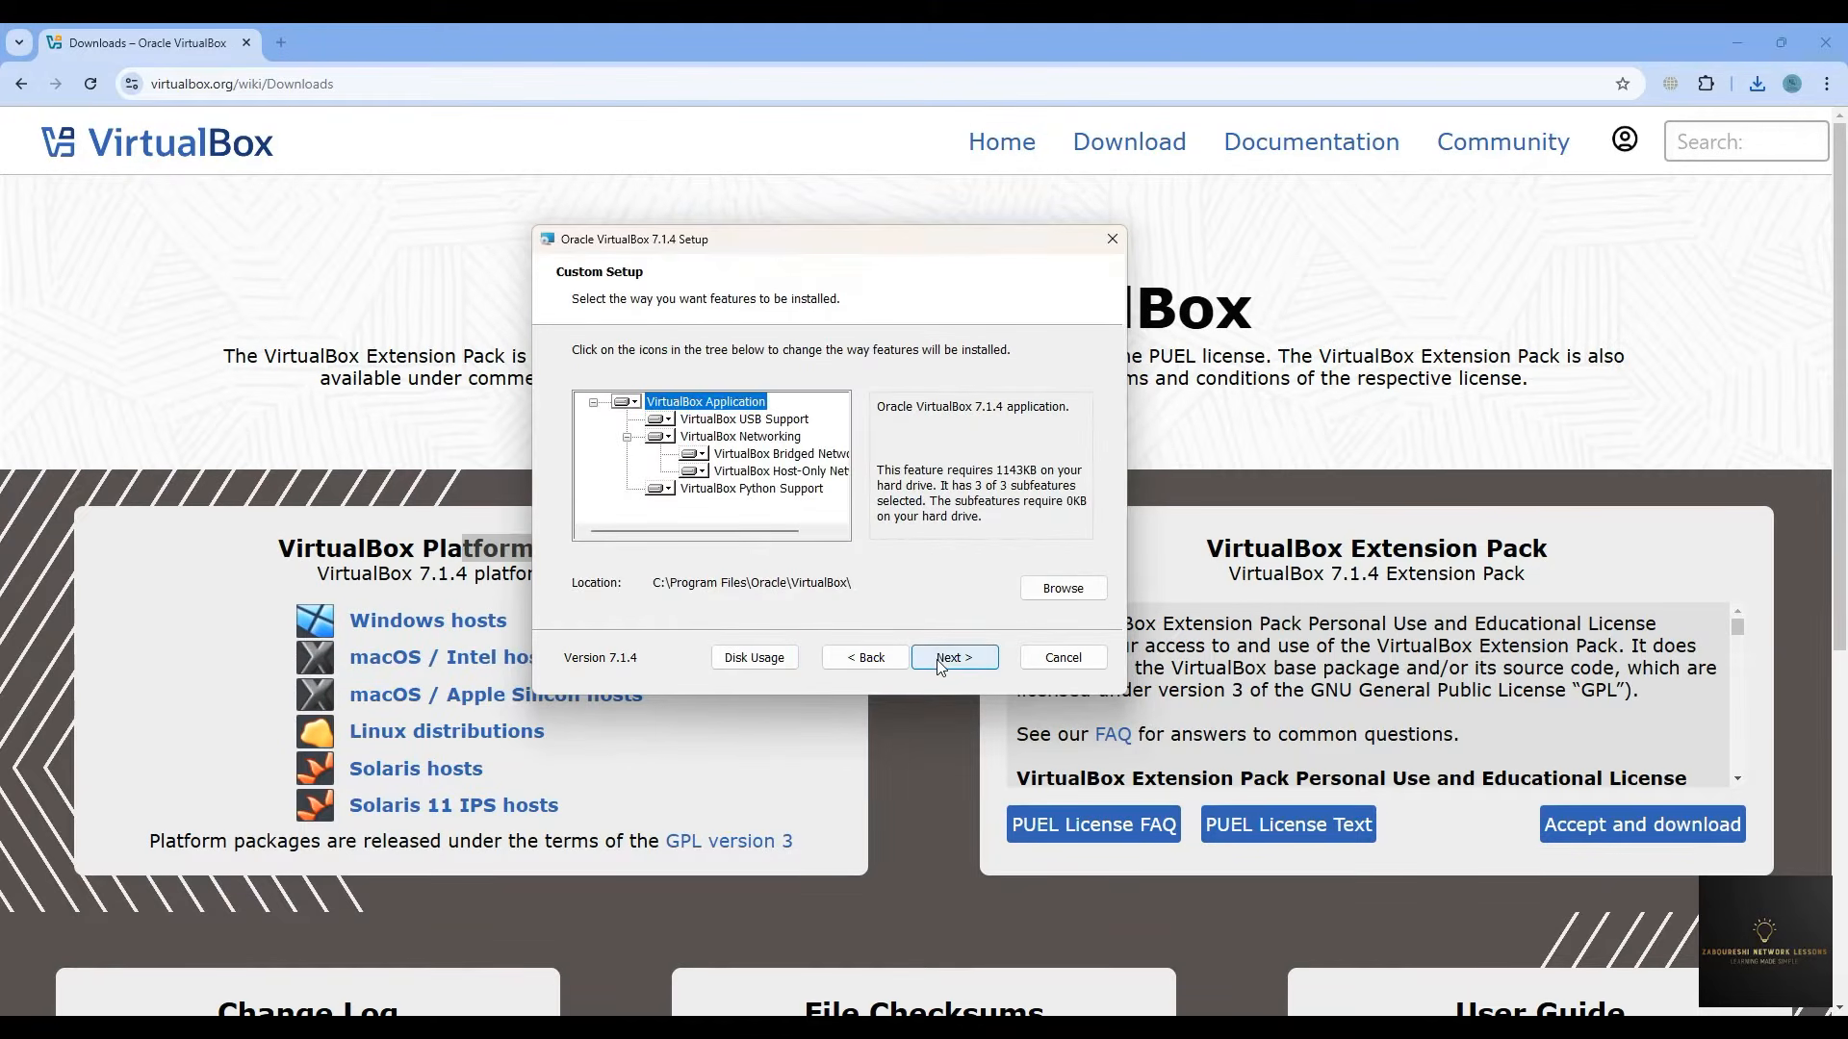
left_click(945, 665)
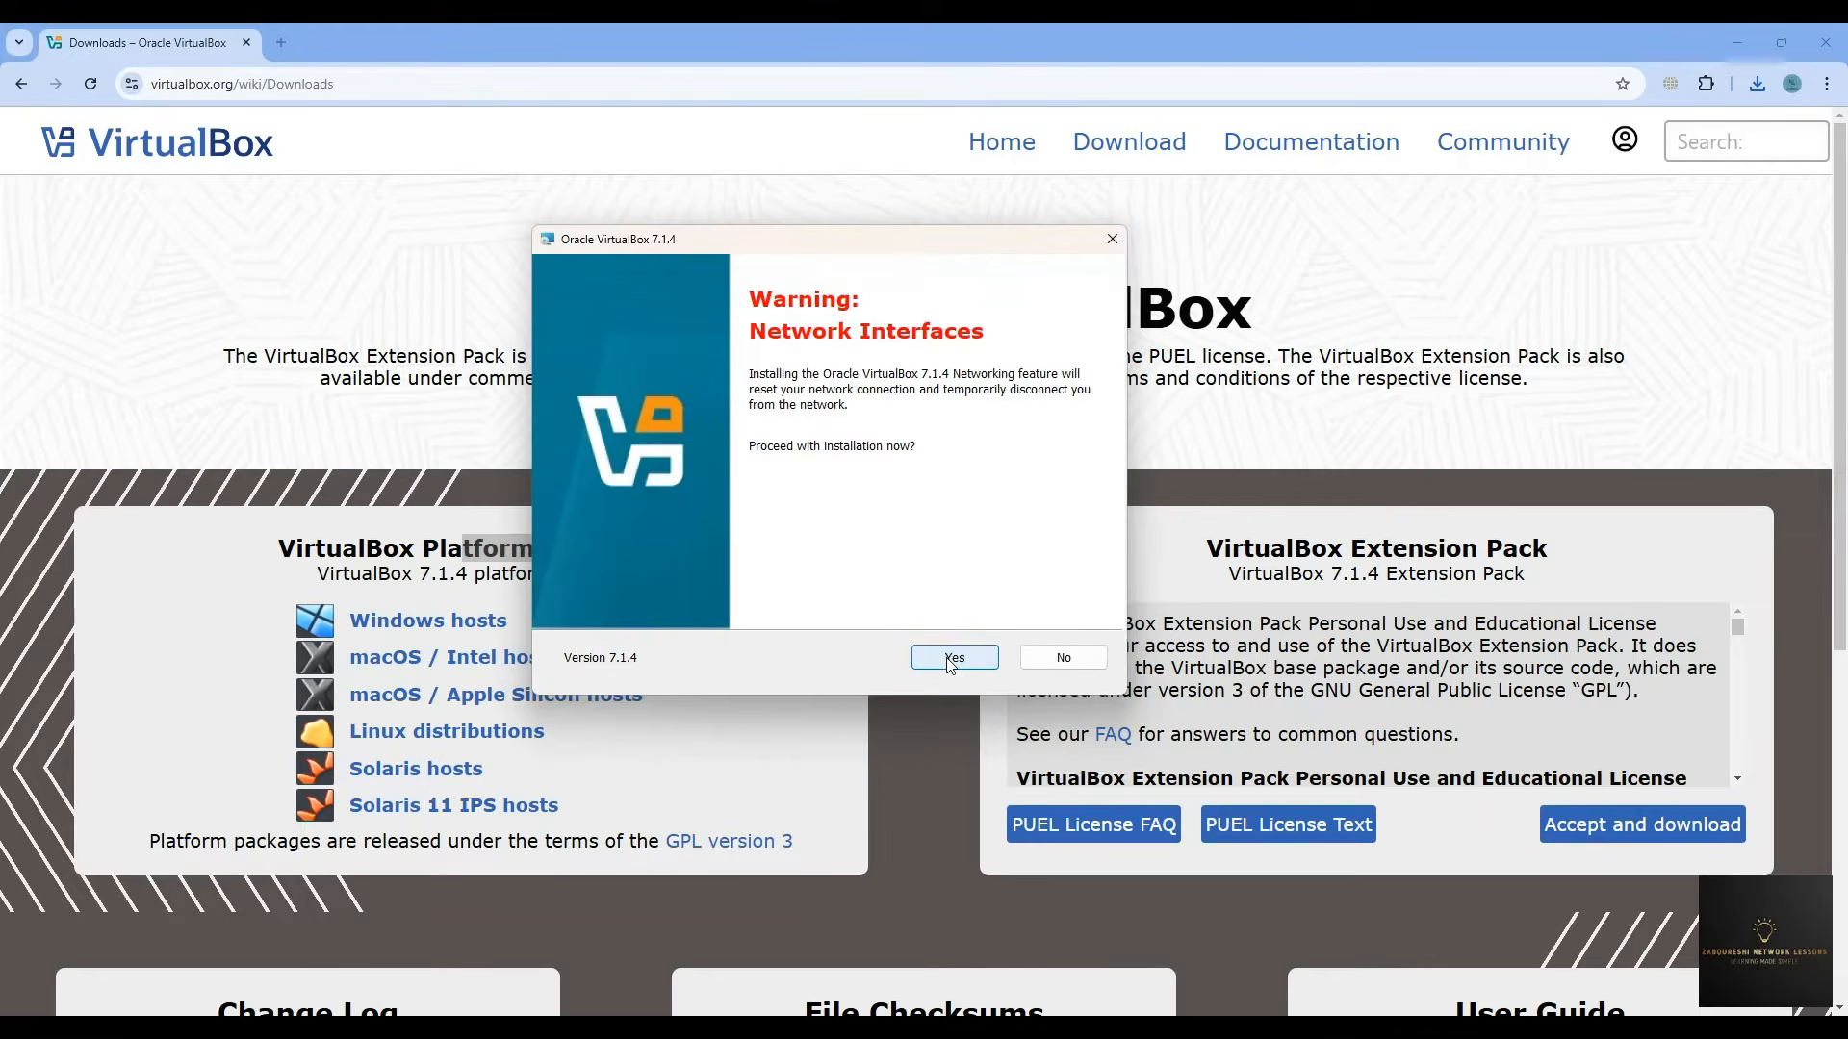
left_click(949, 662)
left_click(950, 662)
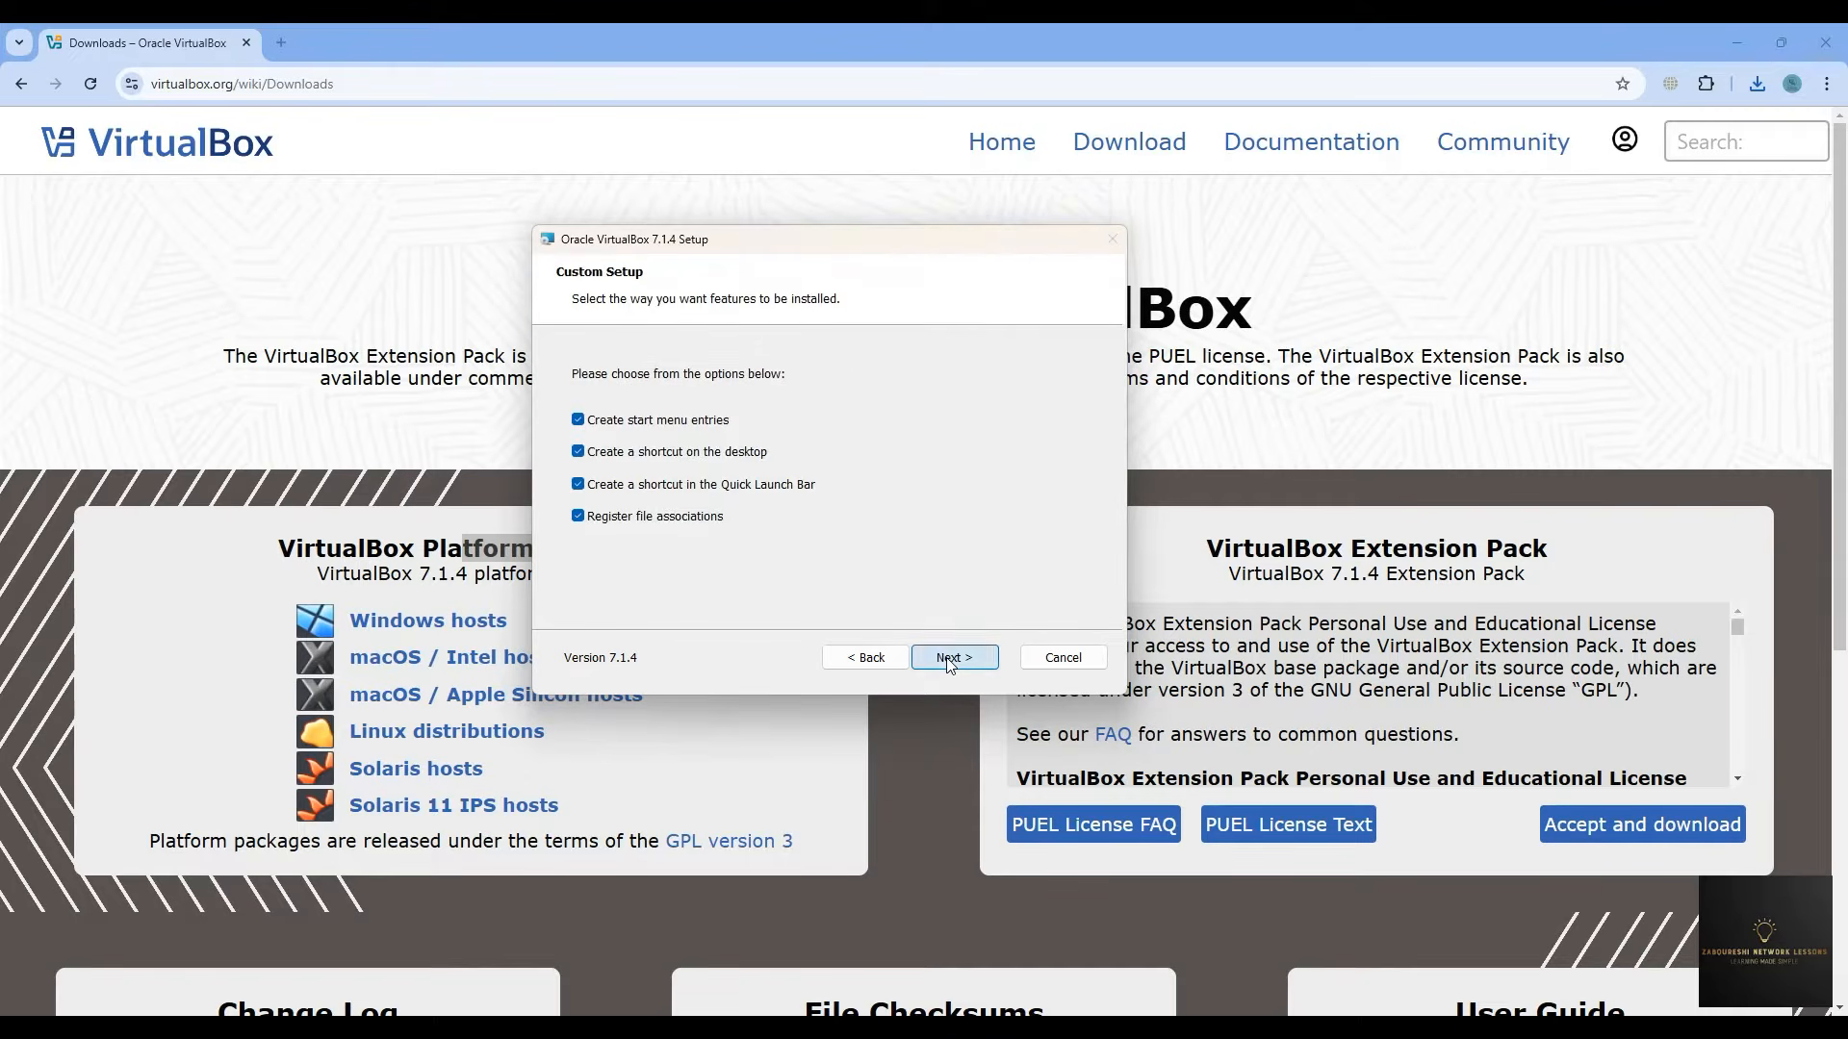
left_click(947, 661)
left_click(945, 657)
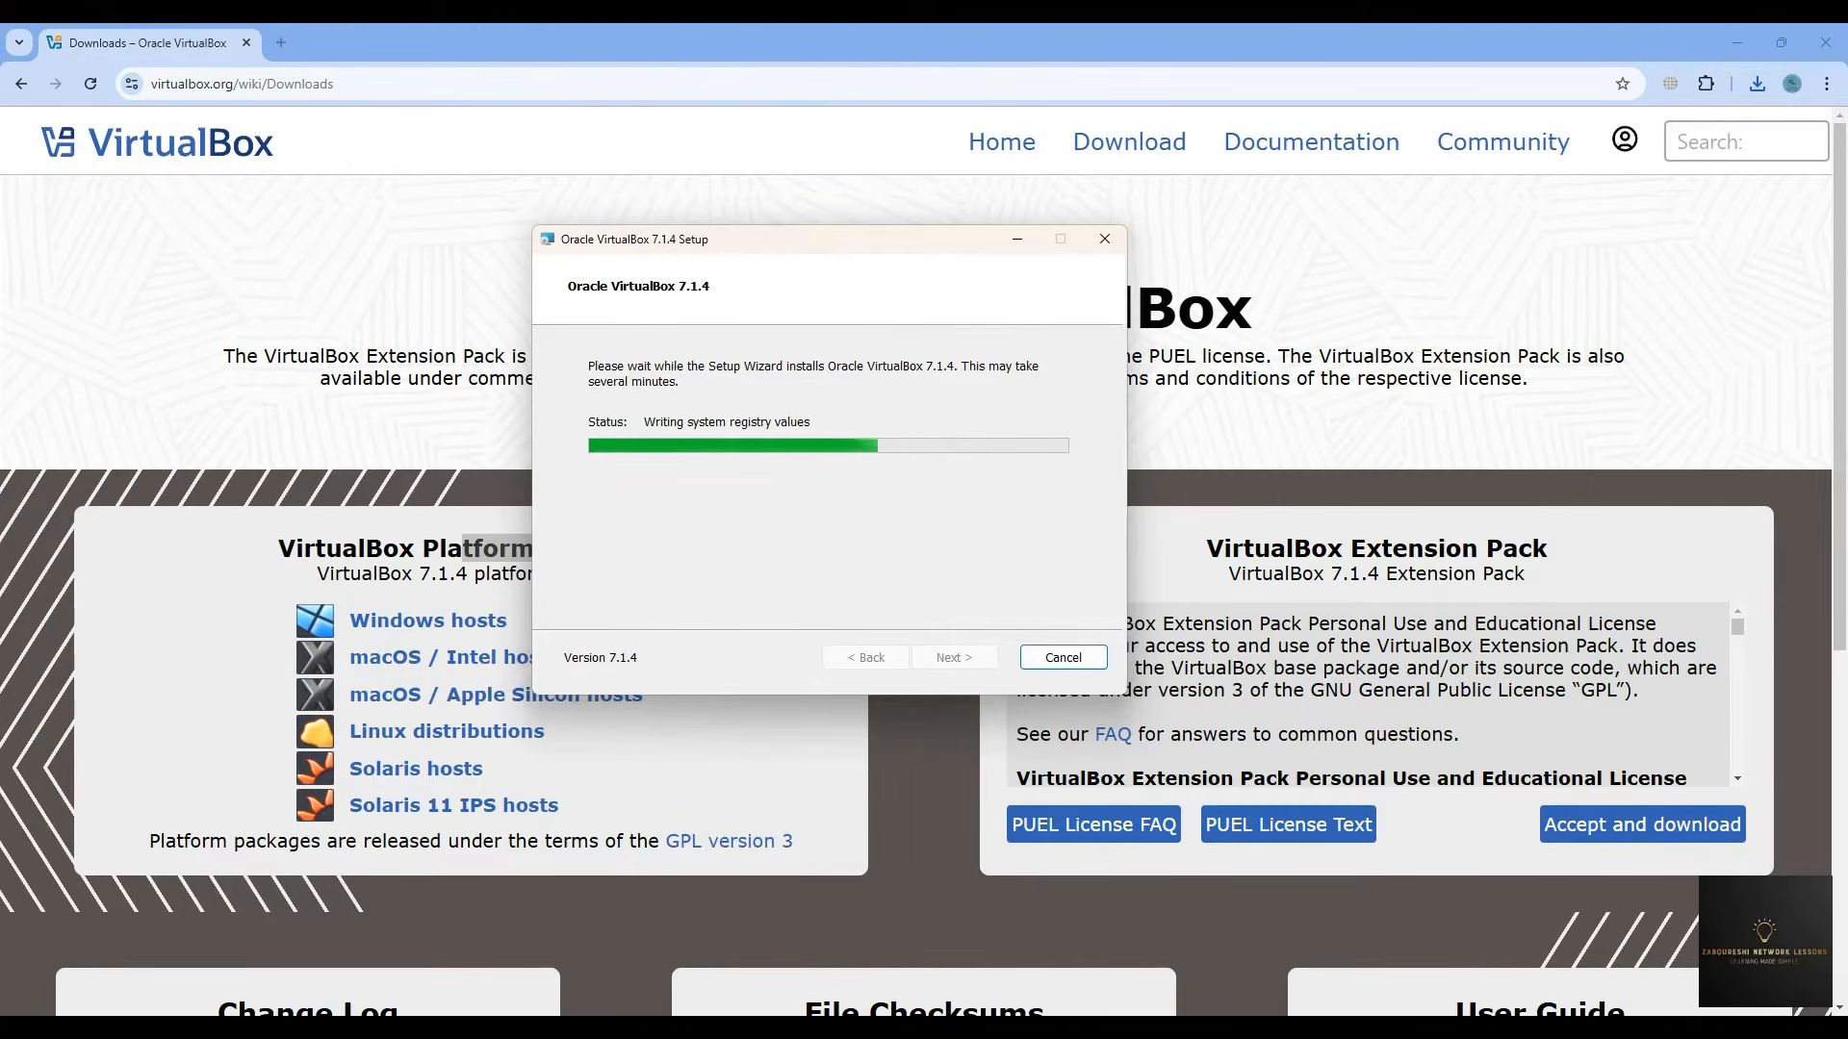
right_click(1527, 1027)
- Check Task Manager's CPU performance page for Virtualization: Enabled, then close Task Manager
left_click(1496, 976)
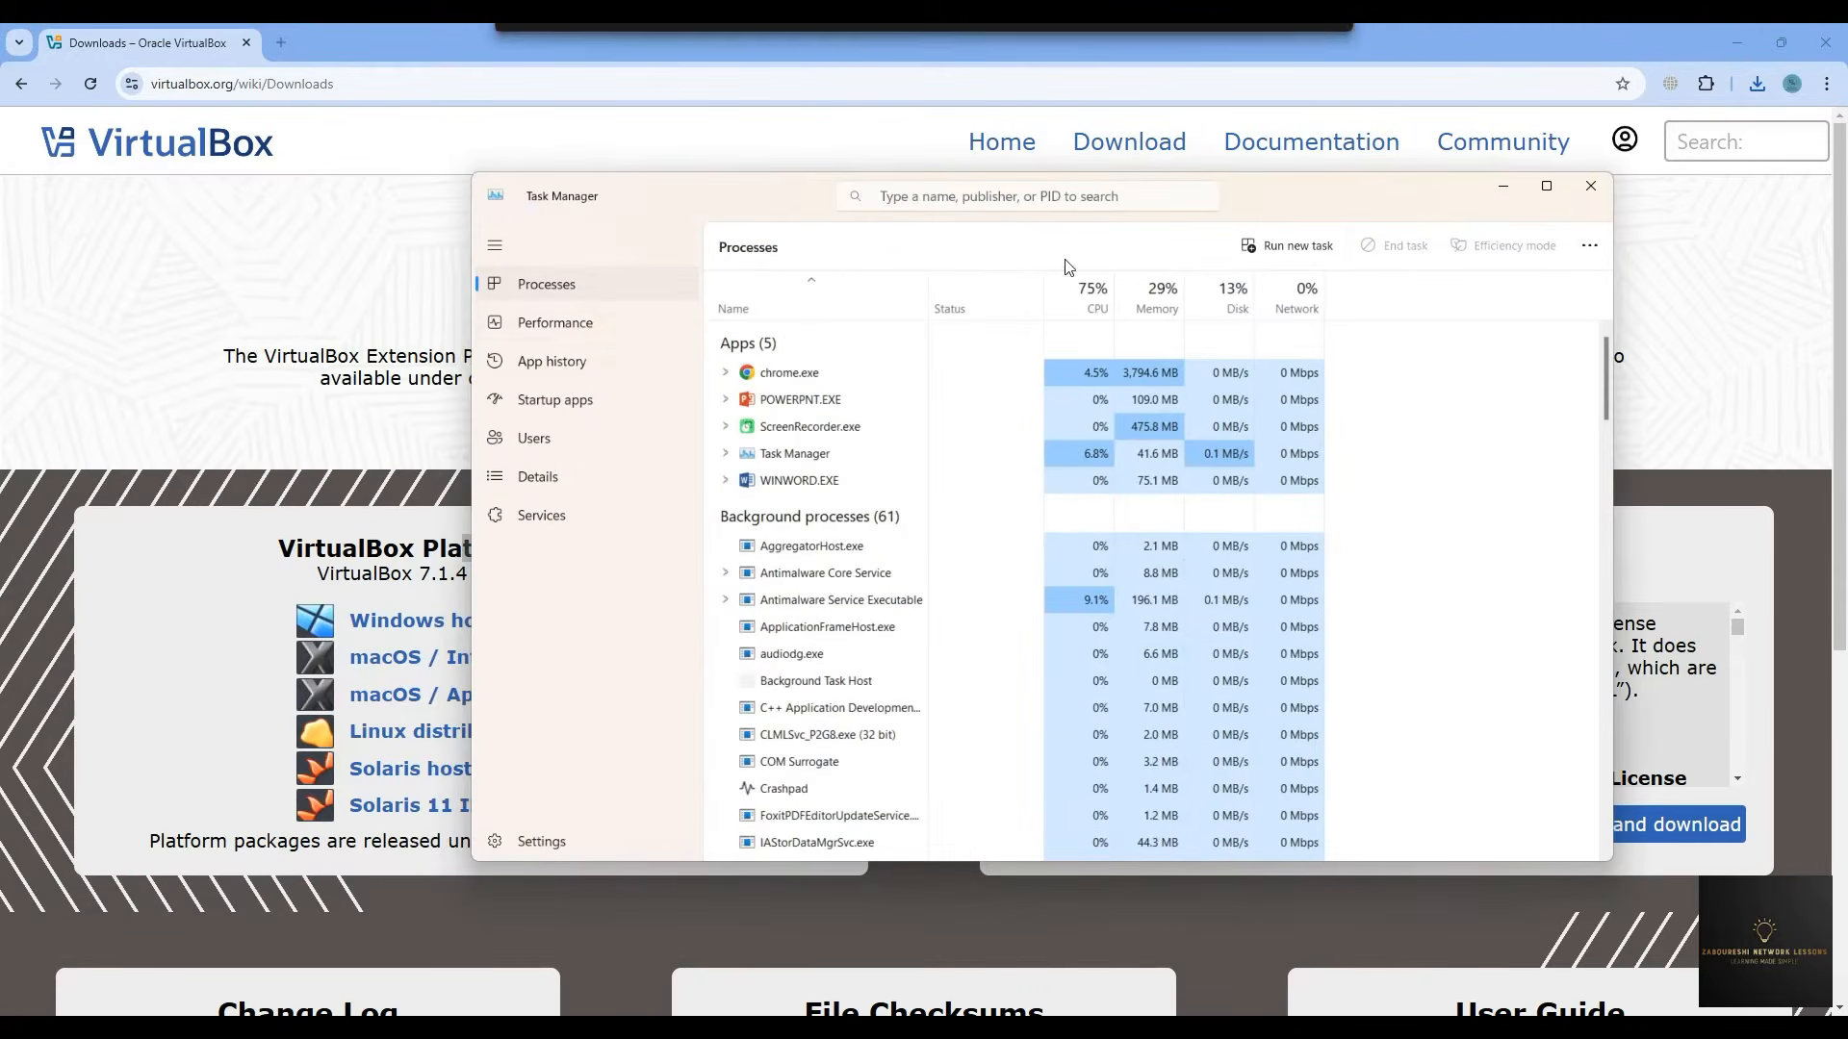
left_click(554, 323)
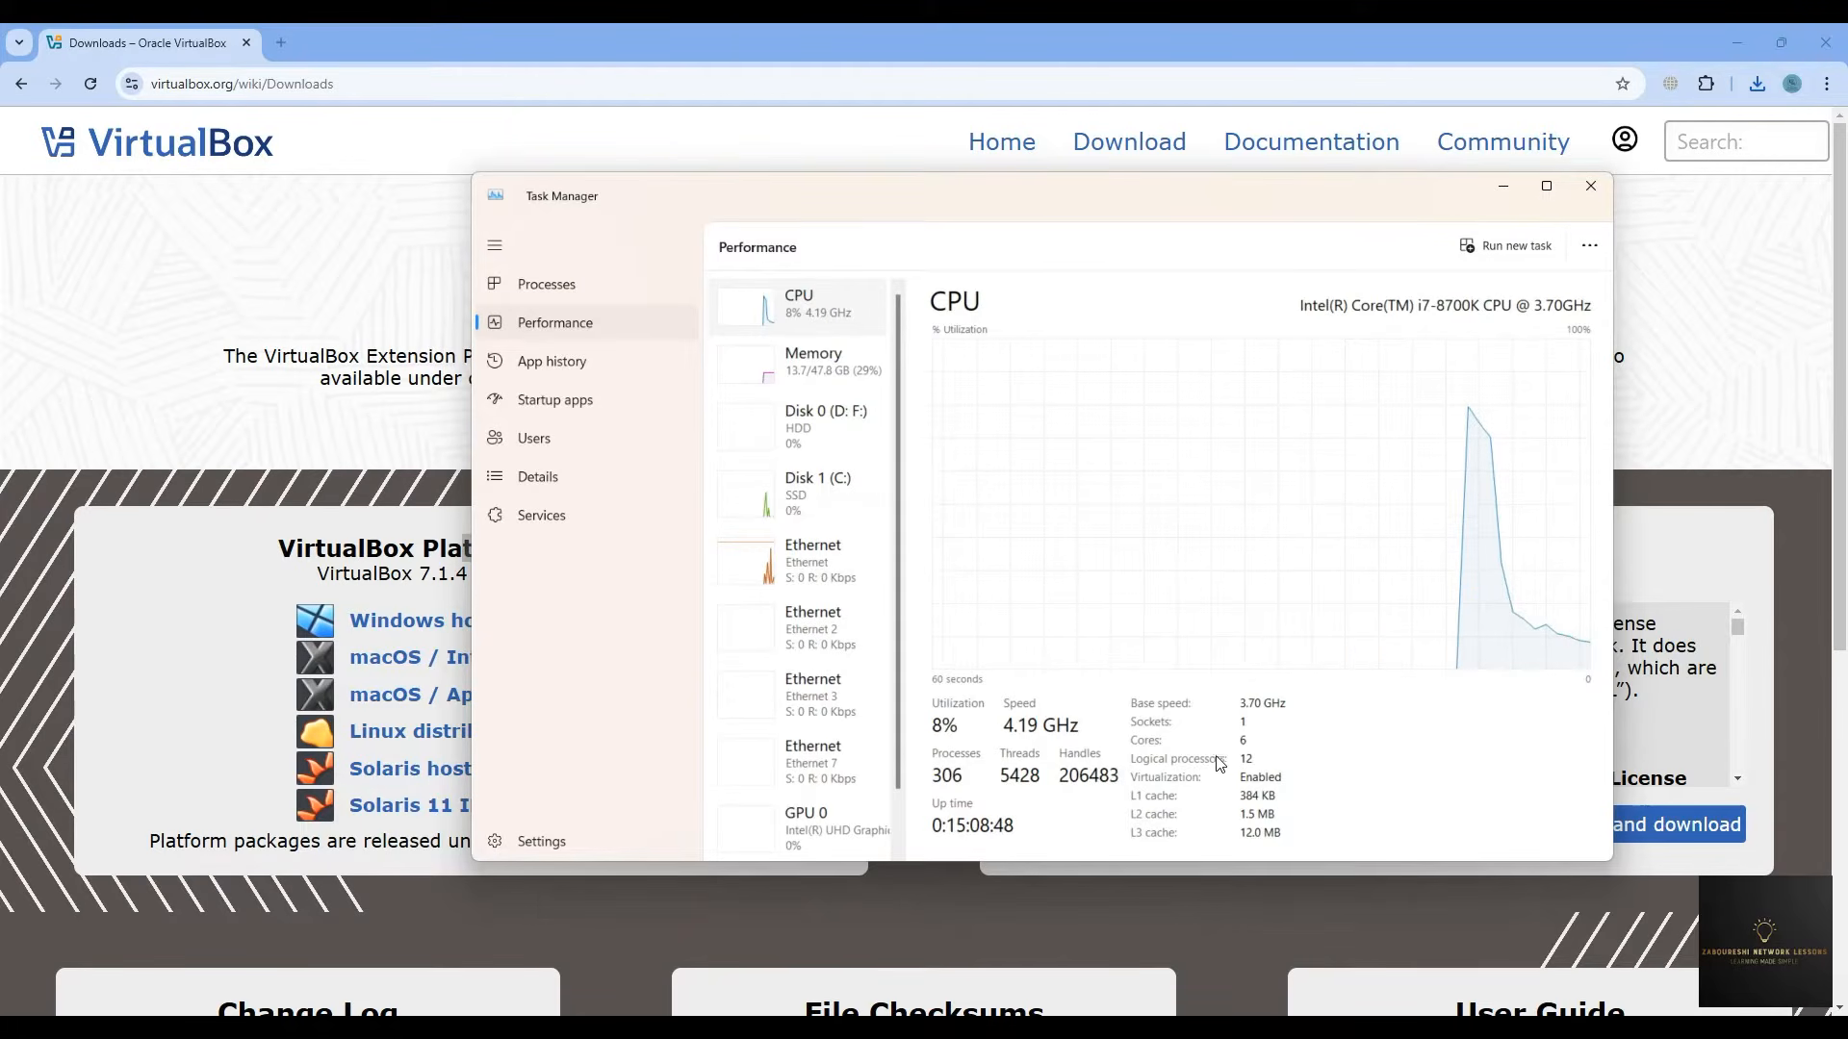
left_click(1591, 187)
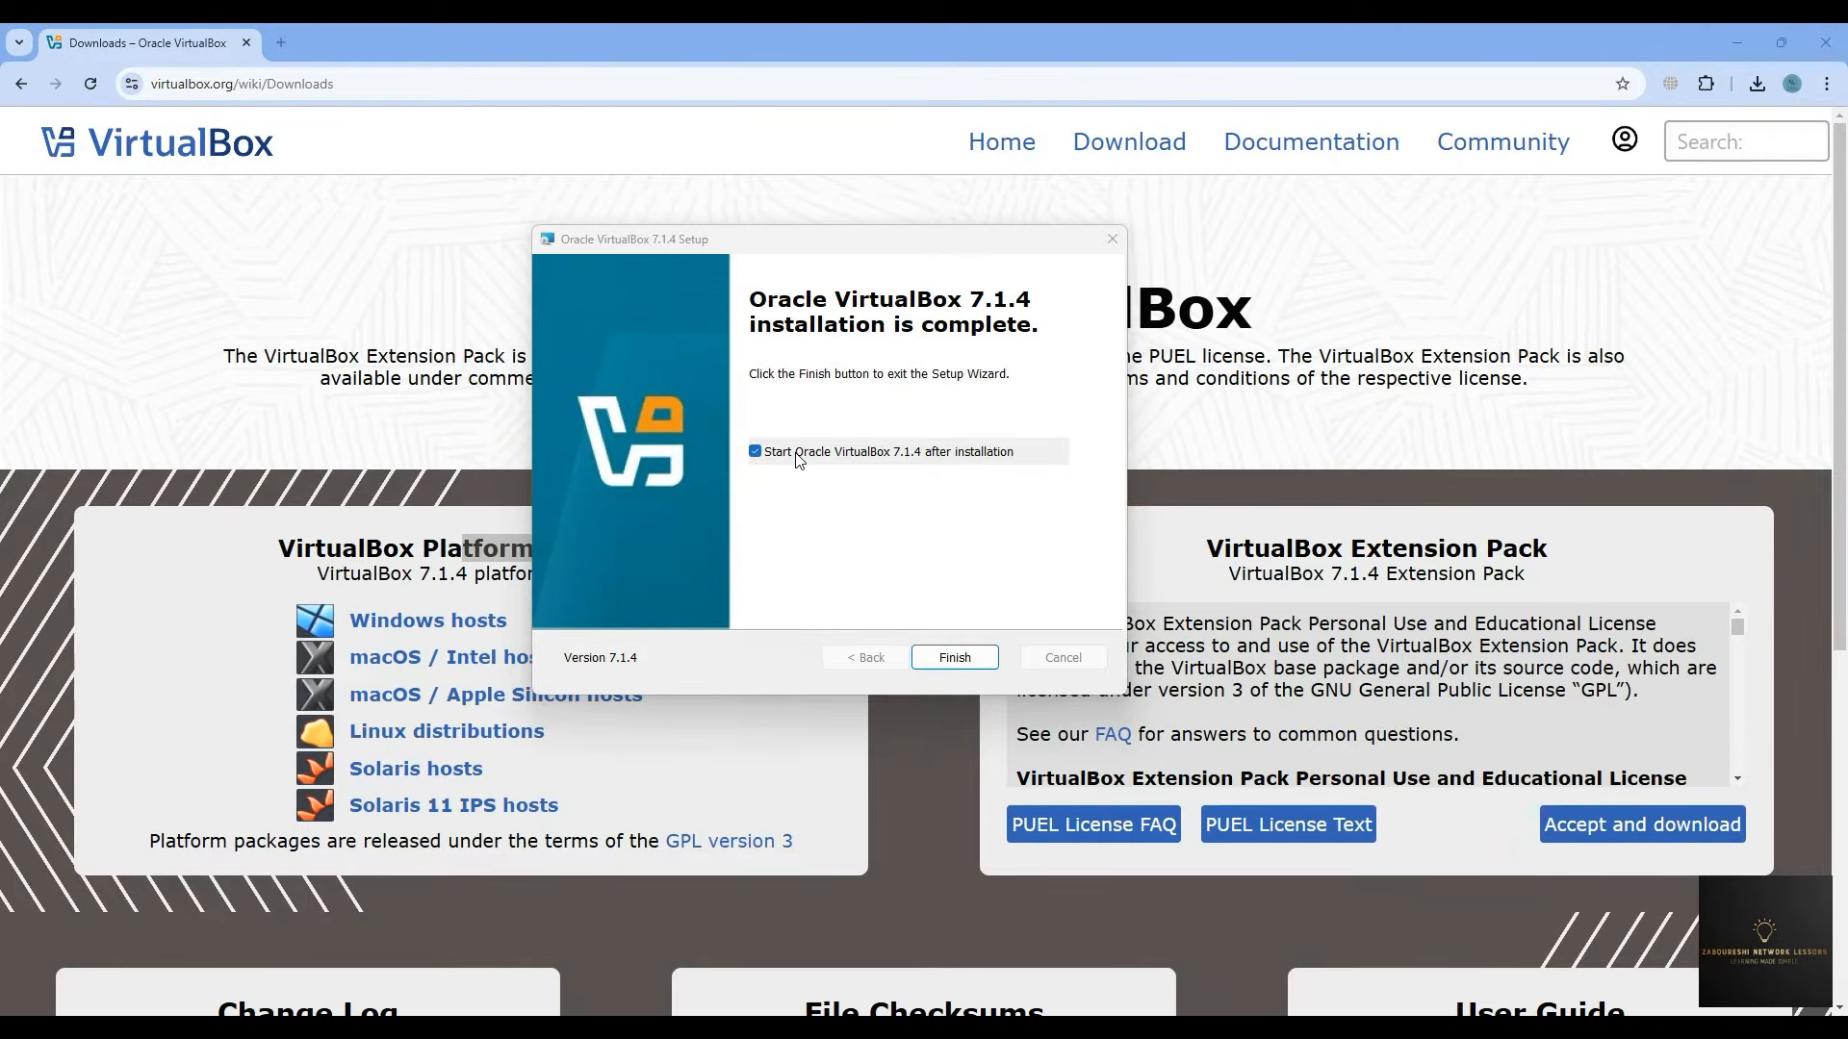
- Finish setup so VirtualBox Manager launches, then start a new Chrome tab
left_click(955, 655)
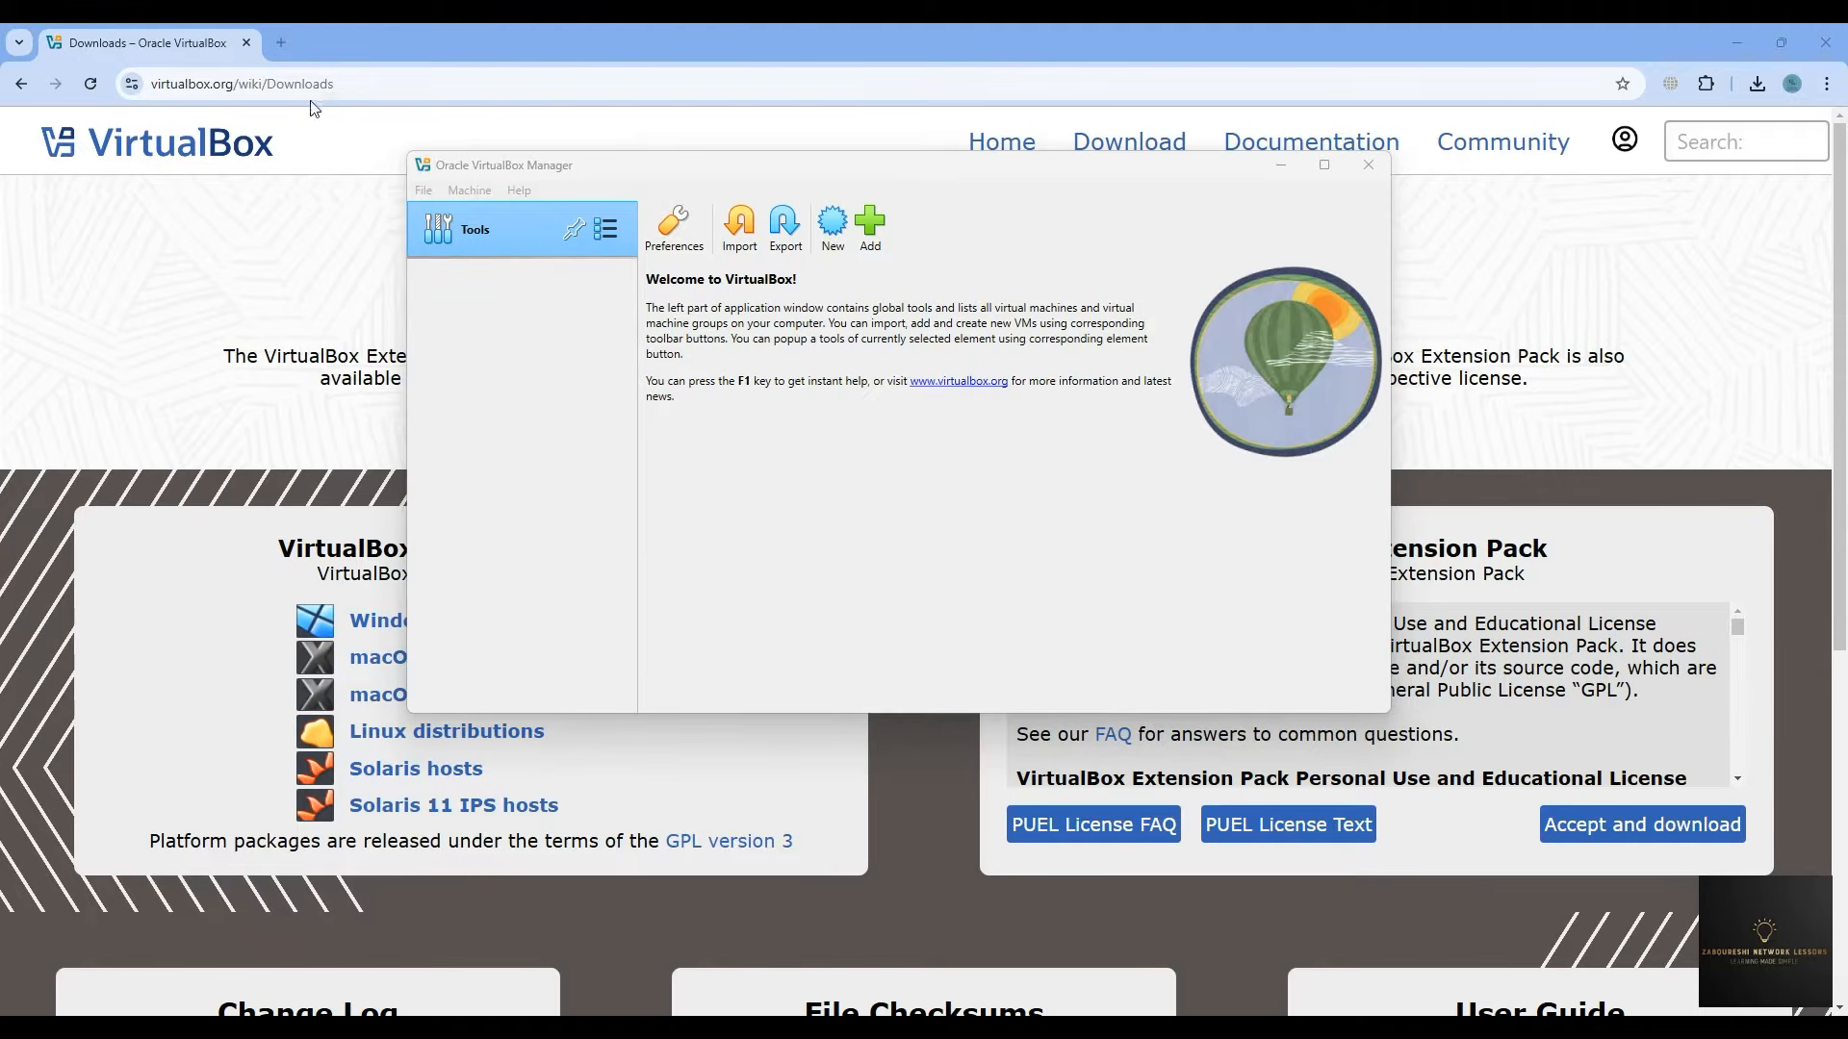
left_click(281, 43)
- Go to ubuntu.com/download/desktop and accept the site's cookies
left_click(289, 79)
type("https://ubuntu.com/download/desktop")
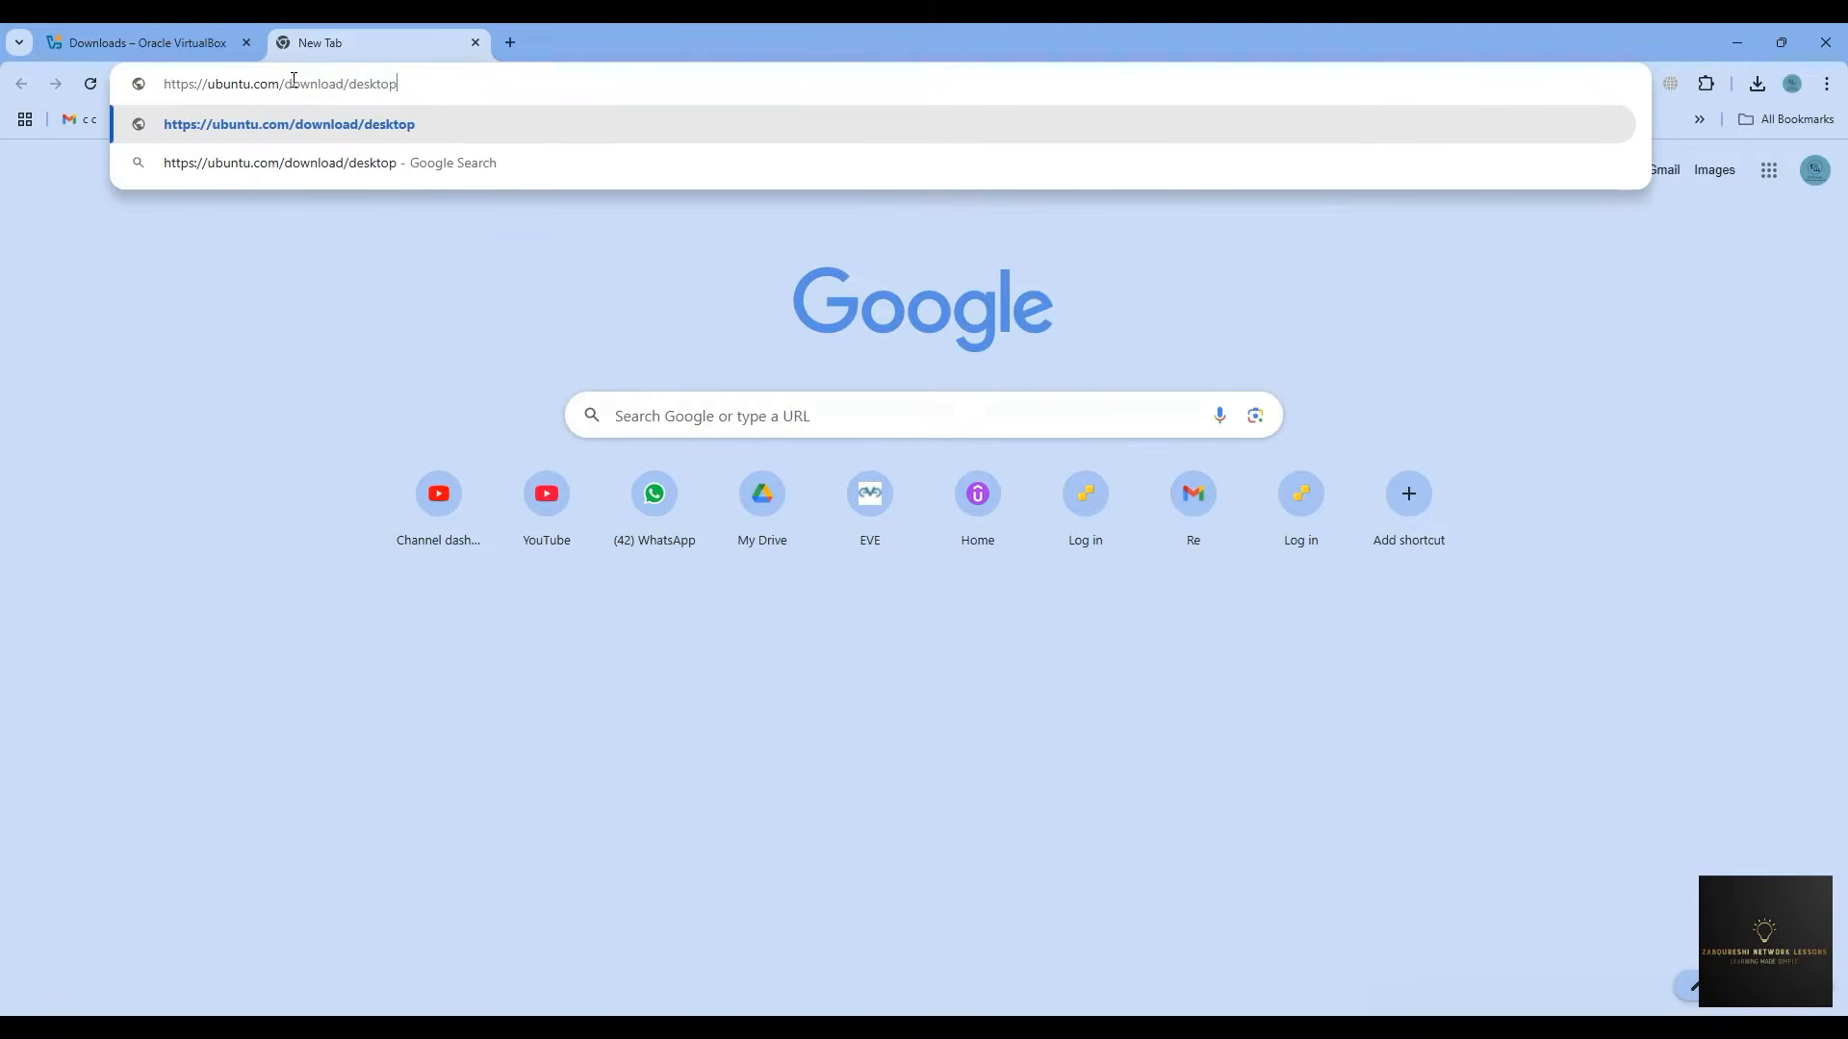
key("Return")
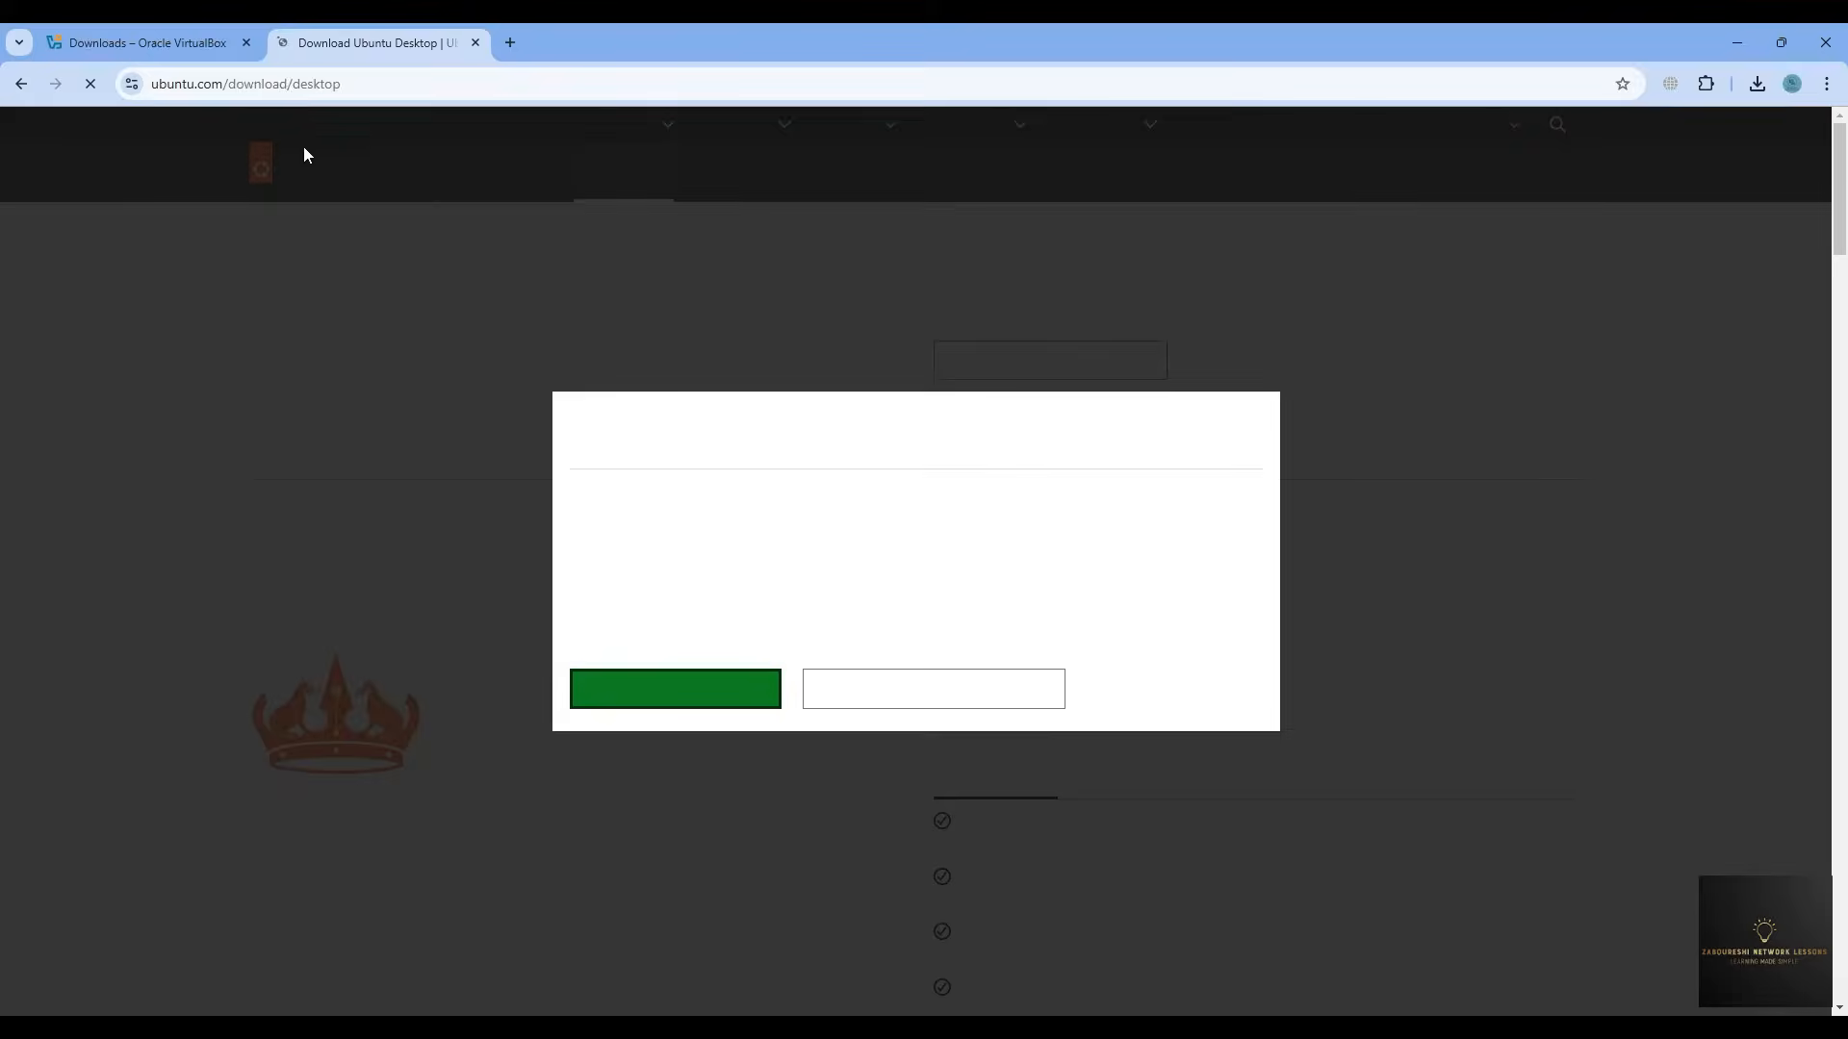
left_click(674, 695)
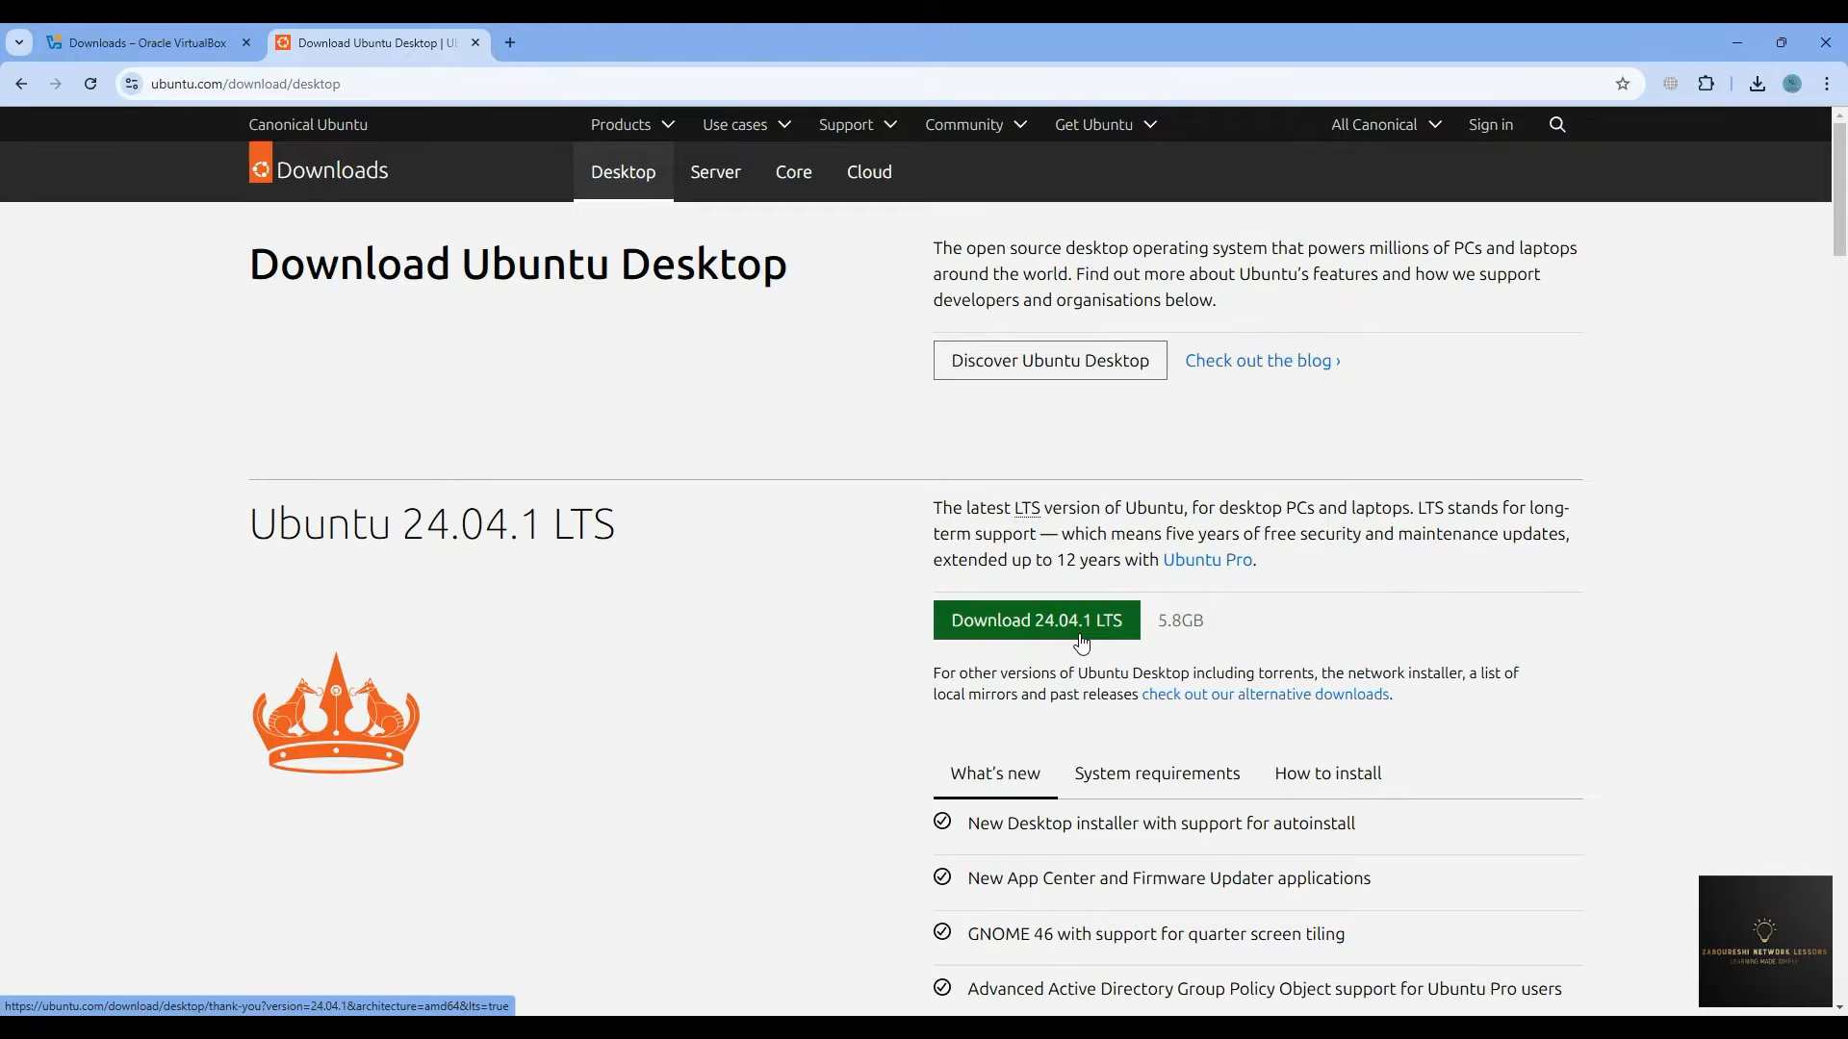
left_click(1070, 370)
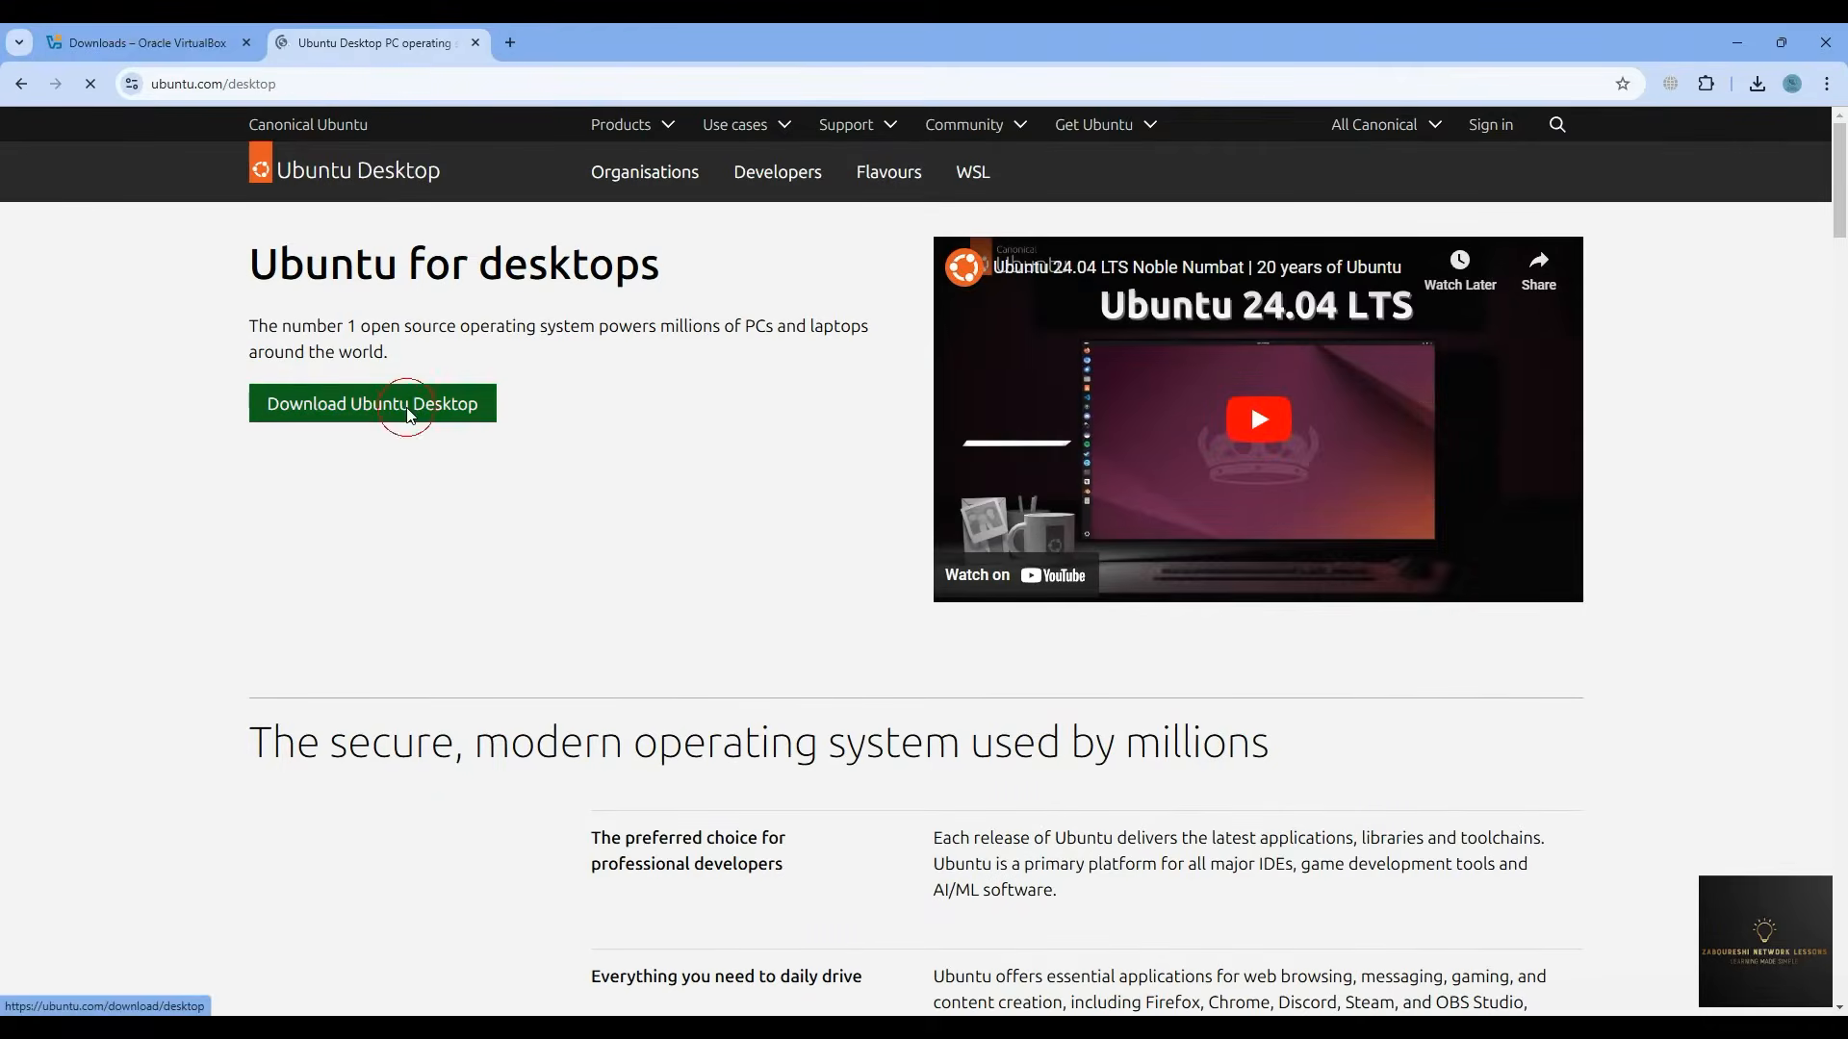
left_click(404, 414)
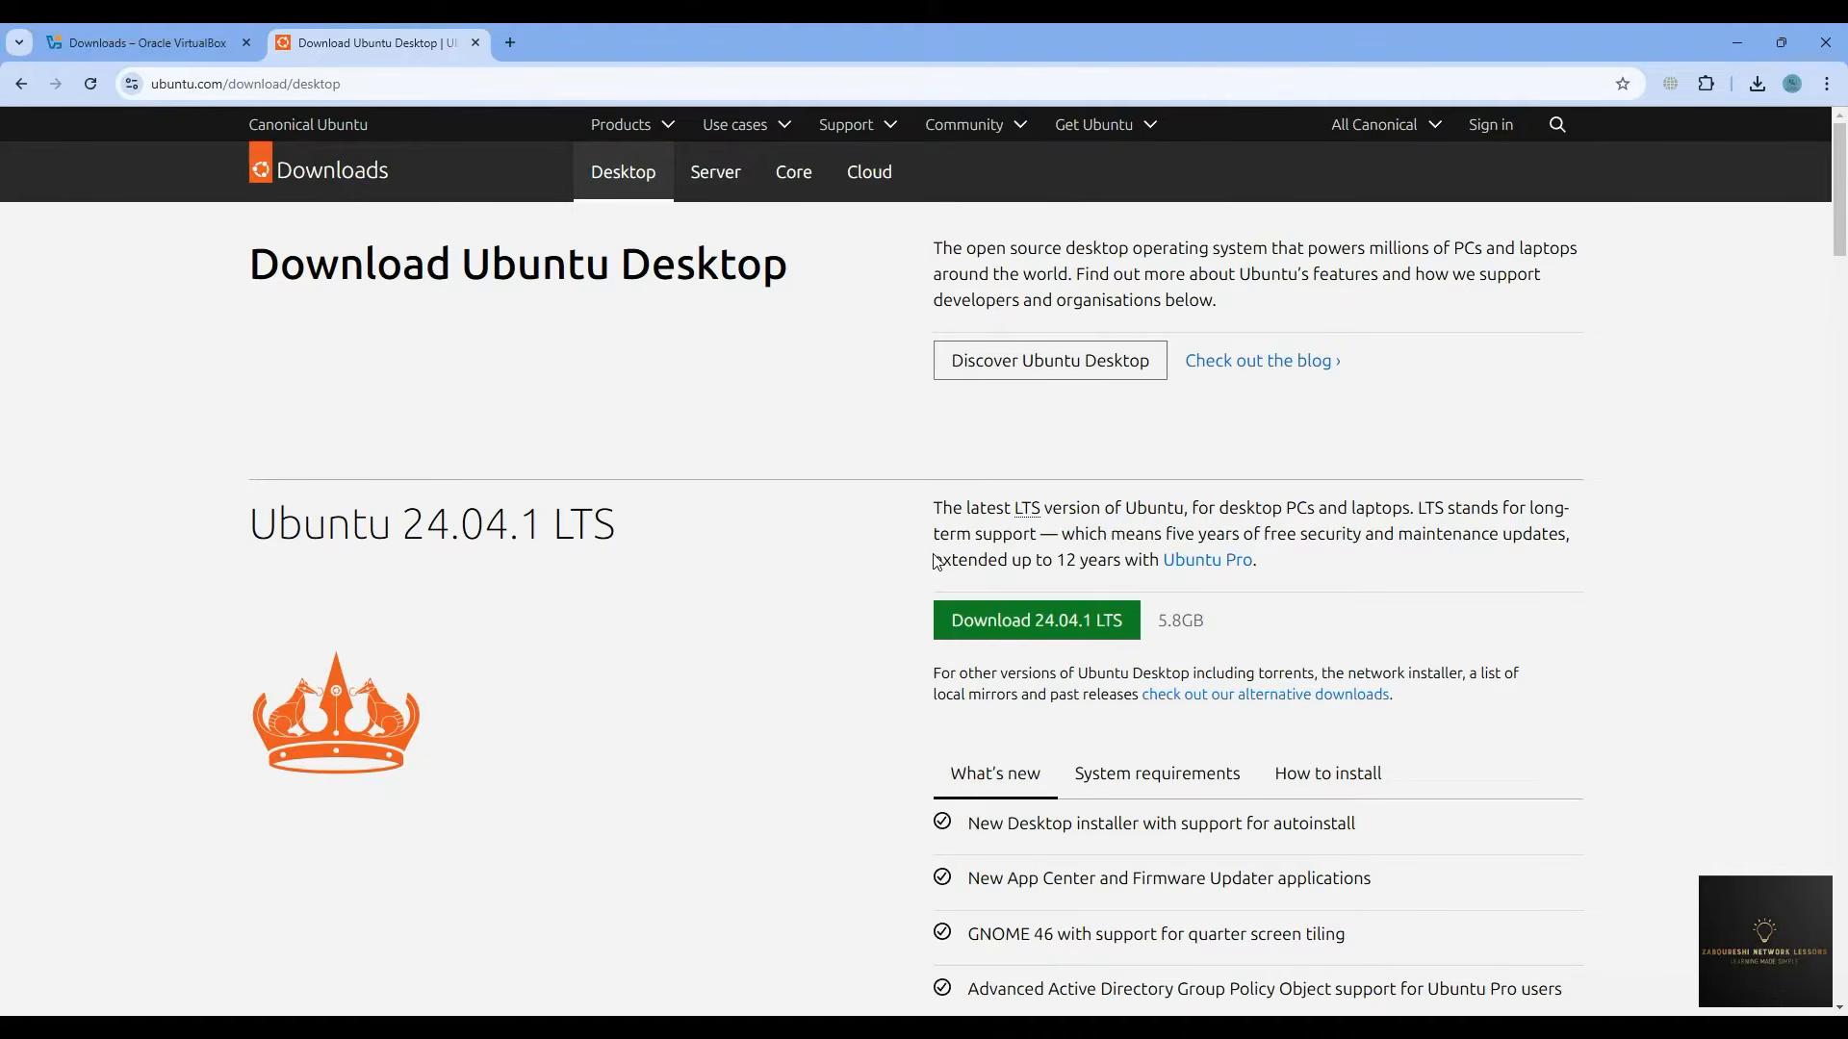
- Scroll to Ubuntu 24.04.1 LTS and request its Desktop download
scroll(934, 563, "down", 5)
scroll(938, 566, "down", 5)
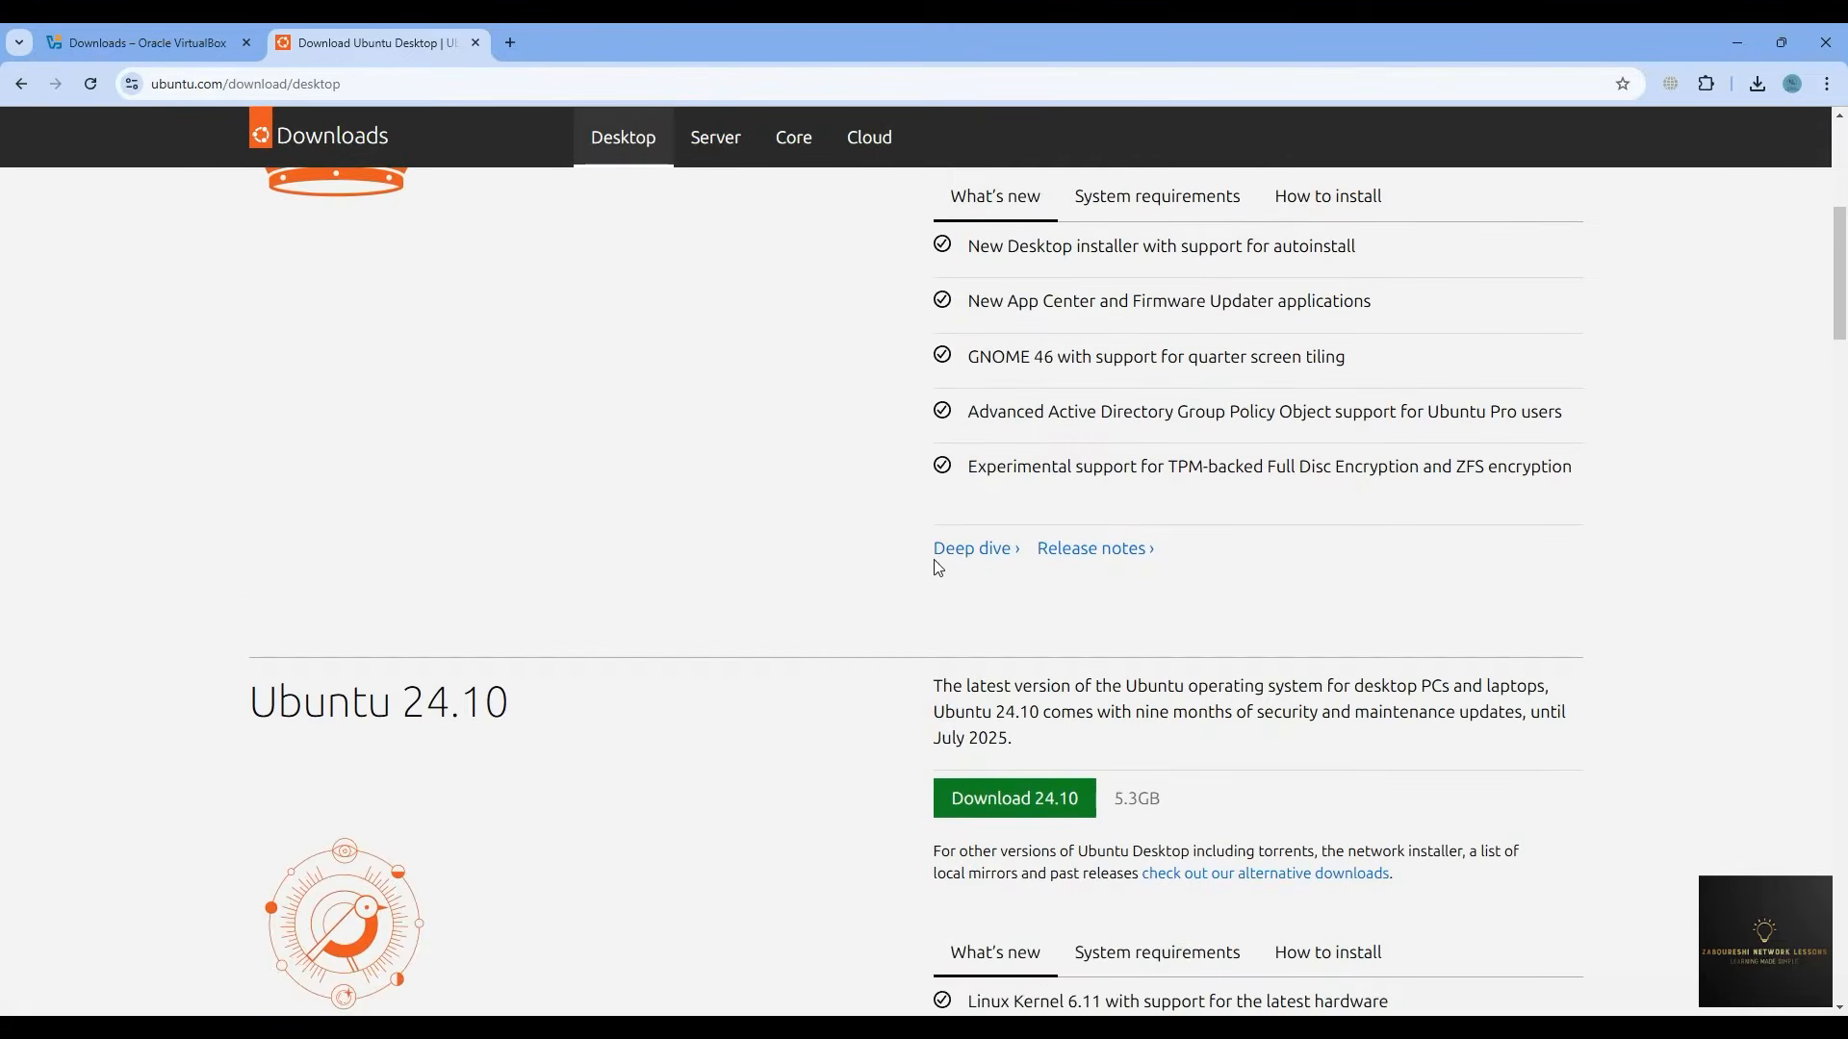
scroll(867, 409, "up", 9)
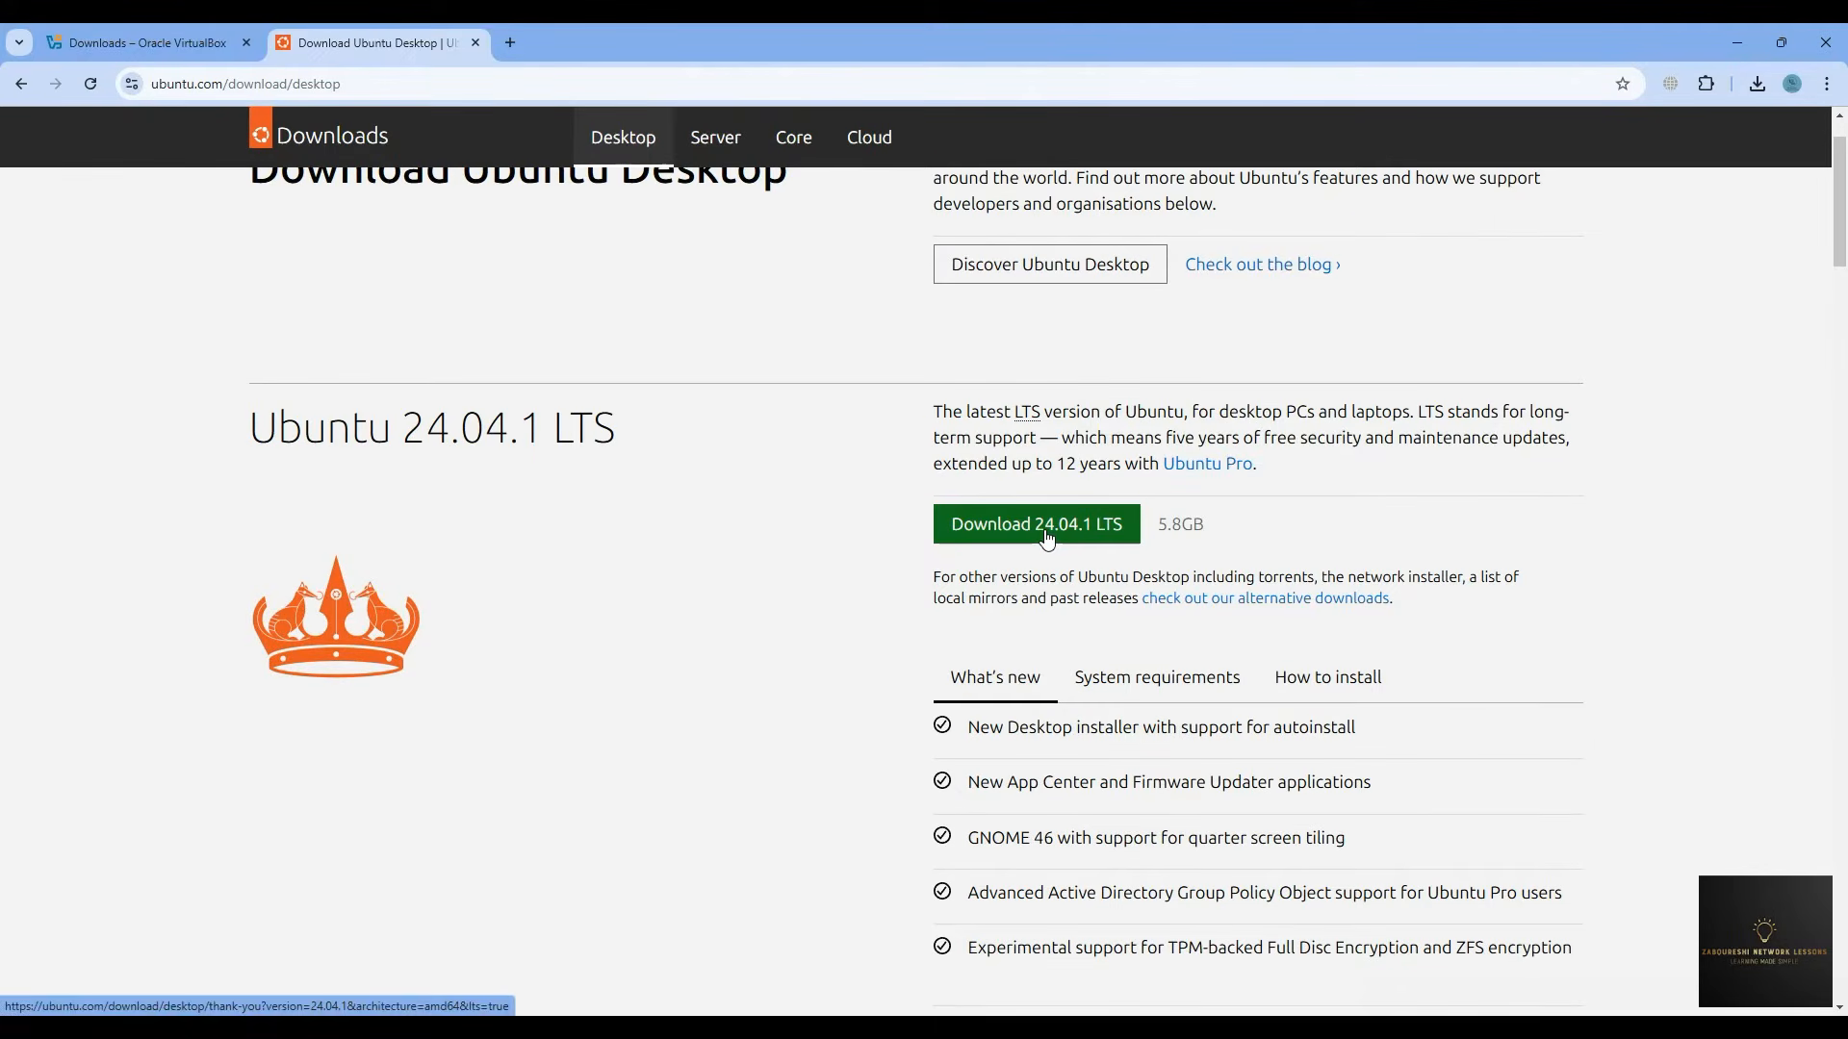
scroll(1046, 540, "down", 1)
scroll(1045, 541, "down", 6)
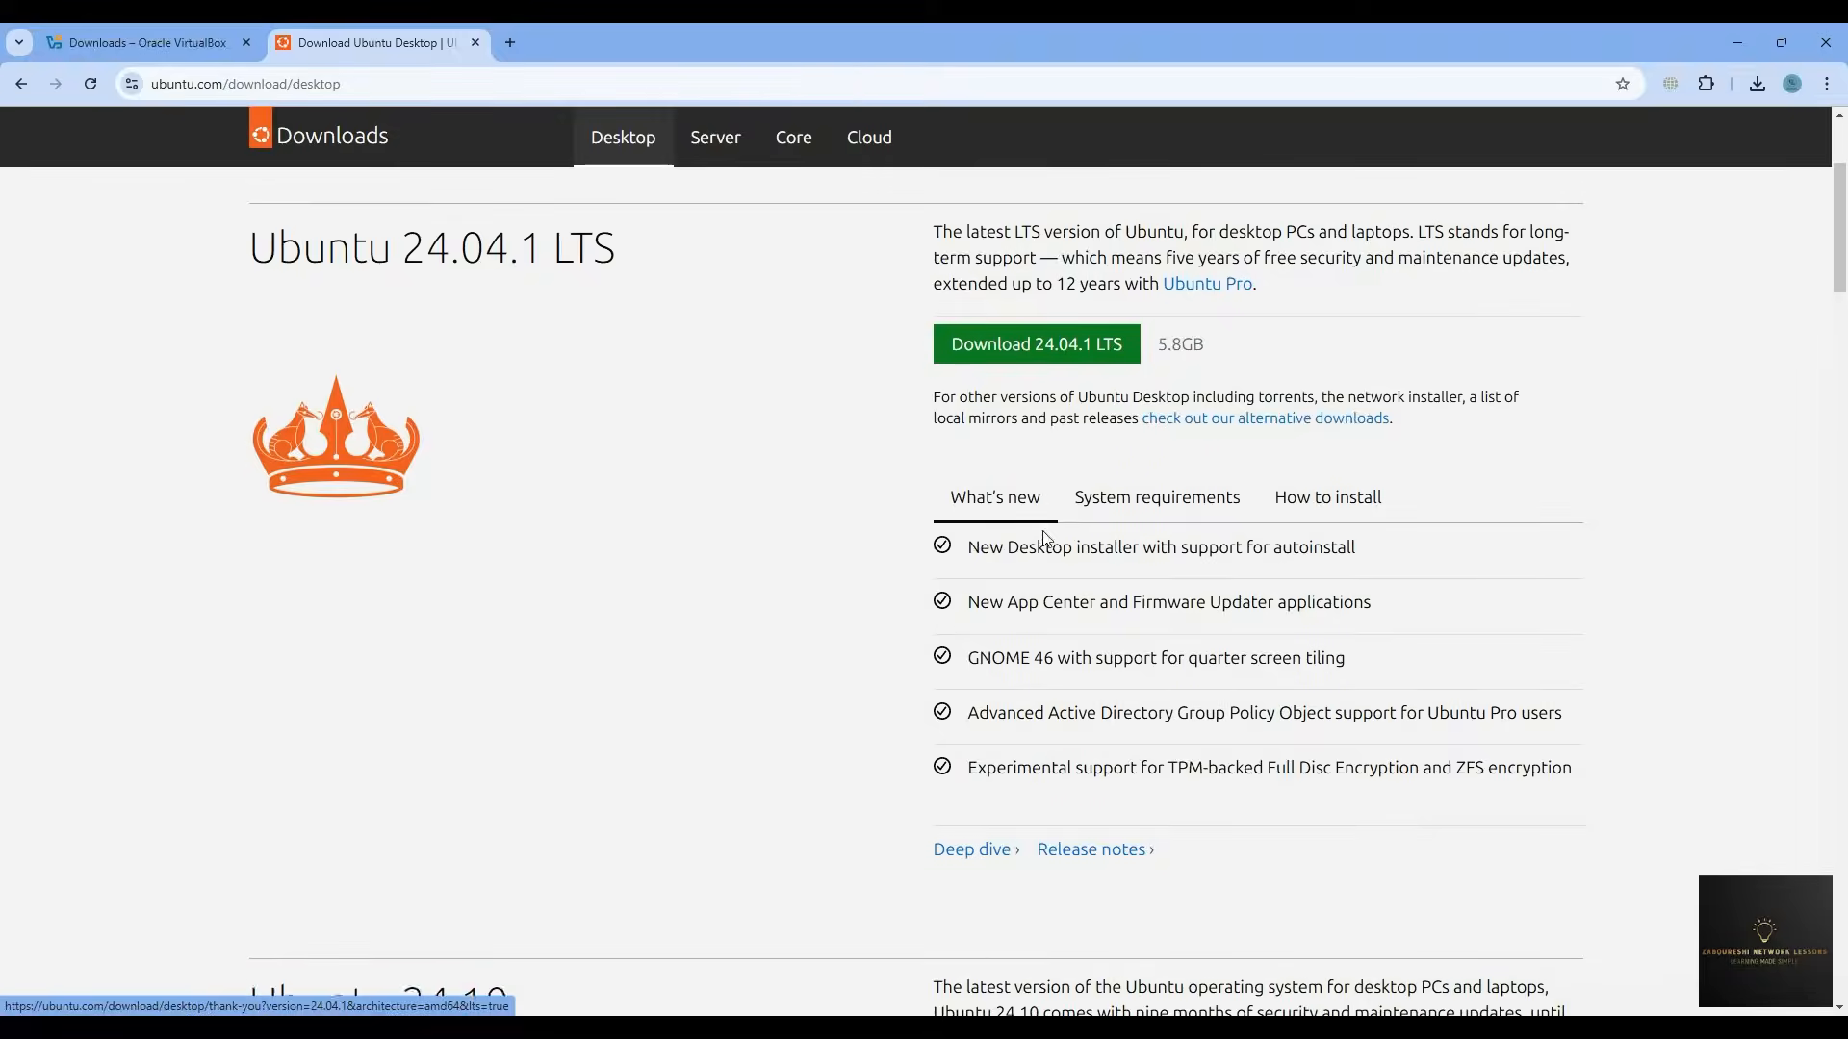
scroll(1045, 535, "down", 2)
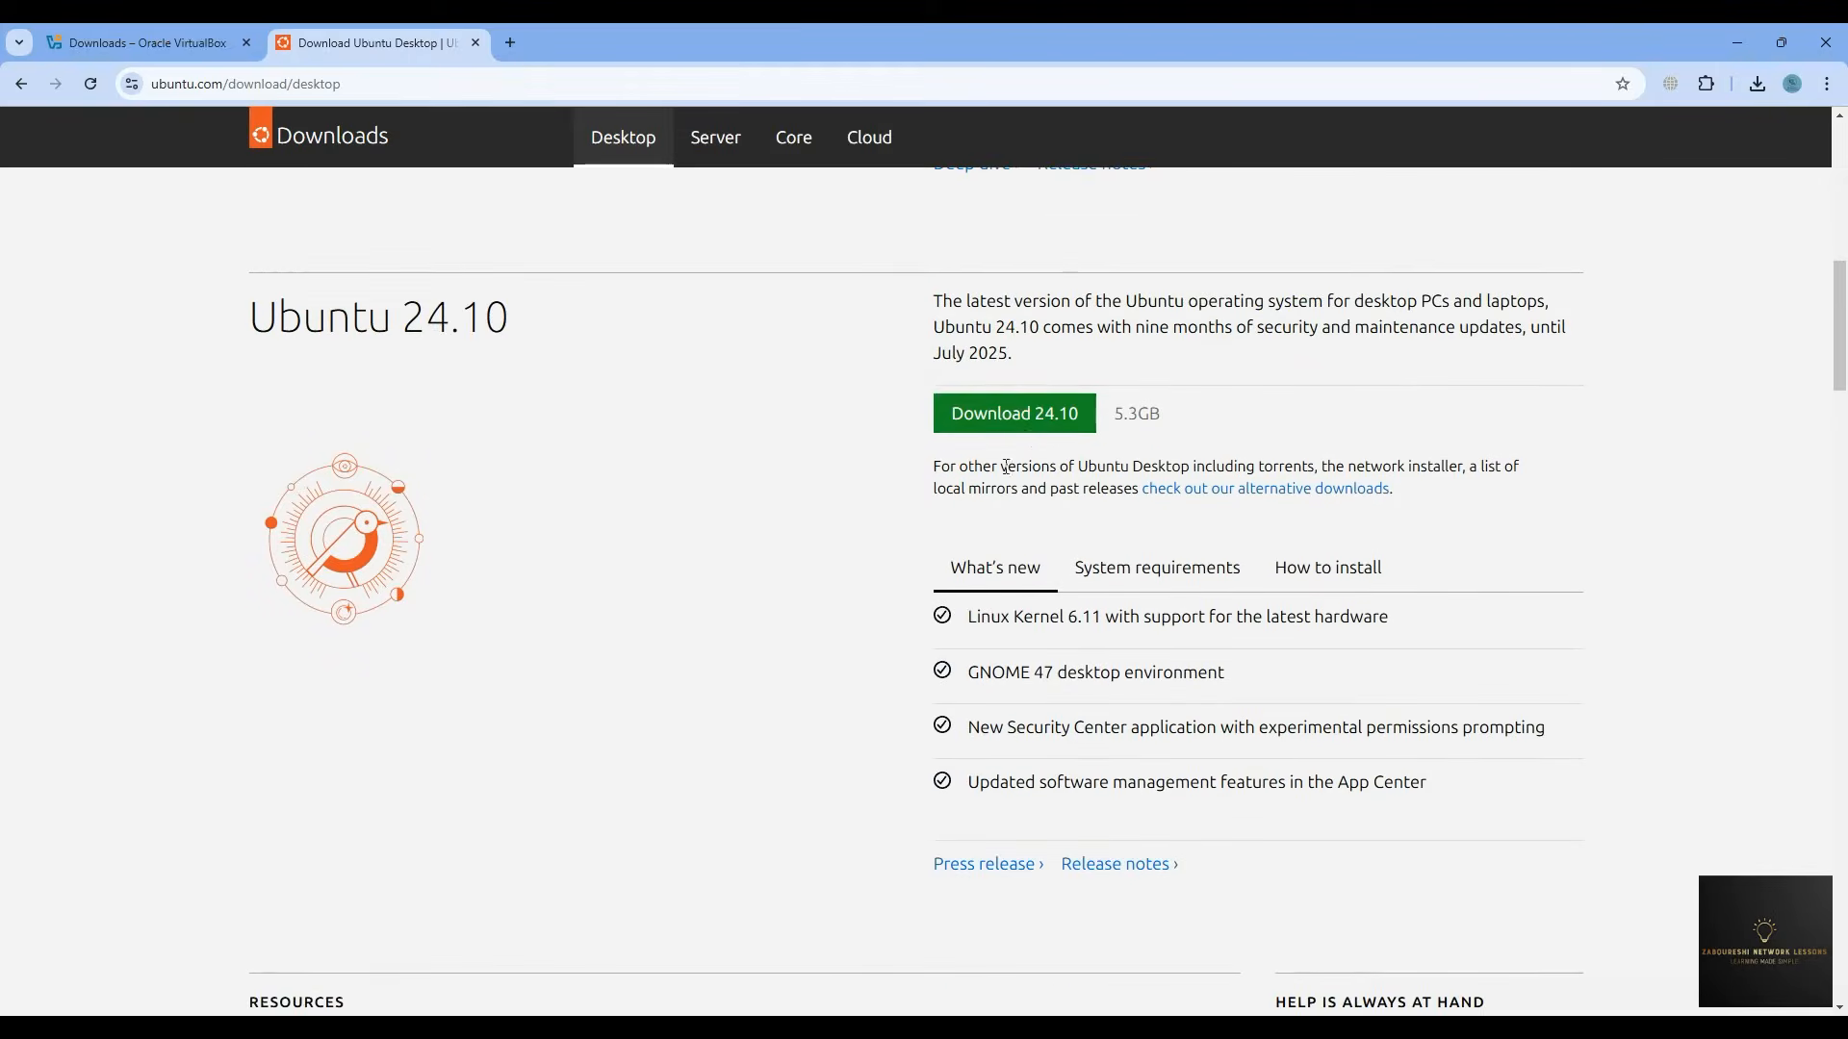
scroll(1043, 437, "down", 5)
scroll(1040, 439, "up", 13)
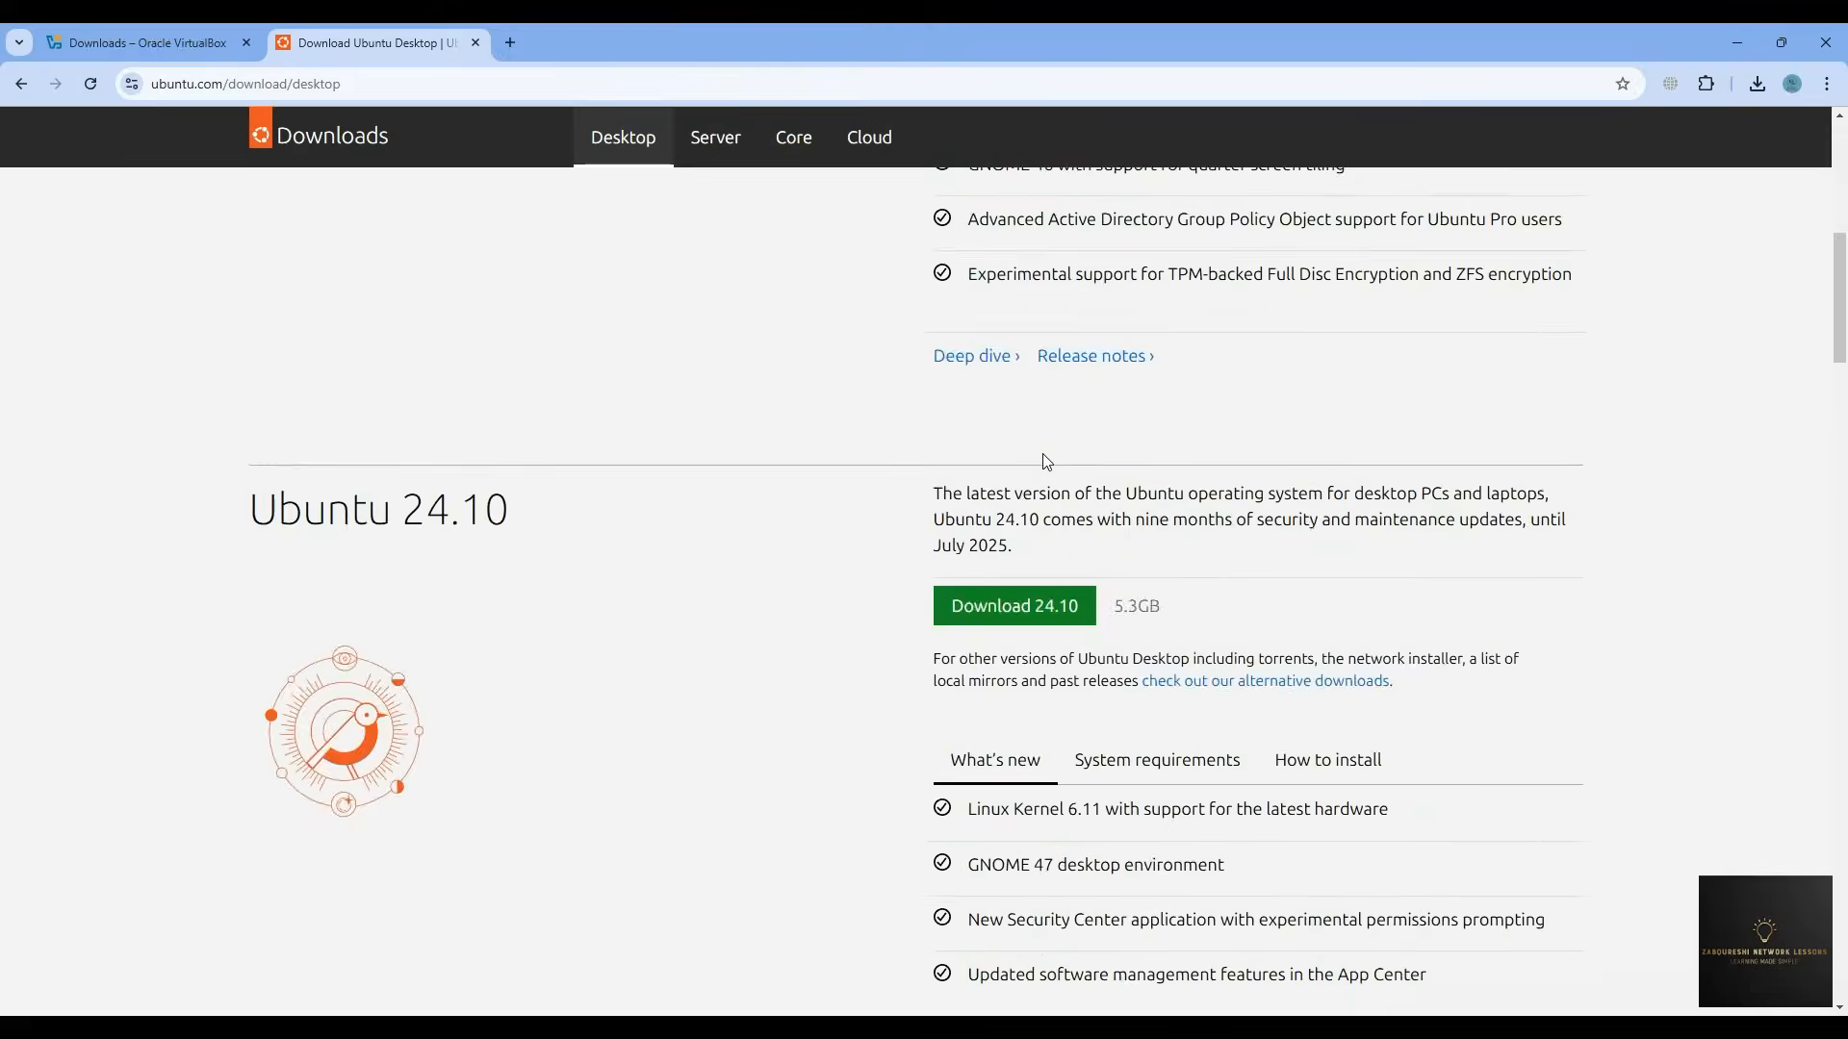
left_click(1034, 440)
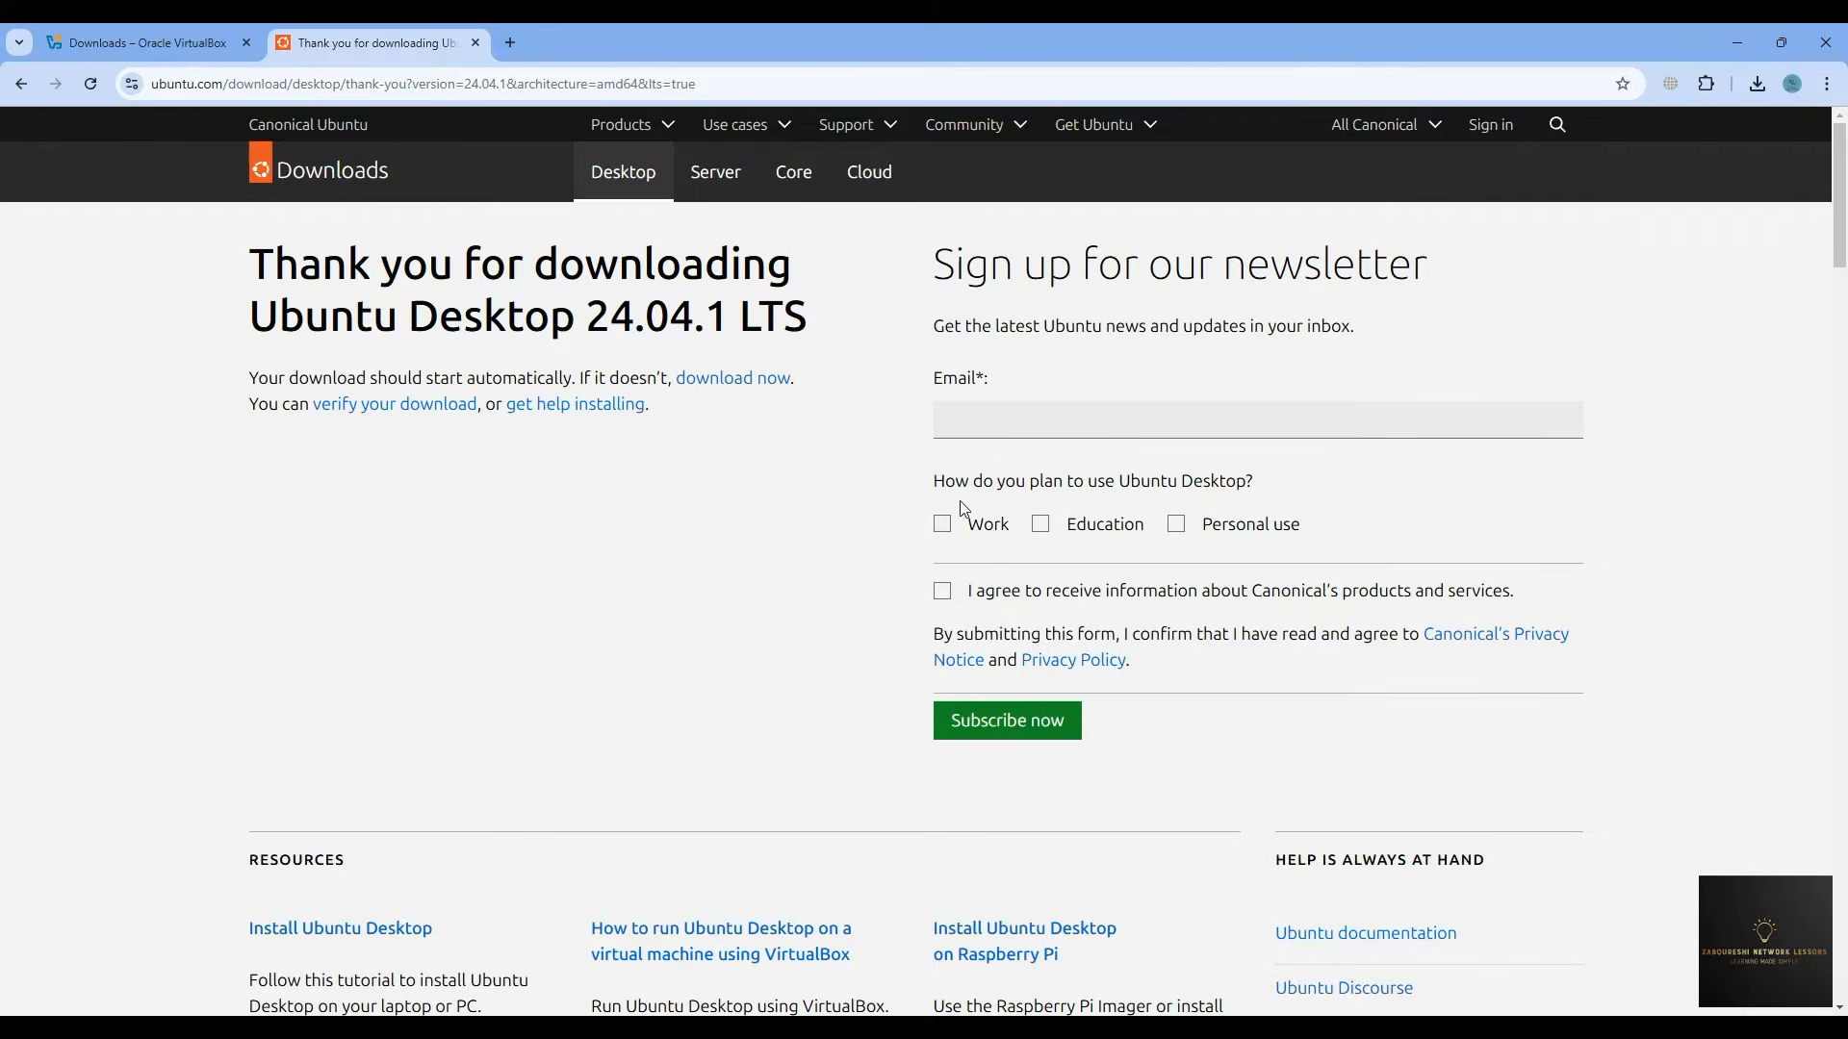
left_click(959, 419)
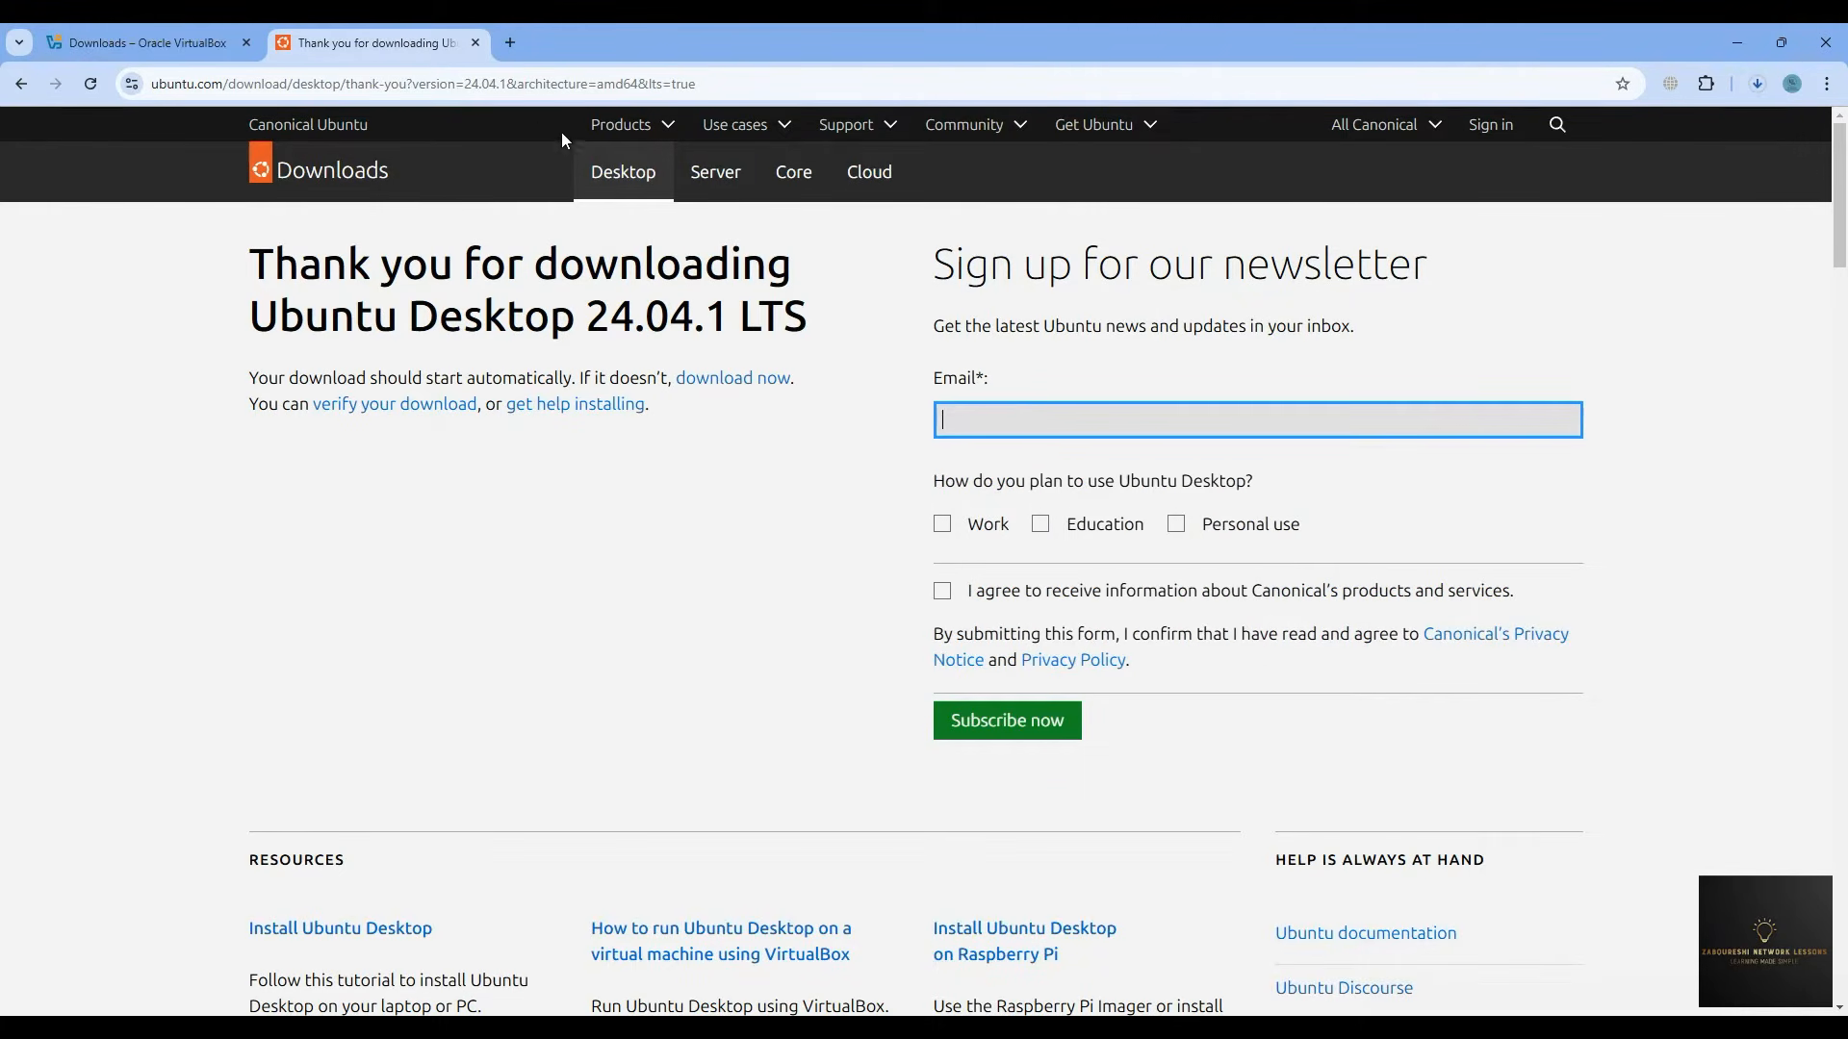
left_click(1826, 84)
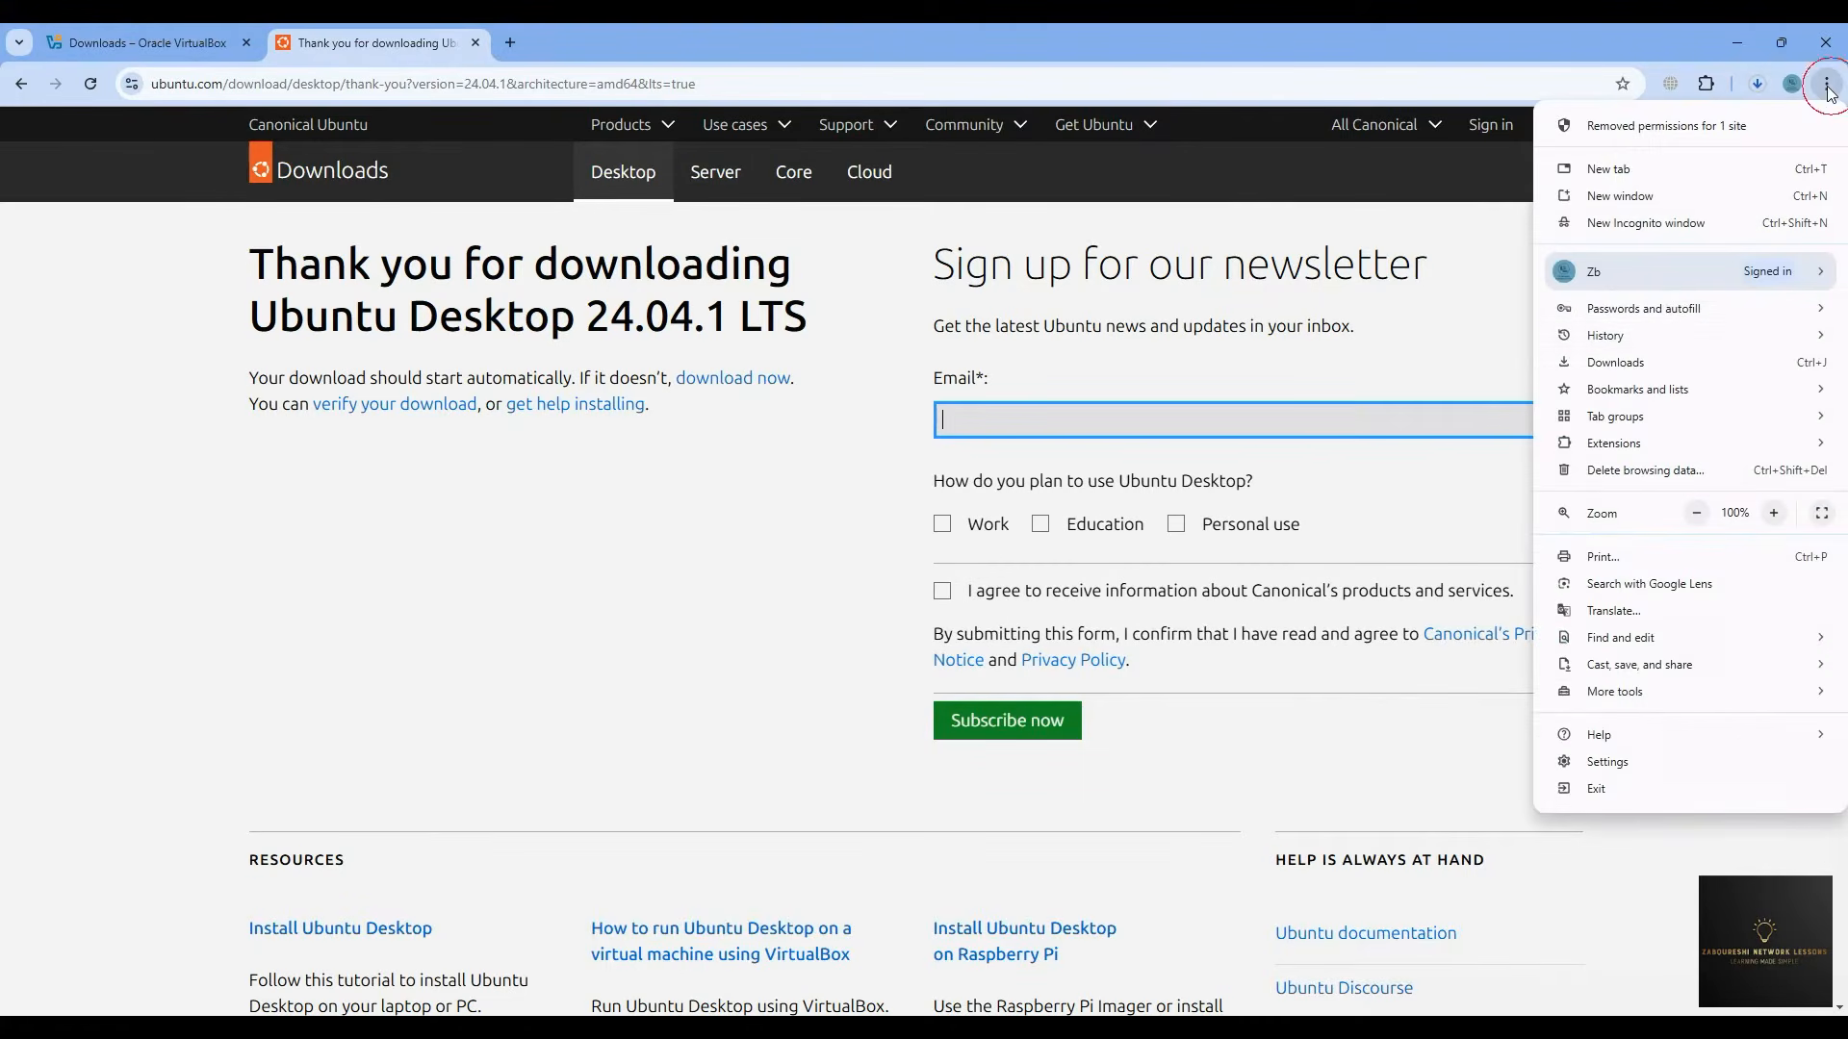
- Open Chrome's download history, close the Ubuntu thank-you tab, and switch to VirtualBox Manager
left_click(1636, 361)
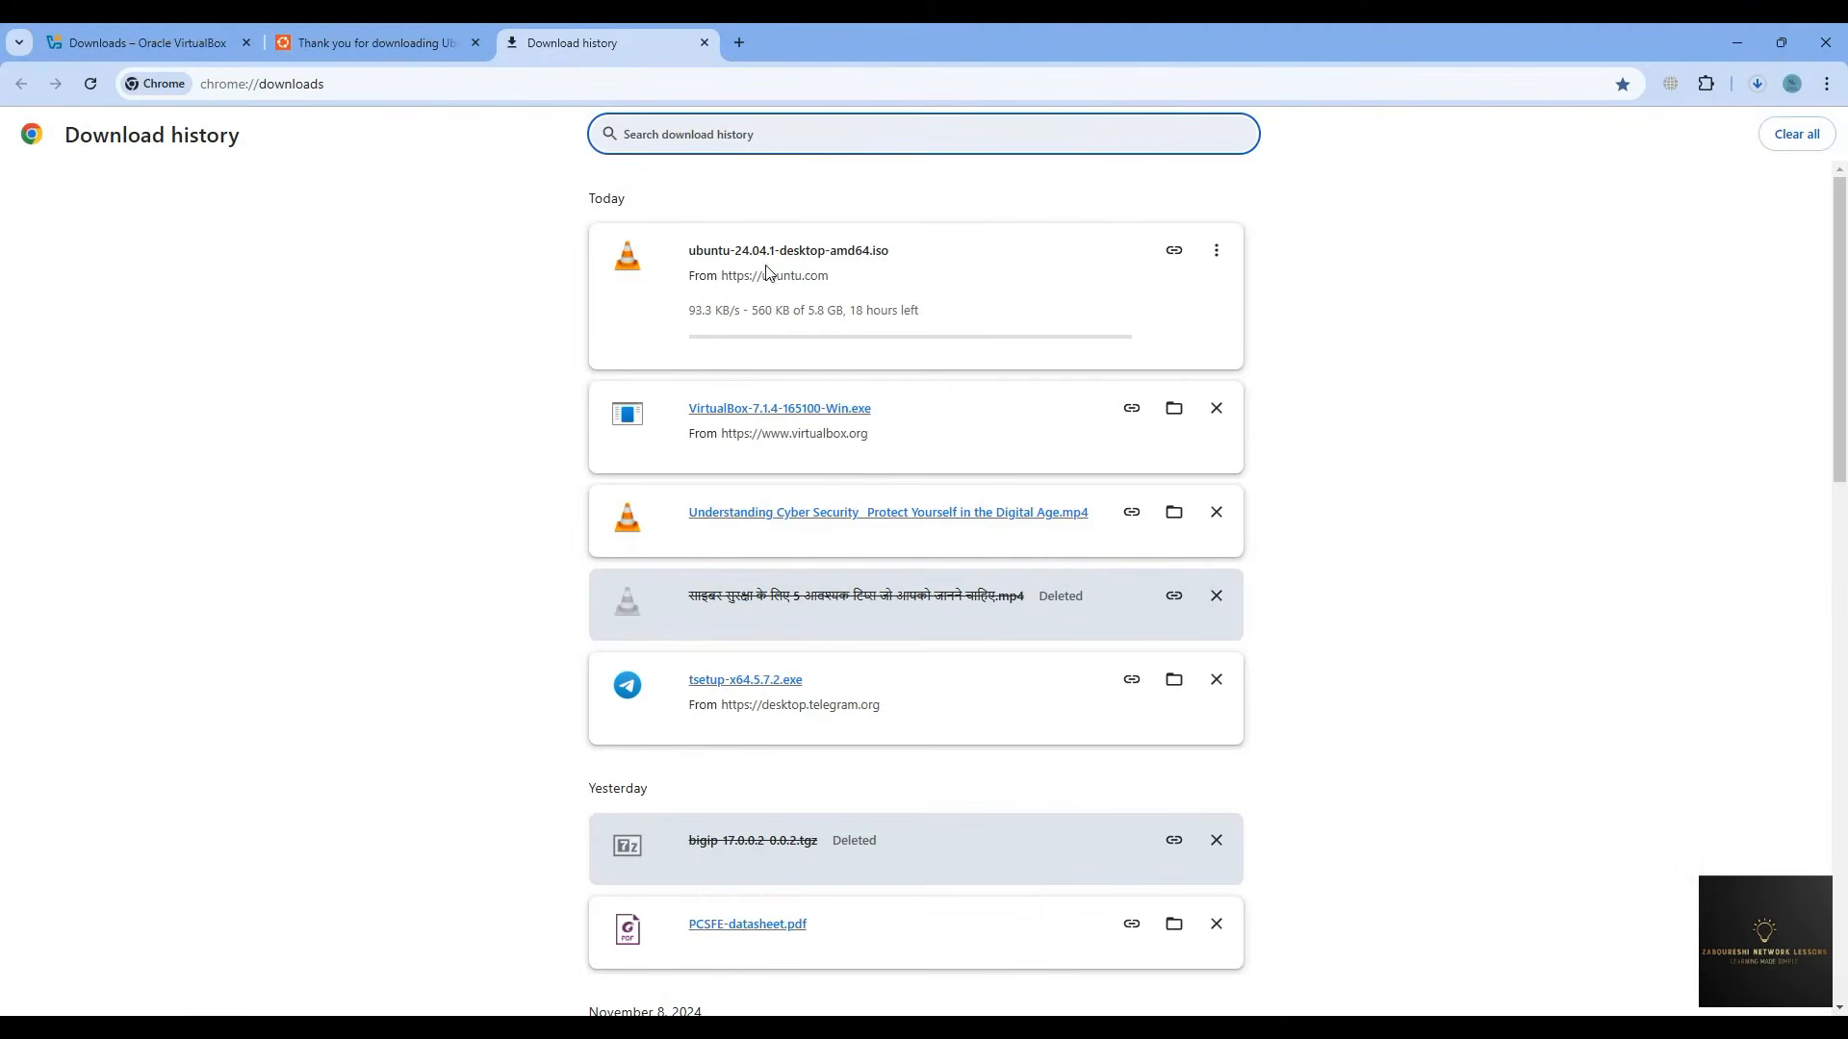
left_click(474, 43)
left_click(231, 58)
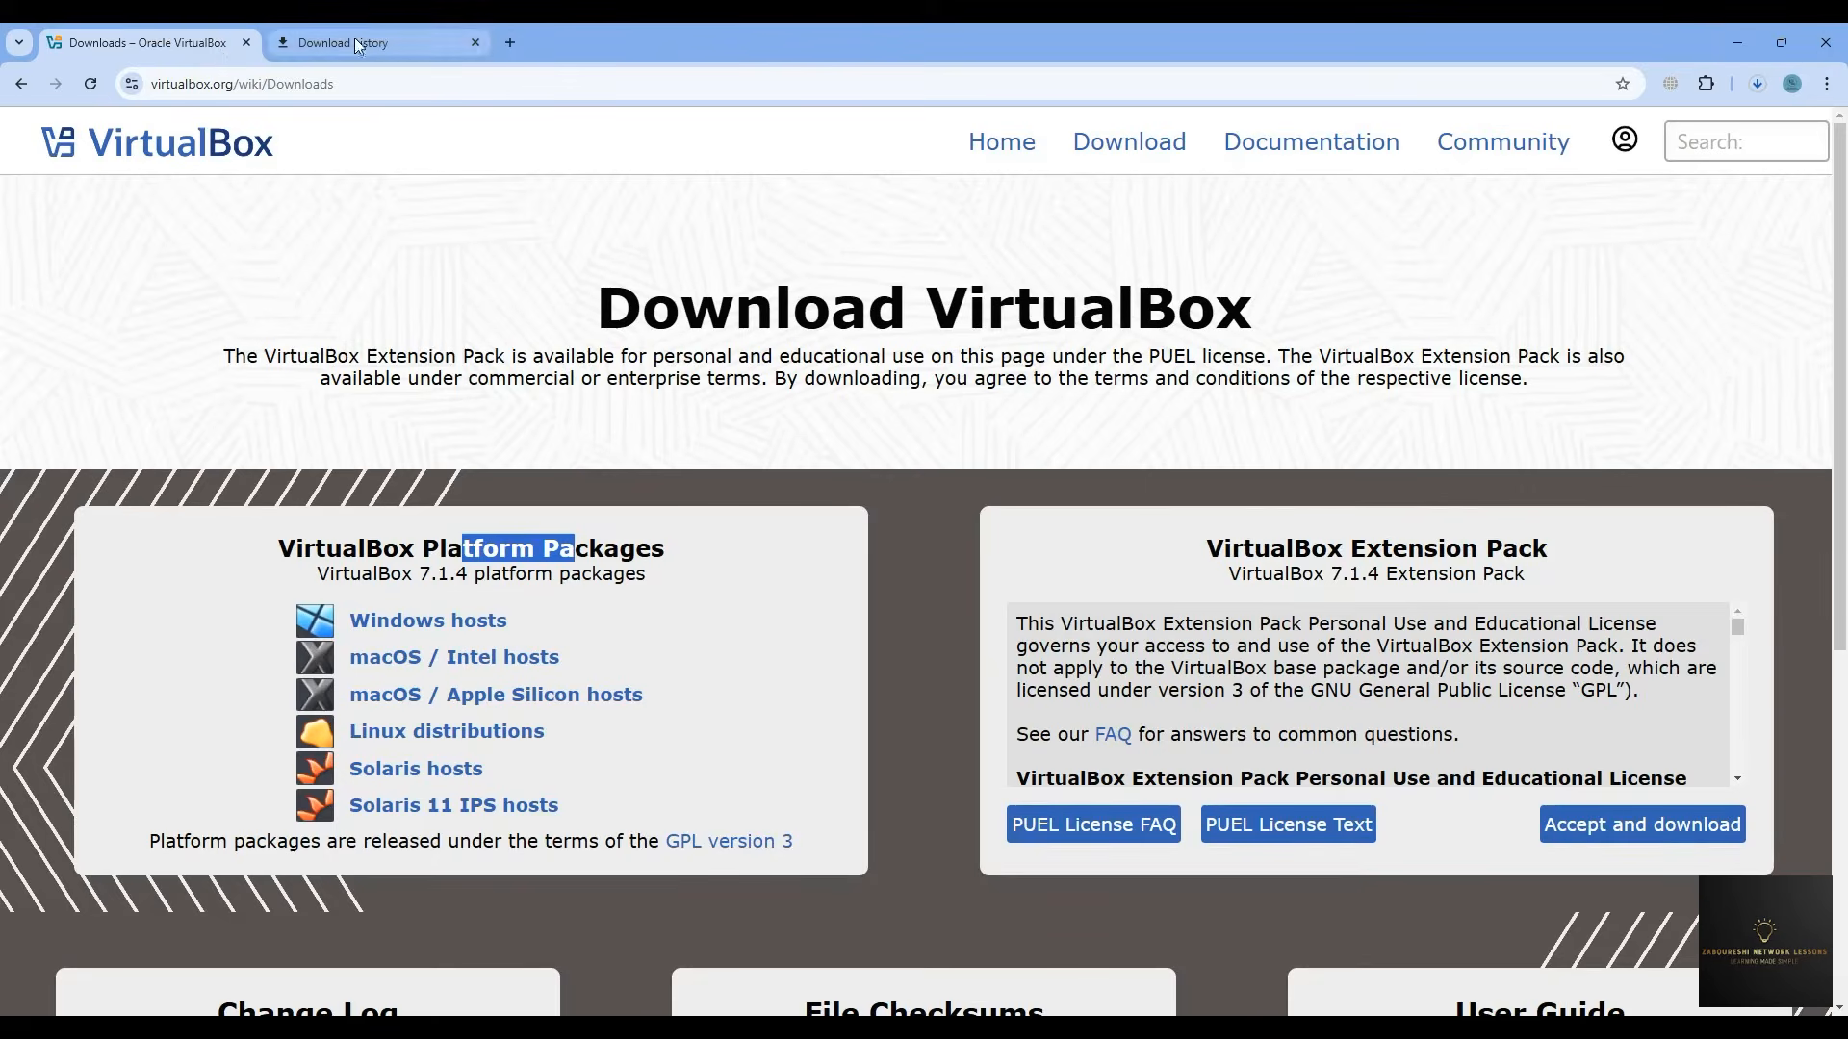
left_click(1737, 44)
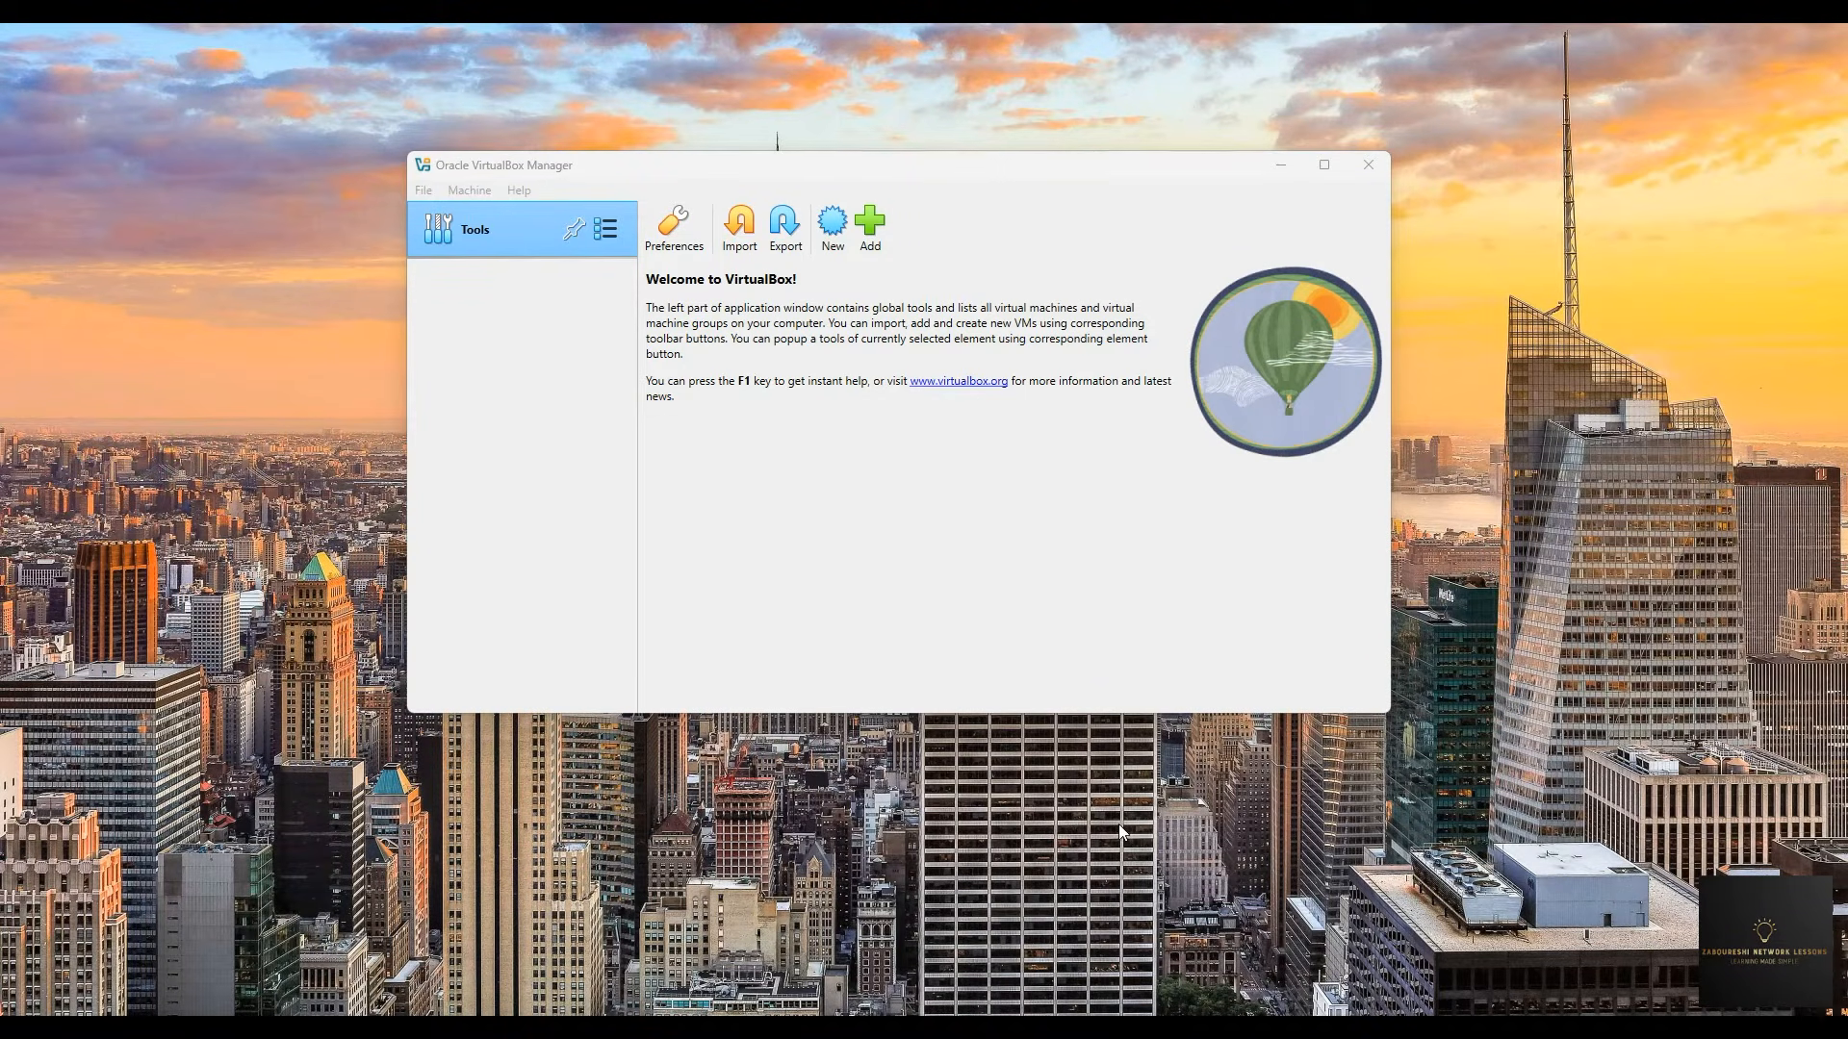
left_click(643, 192)
left_click(702, 165)
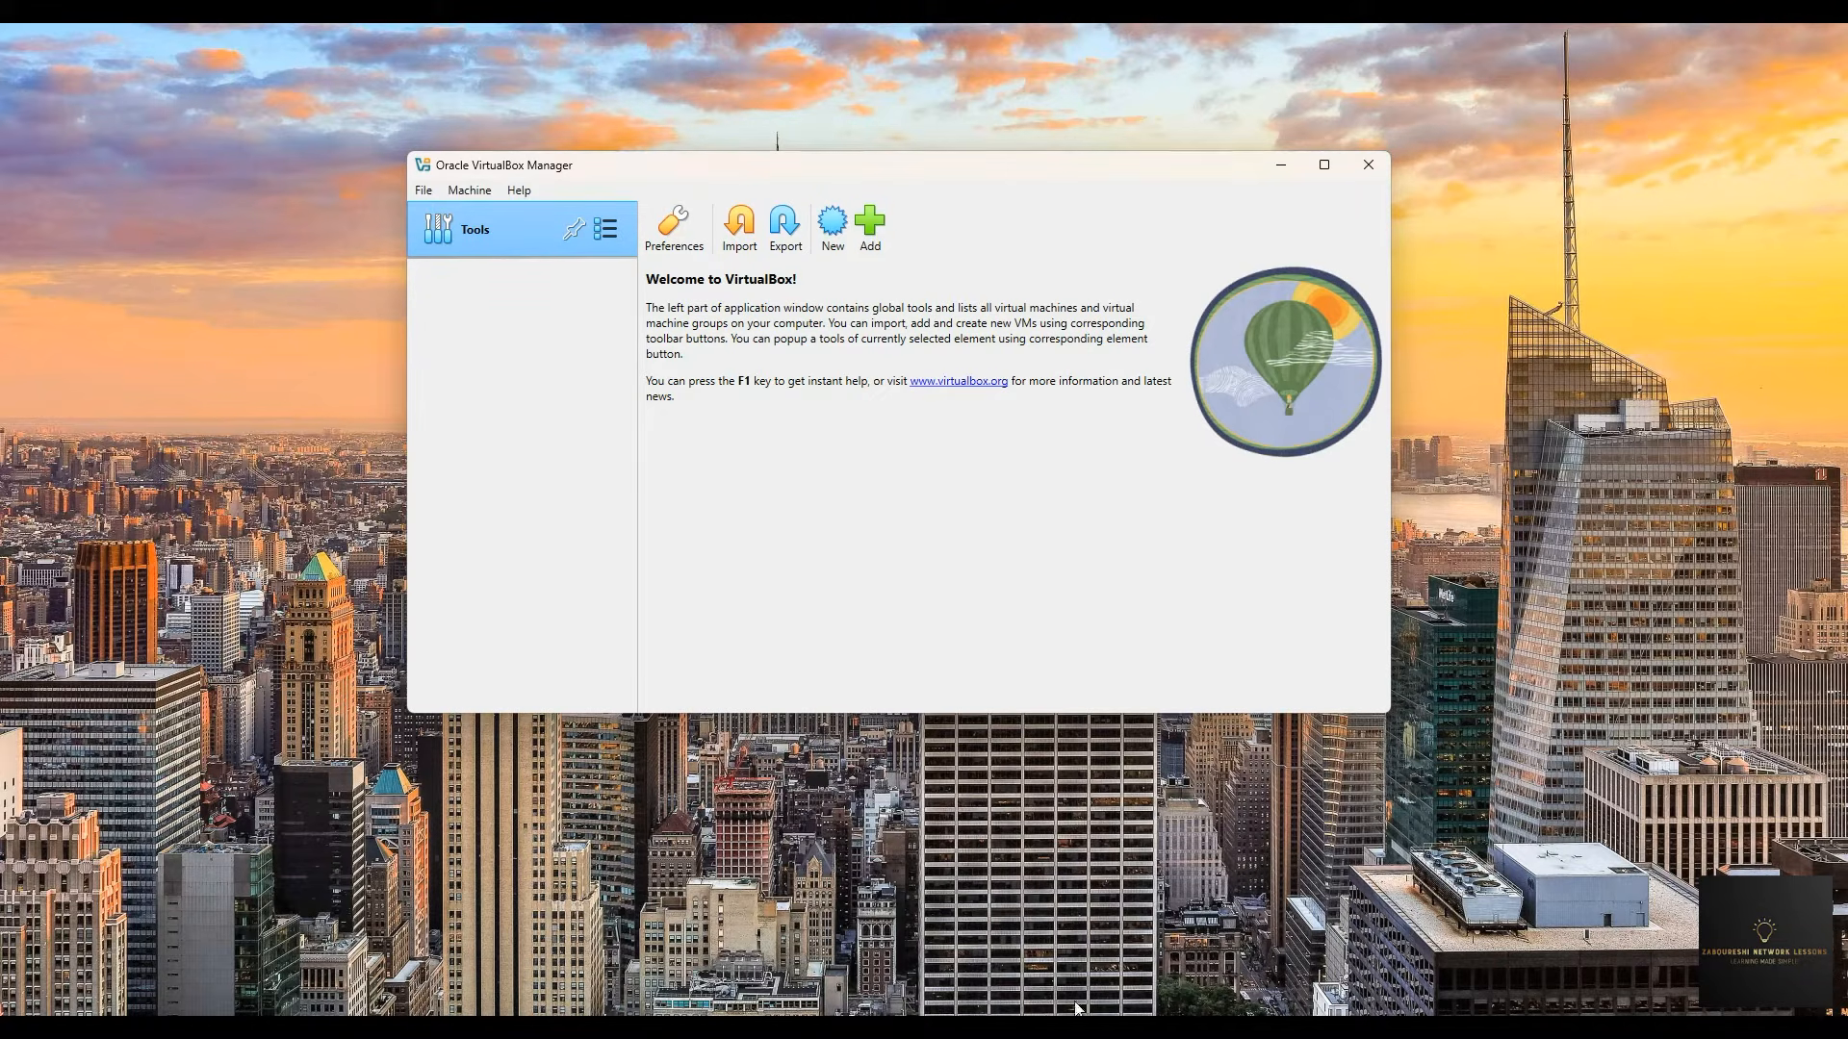
mouse_move(1078, 1008)
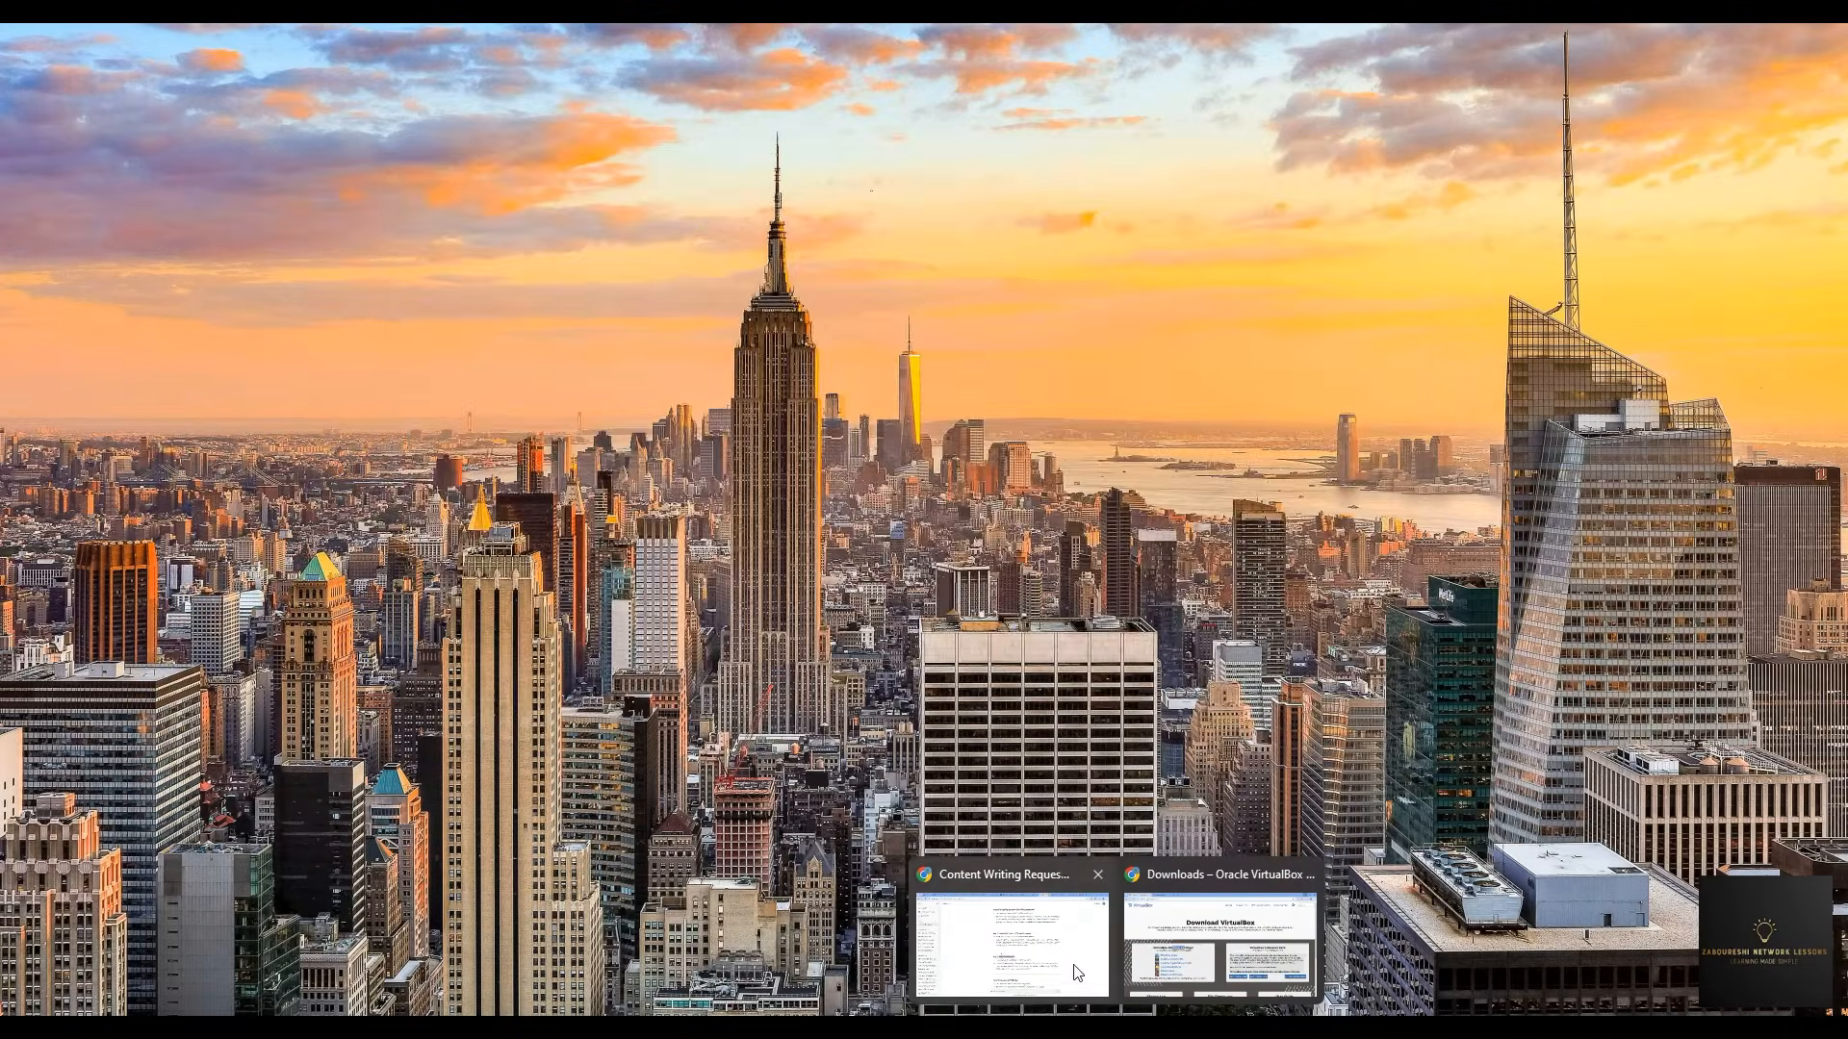
- Cancel the Ubuntu 24.04.1 download in download history and close that tab
left_click(1189, 948)
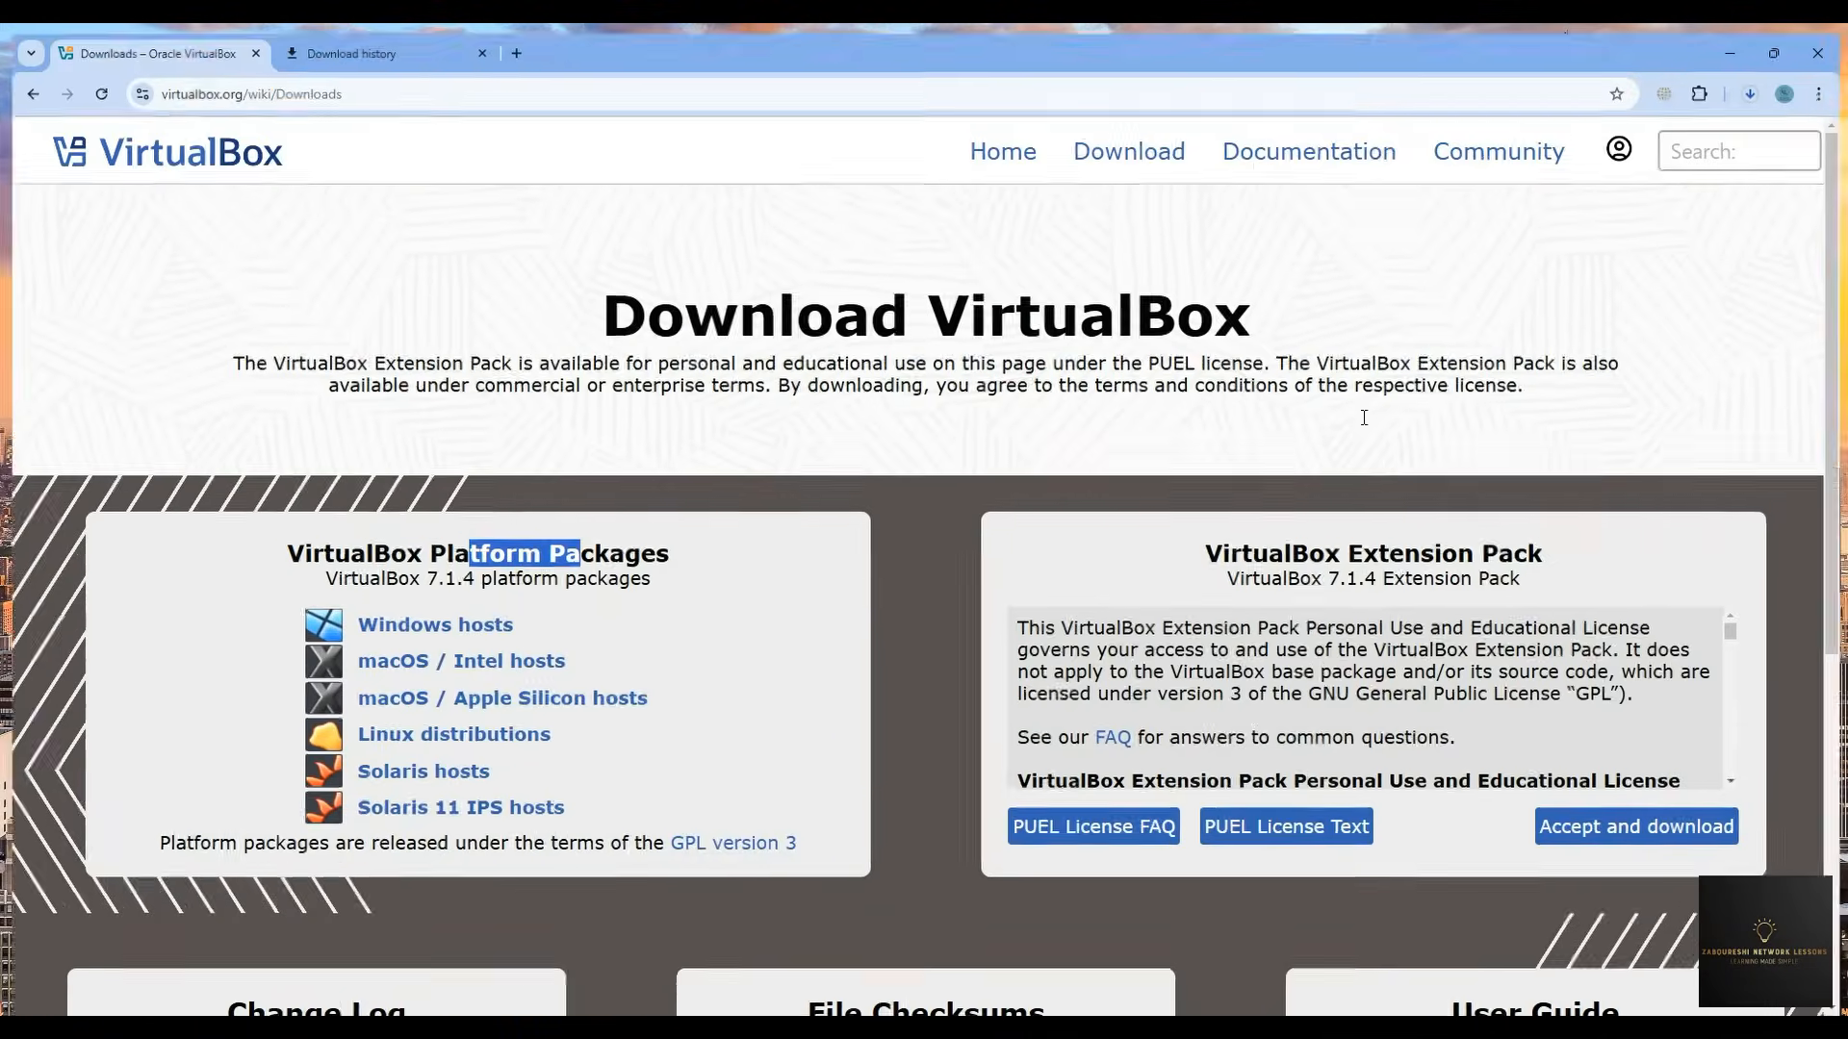
left_click(443, 43)
left_click(1216, 250)
left_click(1161, 292)
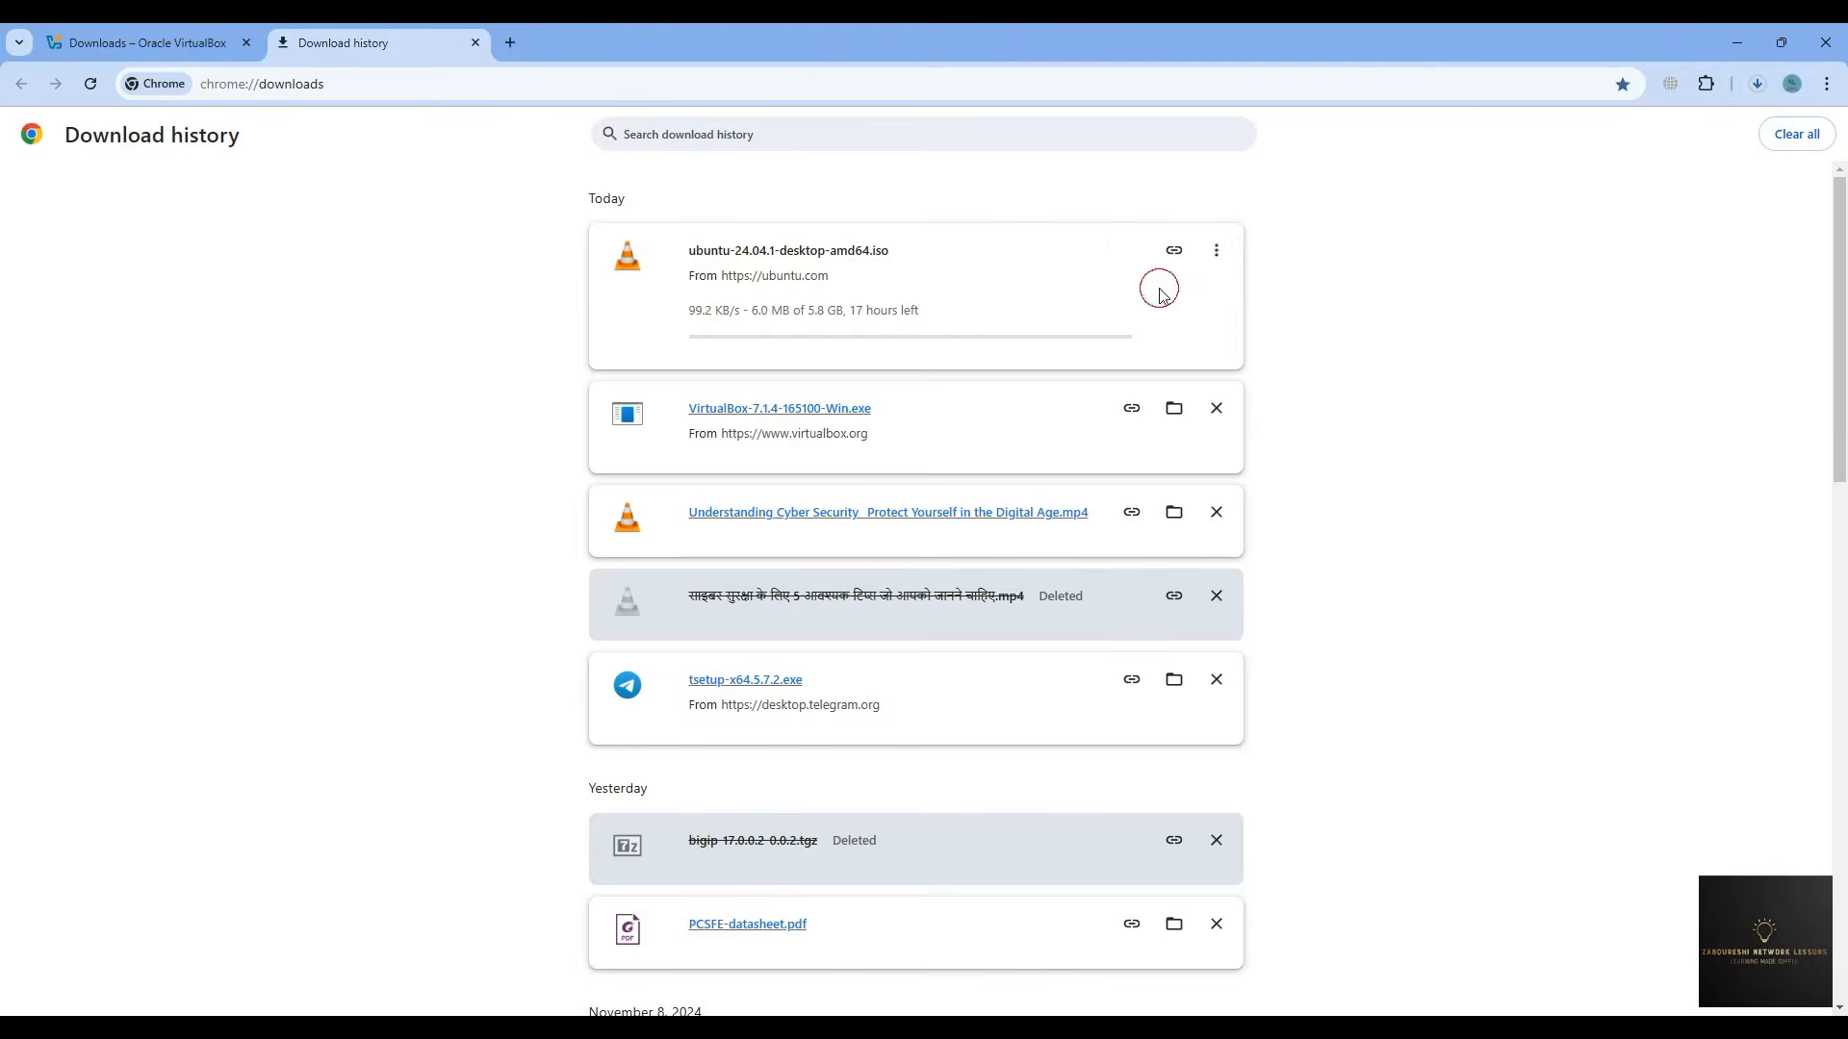
left_click(475, 43)
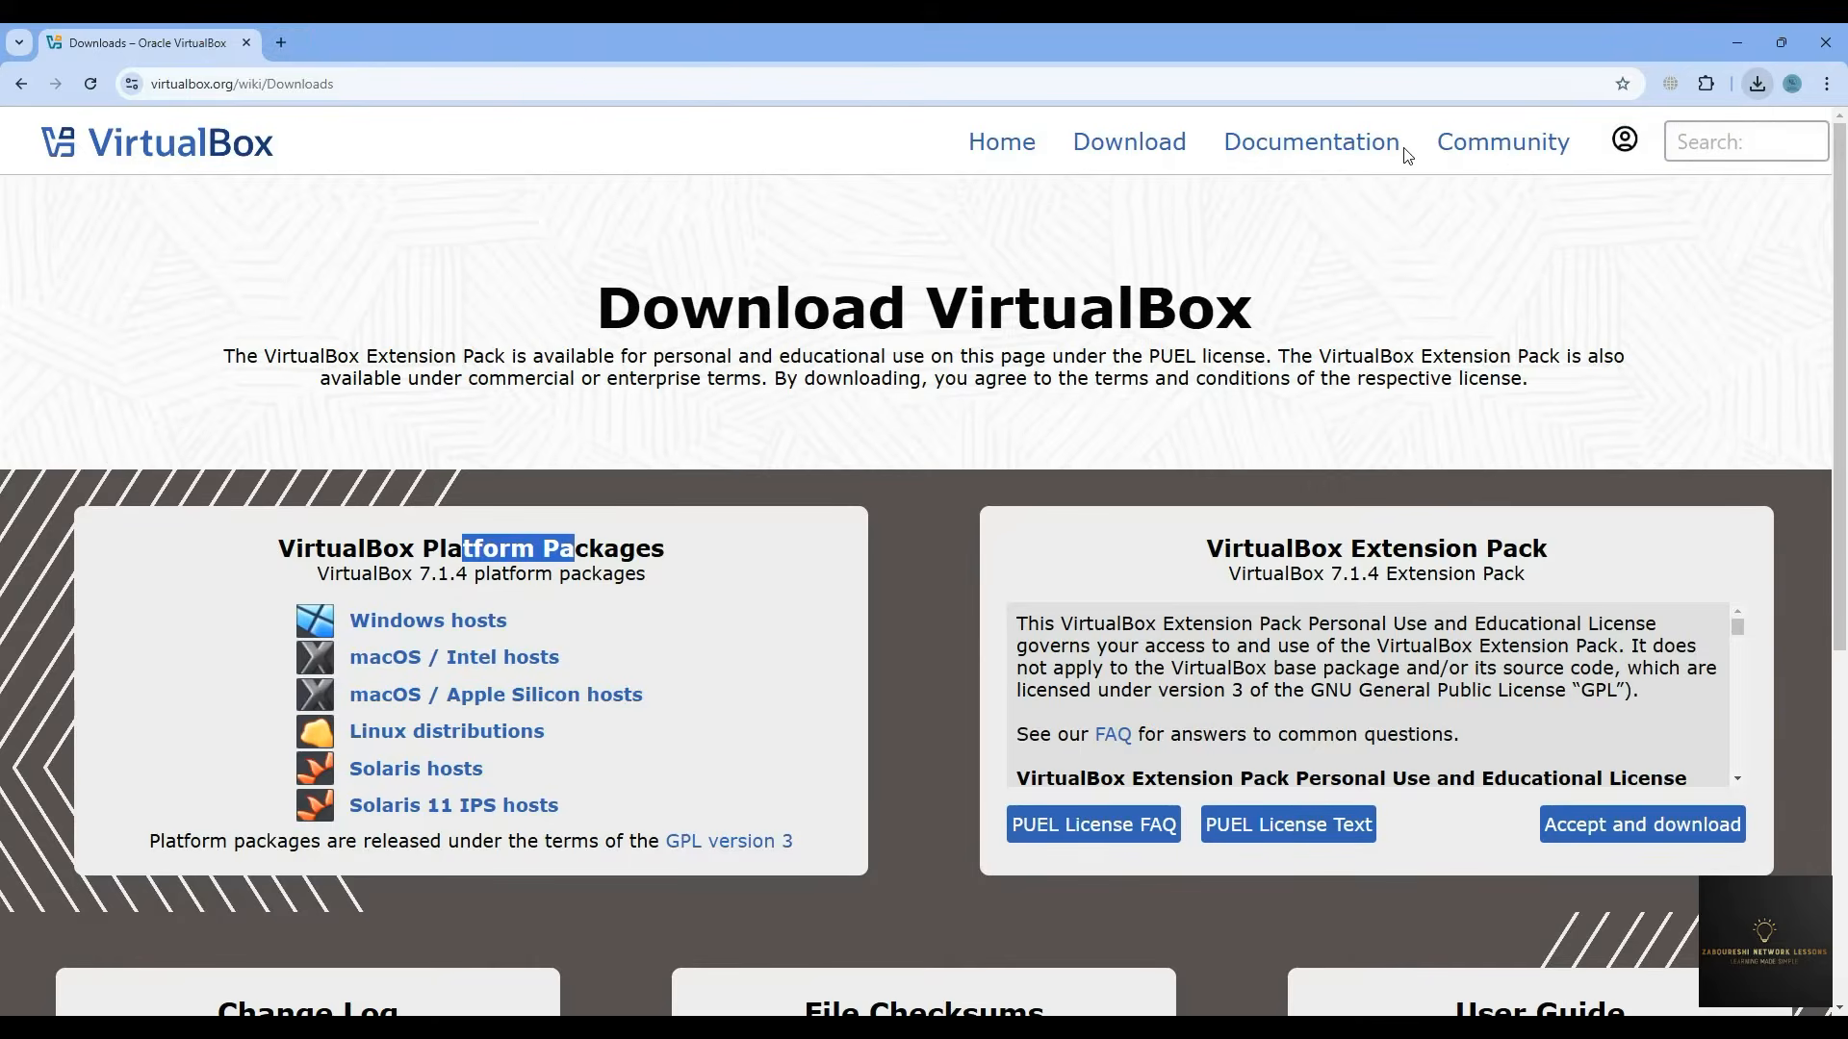
left_click(1738, 43)
- Start a new virtual machine named Ubuntu-22, keeping the default machine folder
left_click(869, 227)
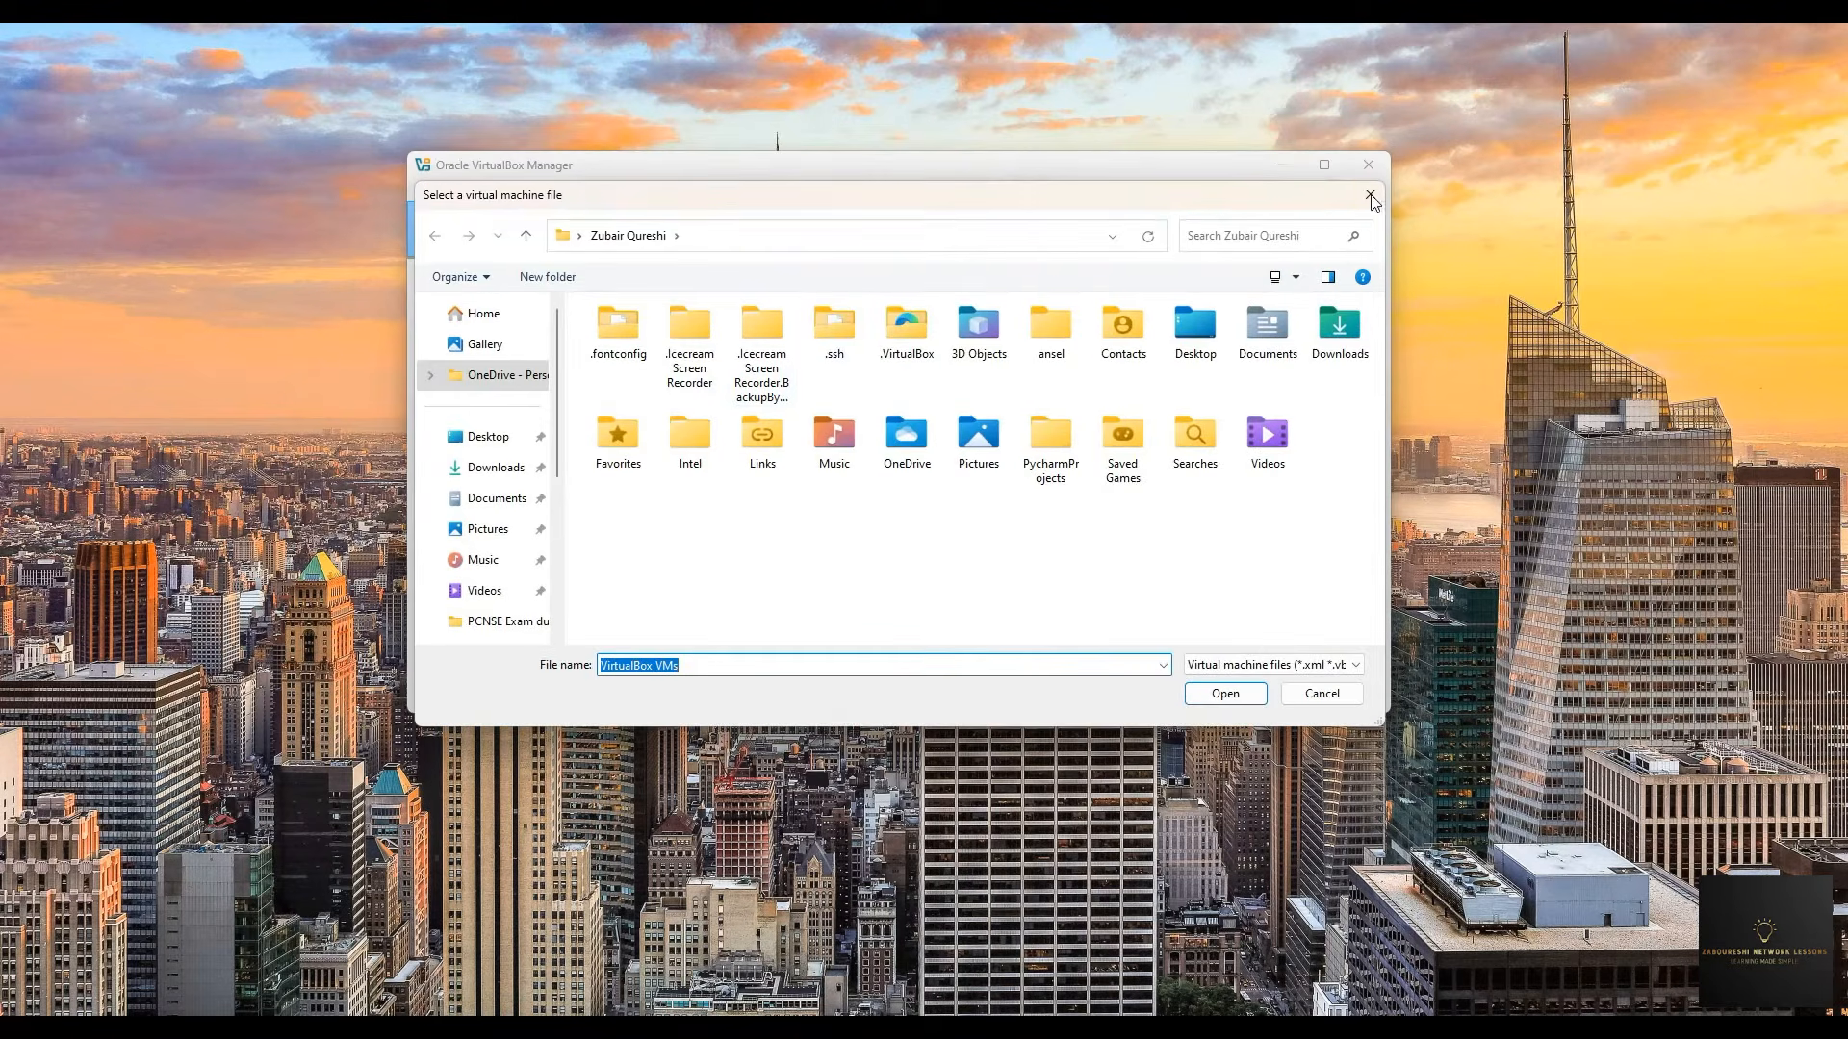
left_click(1369, 195)
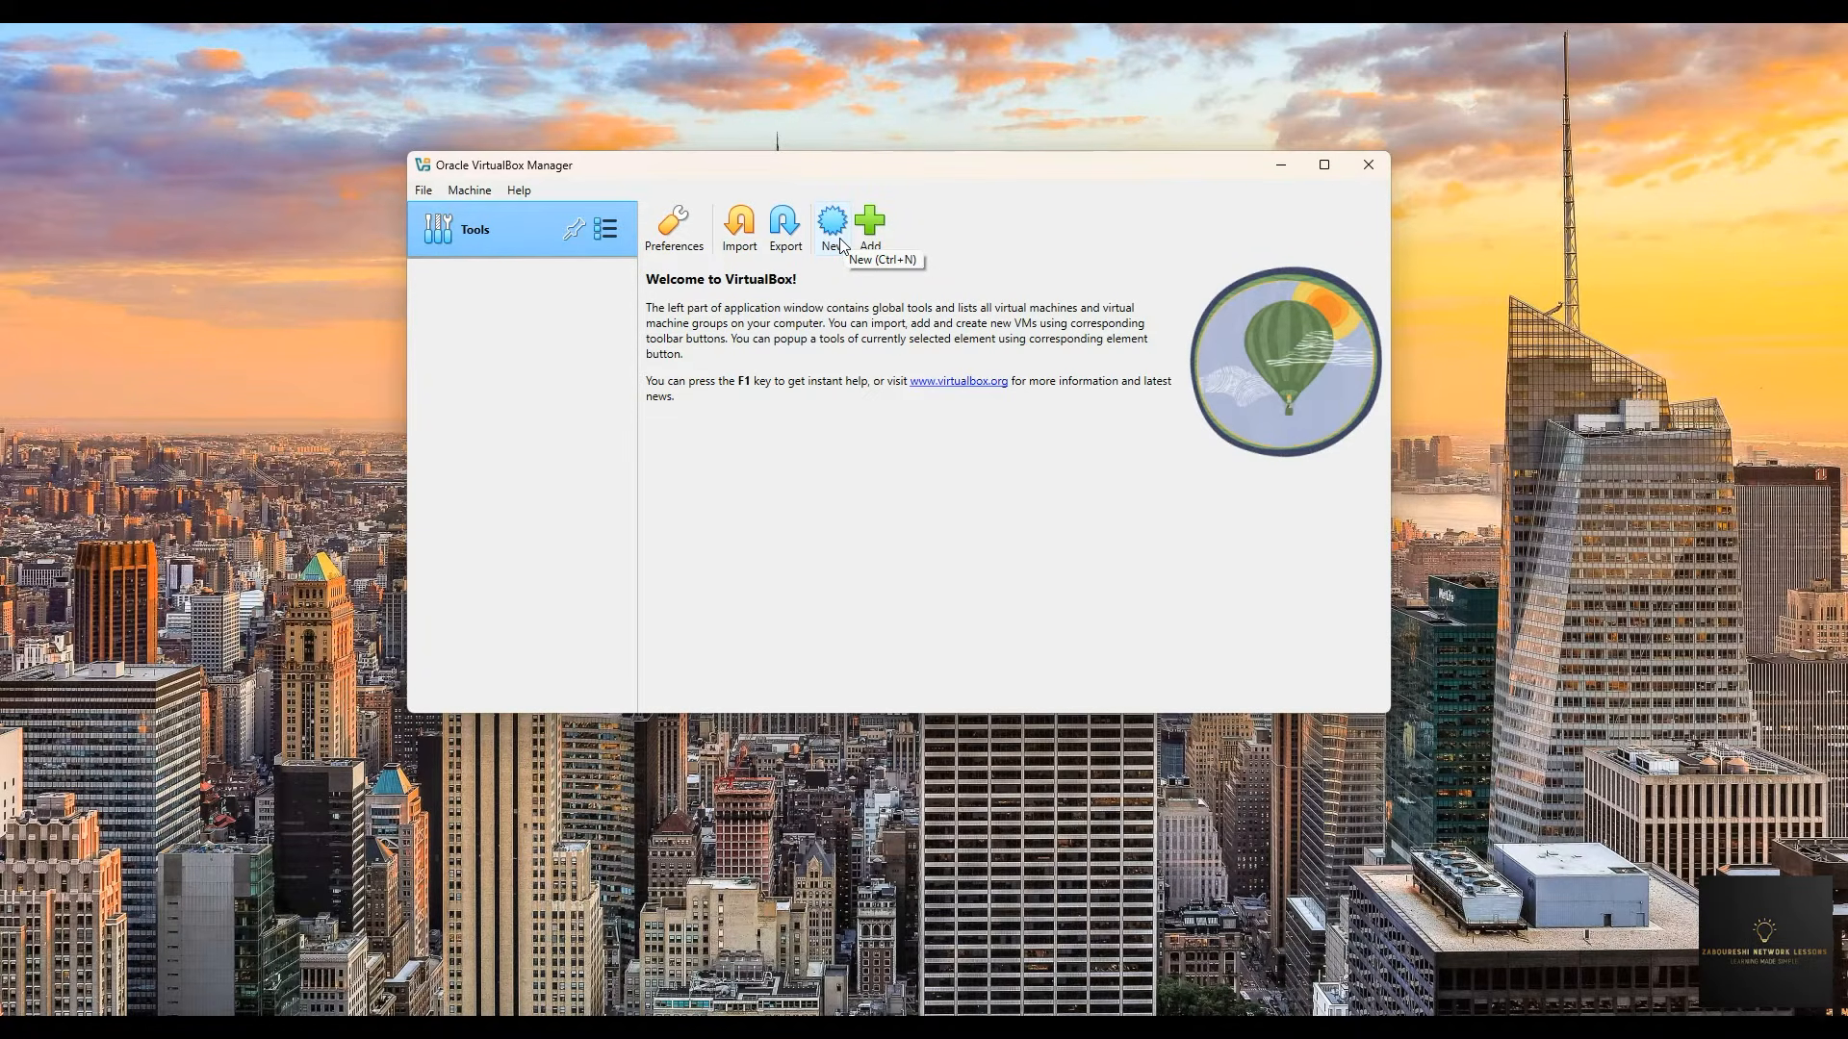
left_click(834, 228)
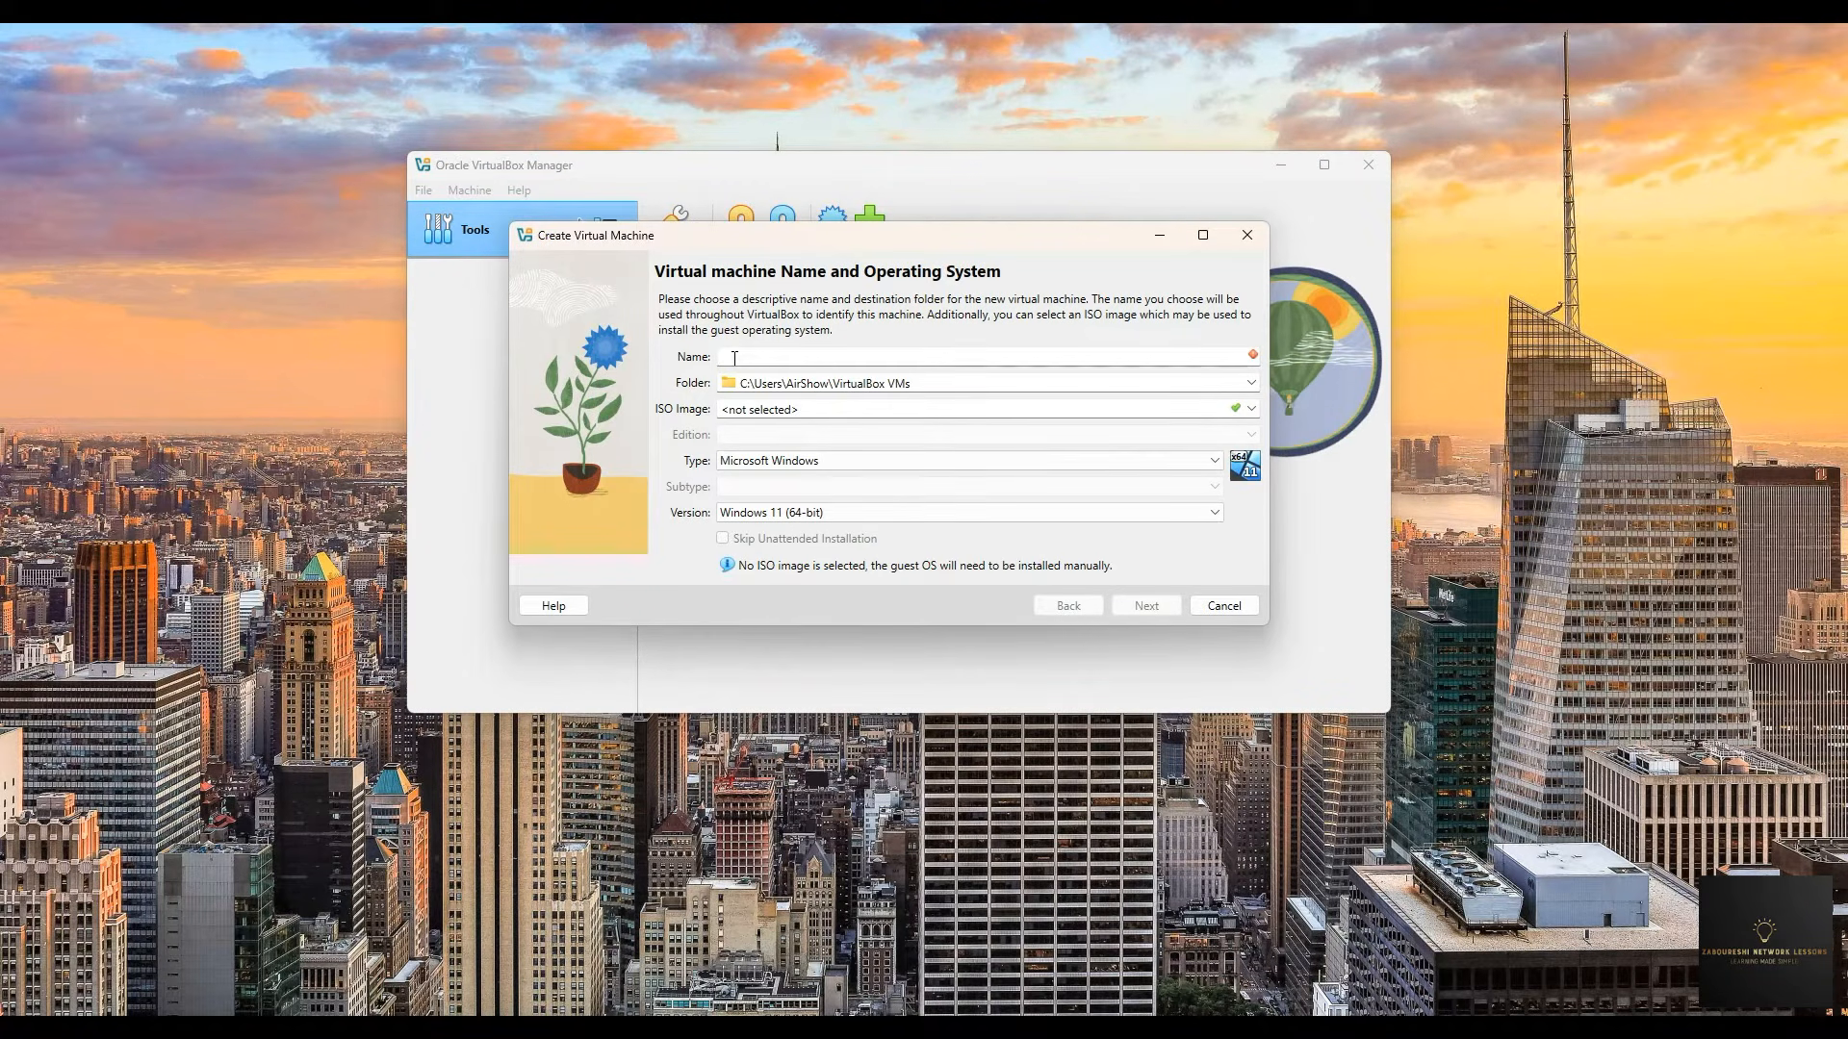
type("Ubuntu-22")
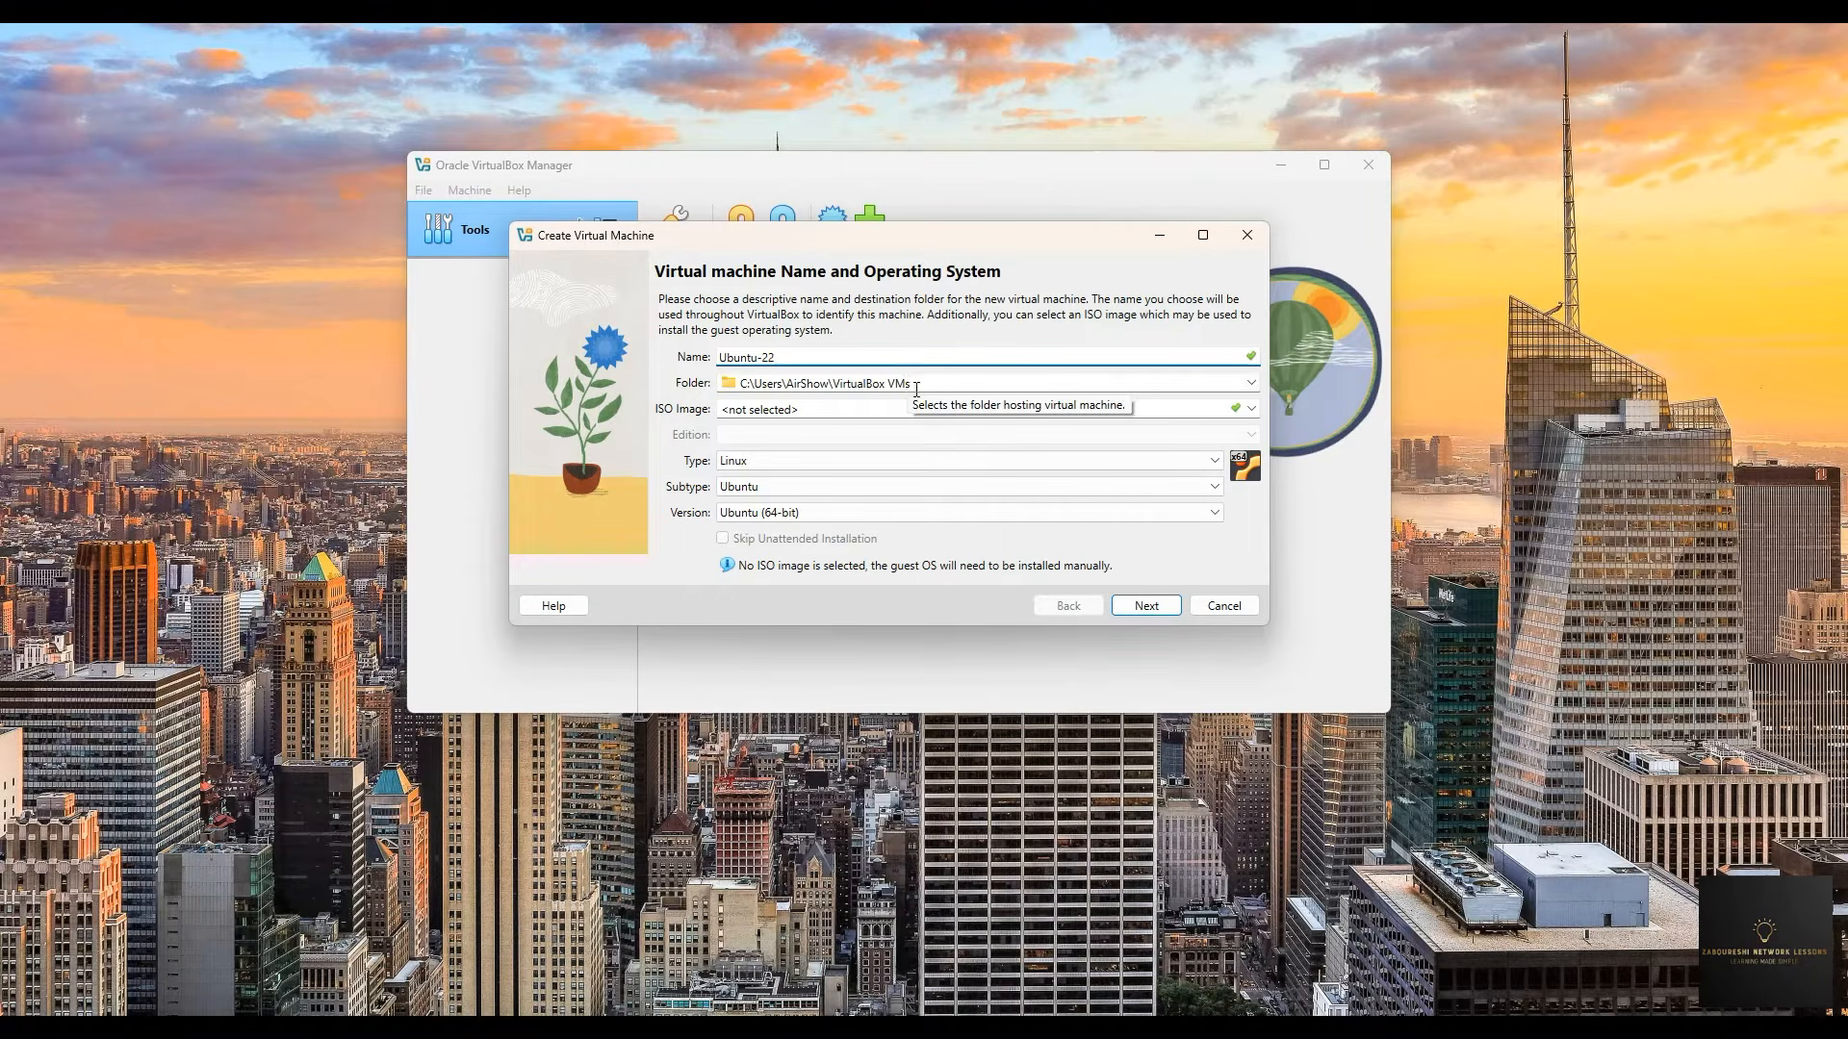
left_click(1251, 383)
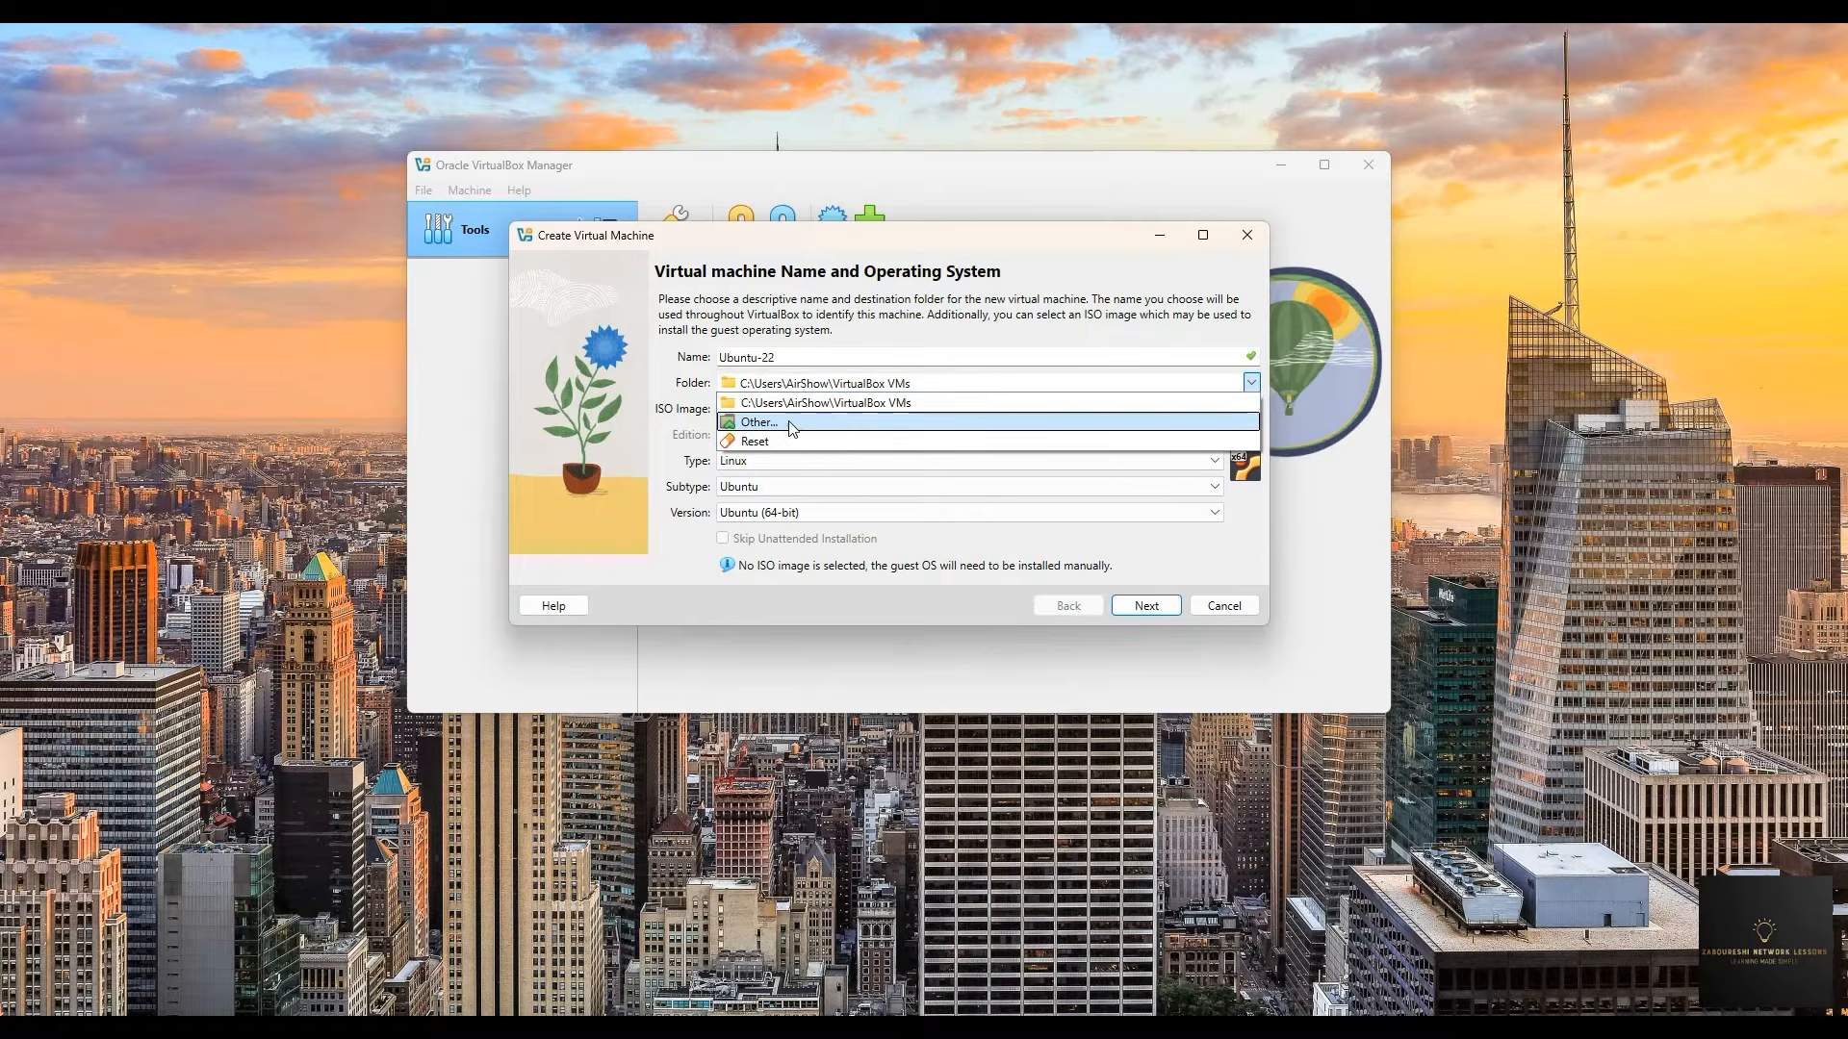
left_click(758, 423)
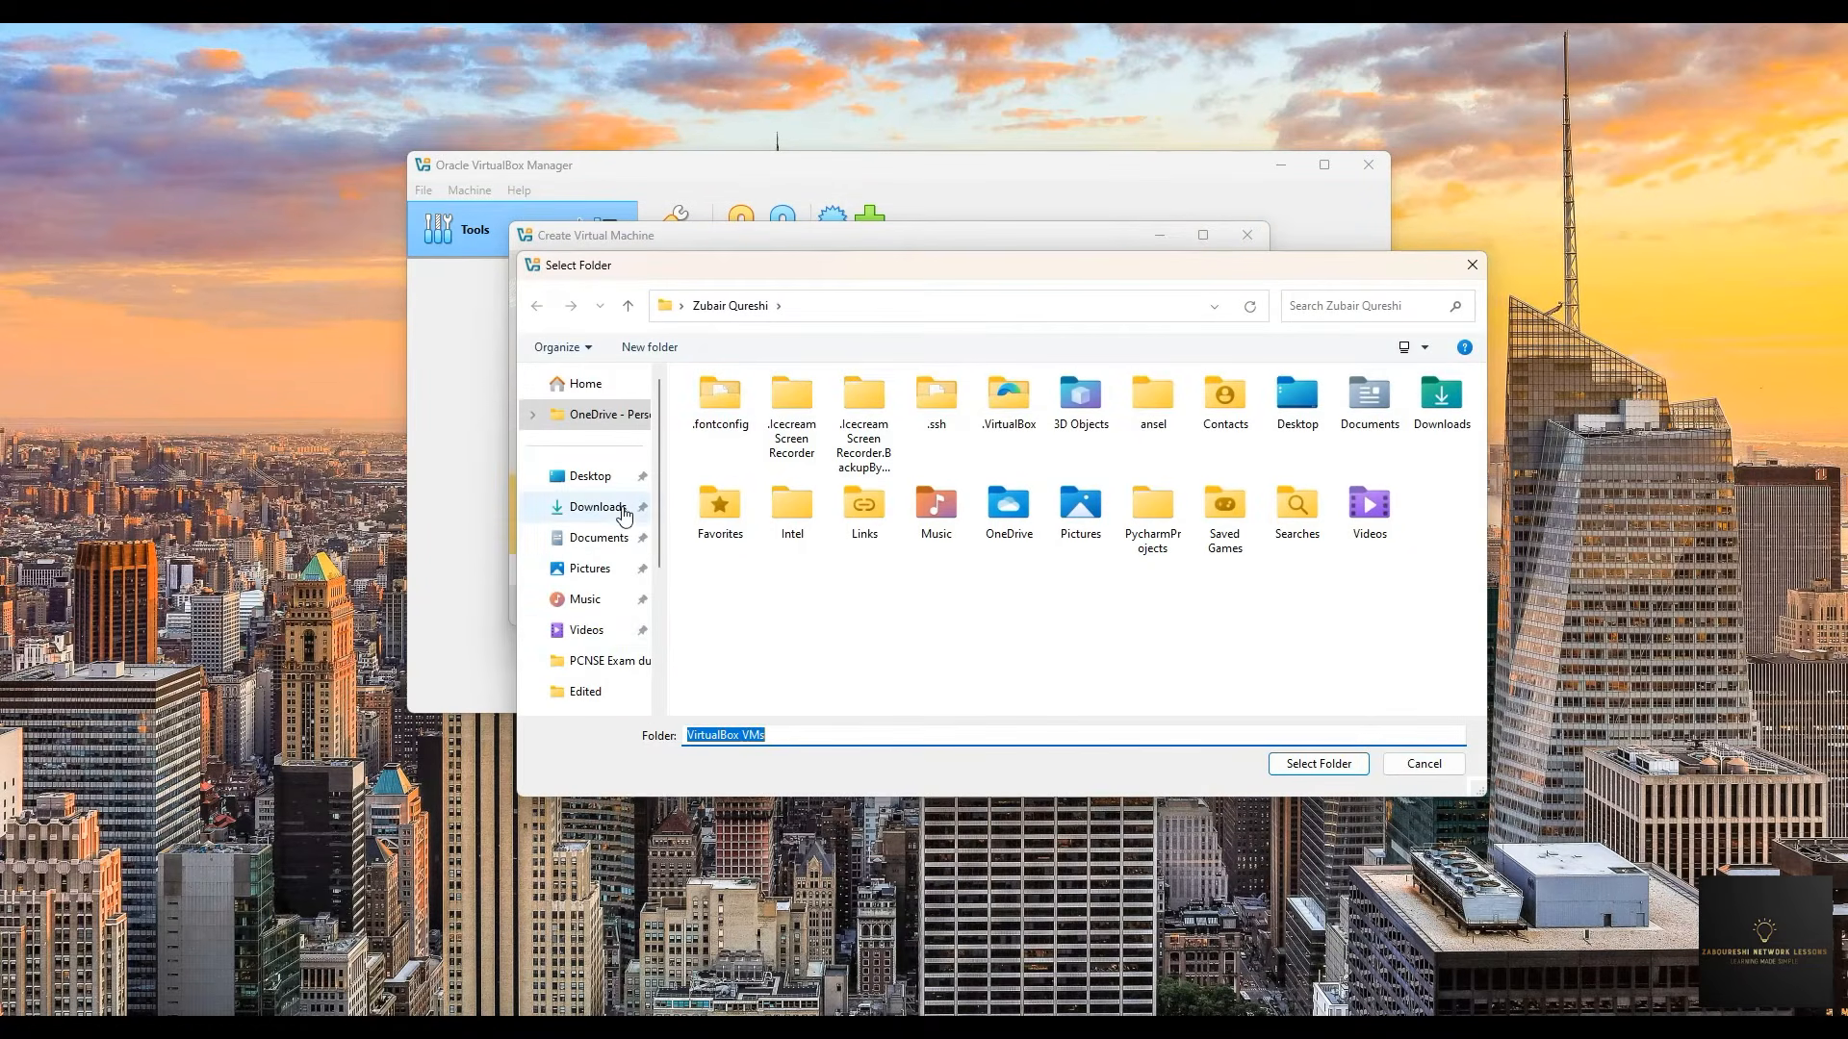
scroll(578, 577, "down", 3)
left_click(582, 623)
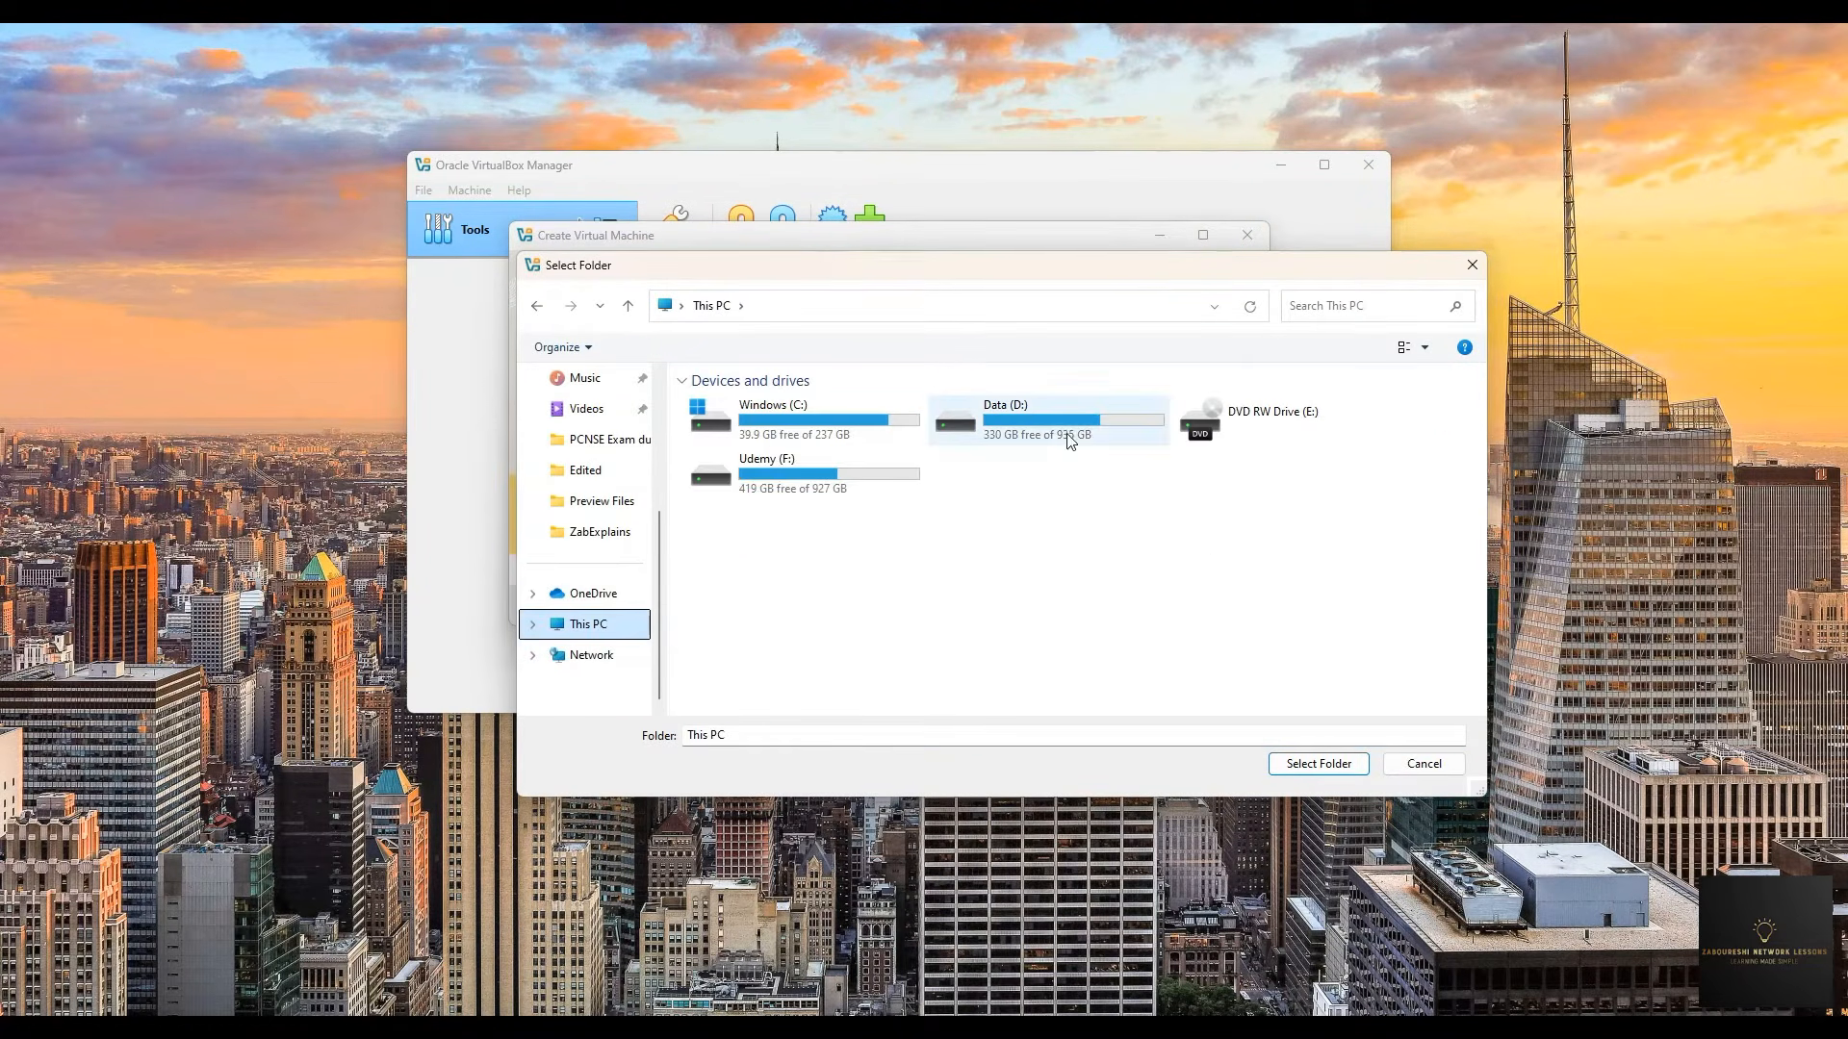
left_click(1470, 267)
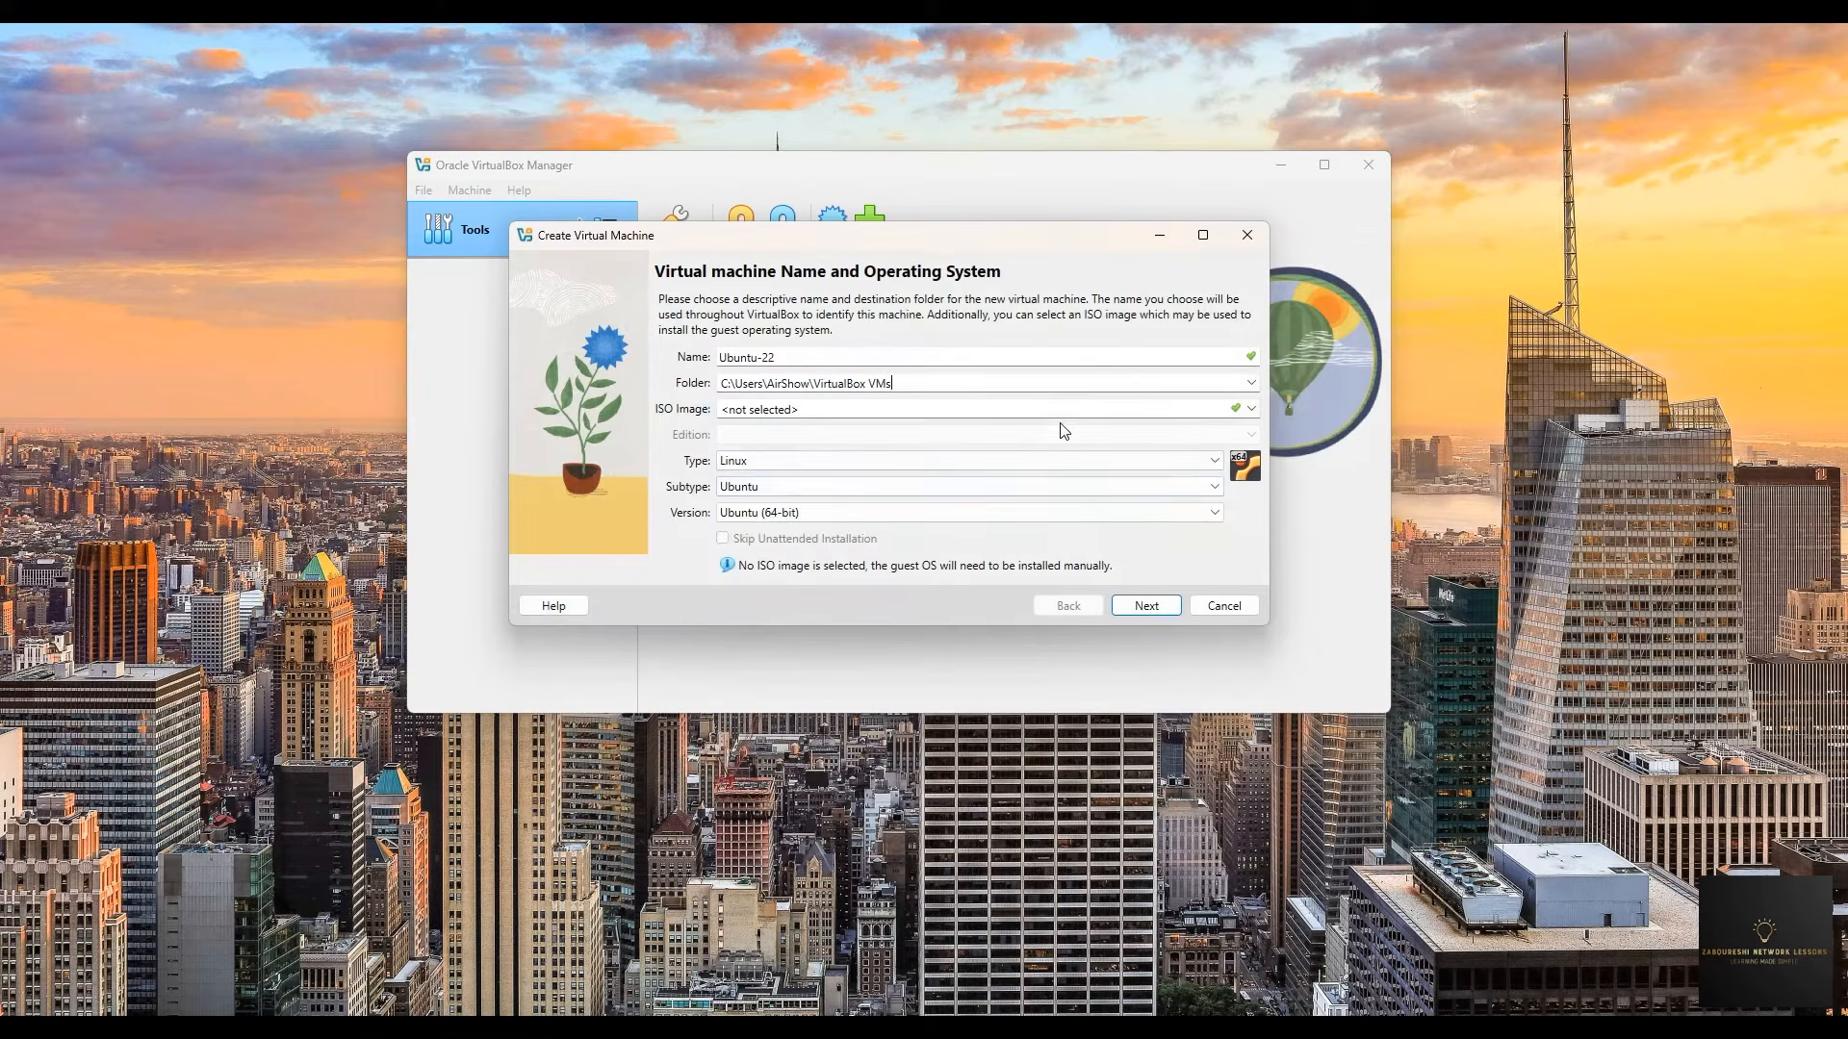
- Attach ubuntu-22.04.4-desktop-amd64.iso from the OVAs folder and continue to unattended setup
left_click(1251, 410)
left_click(820, 445)
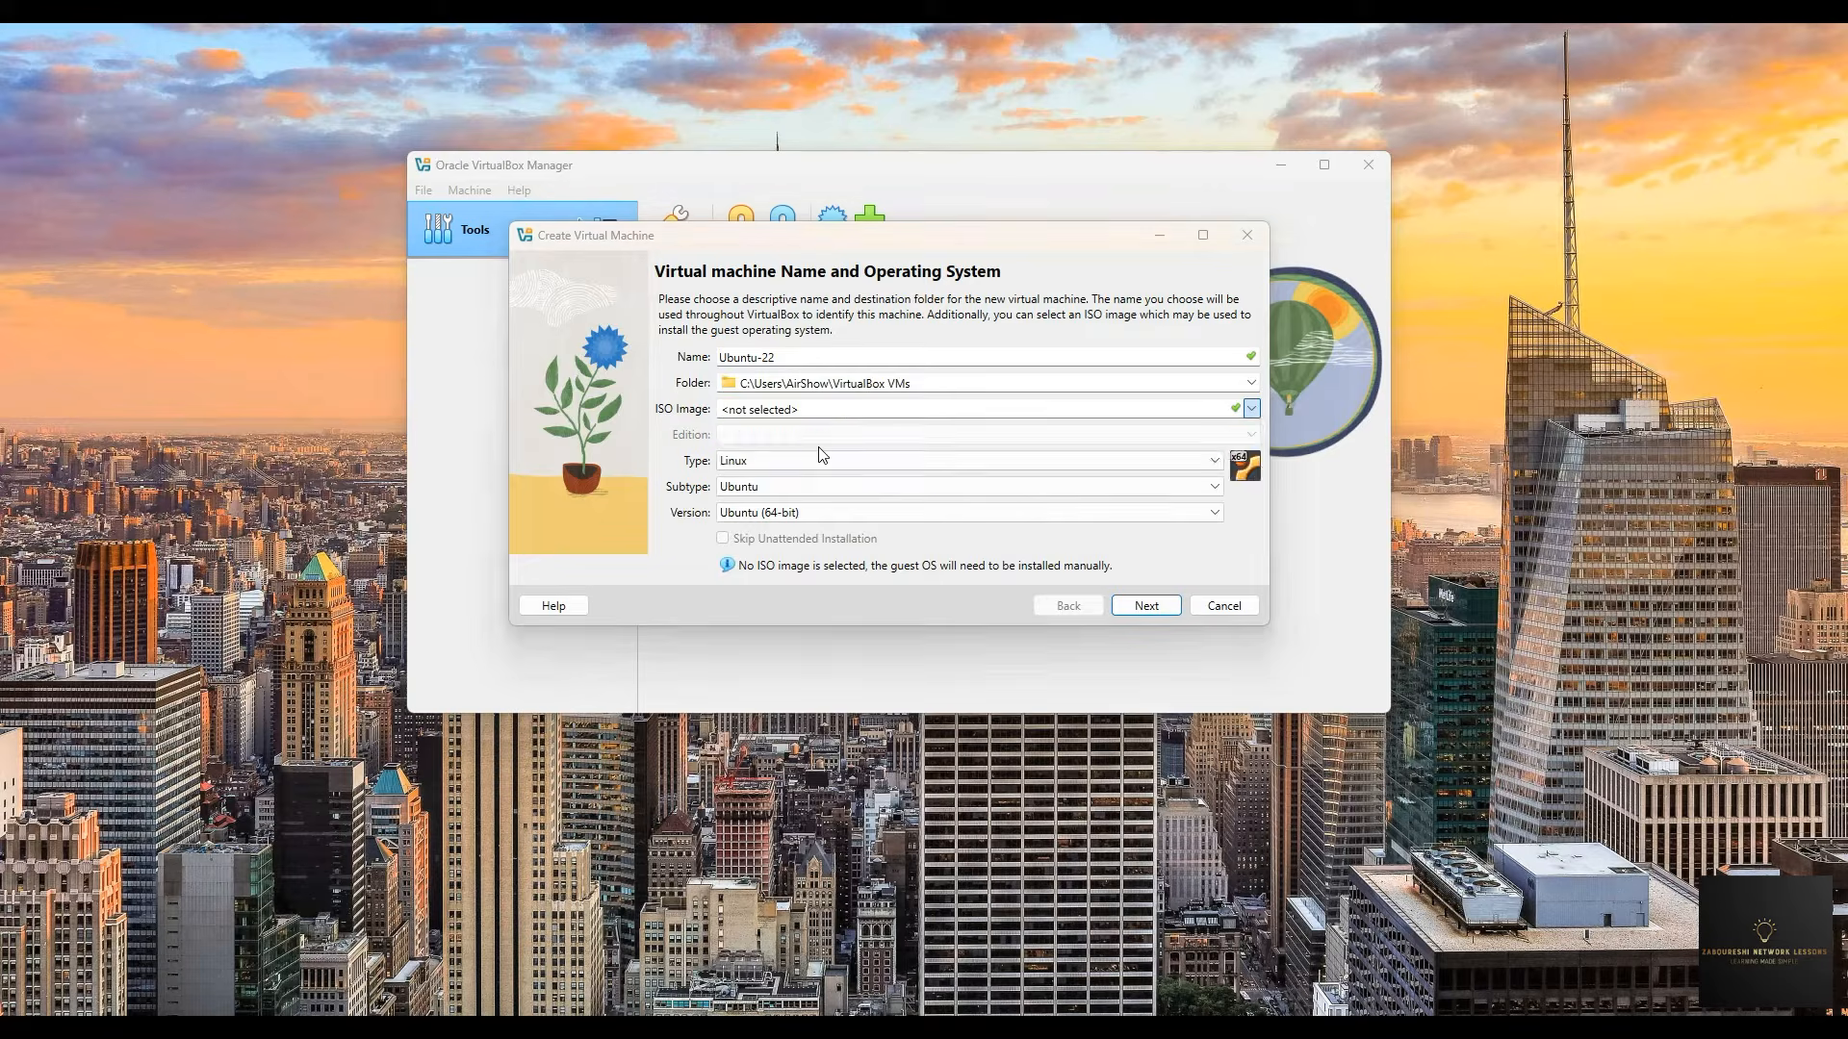
left_click(831, 305)
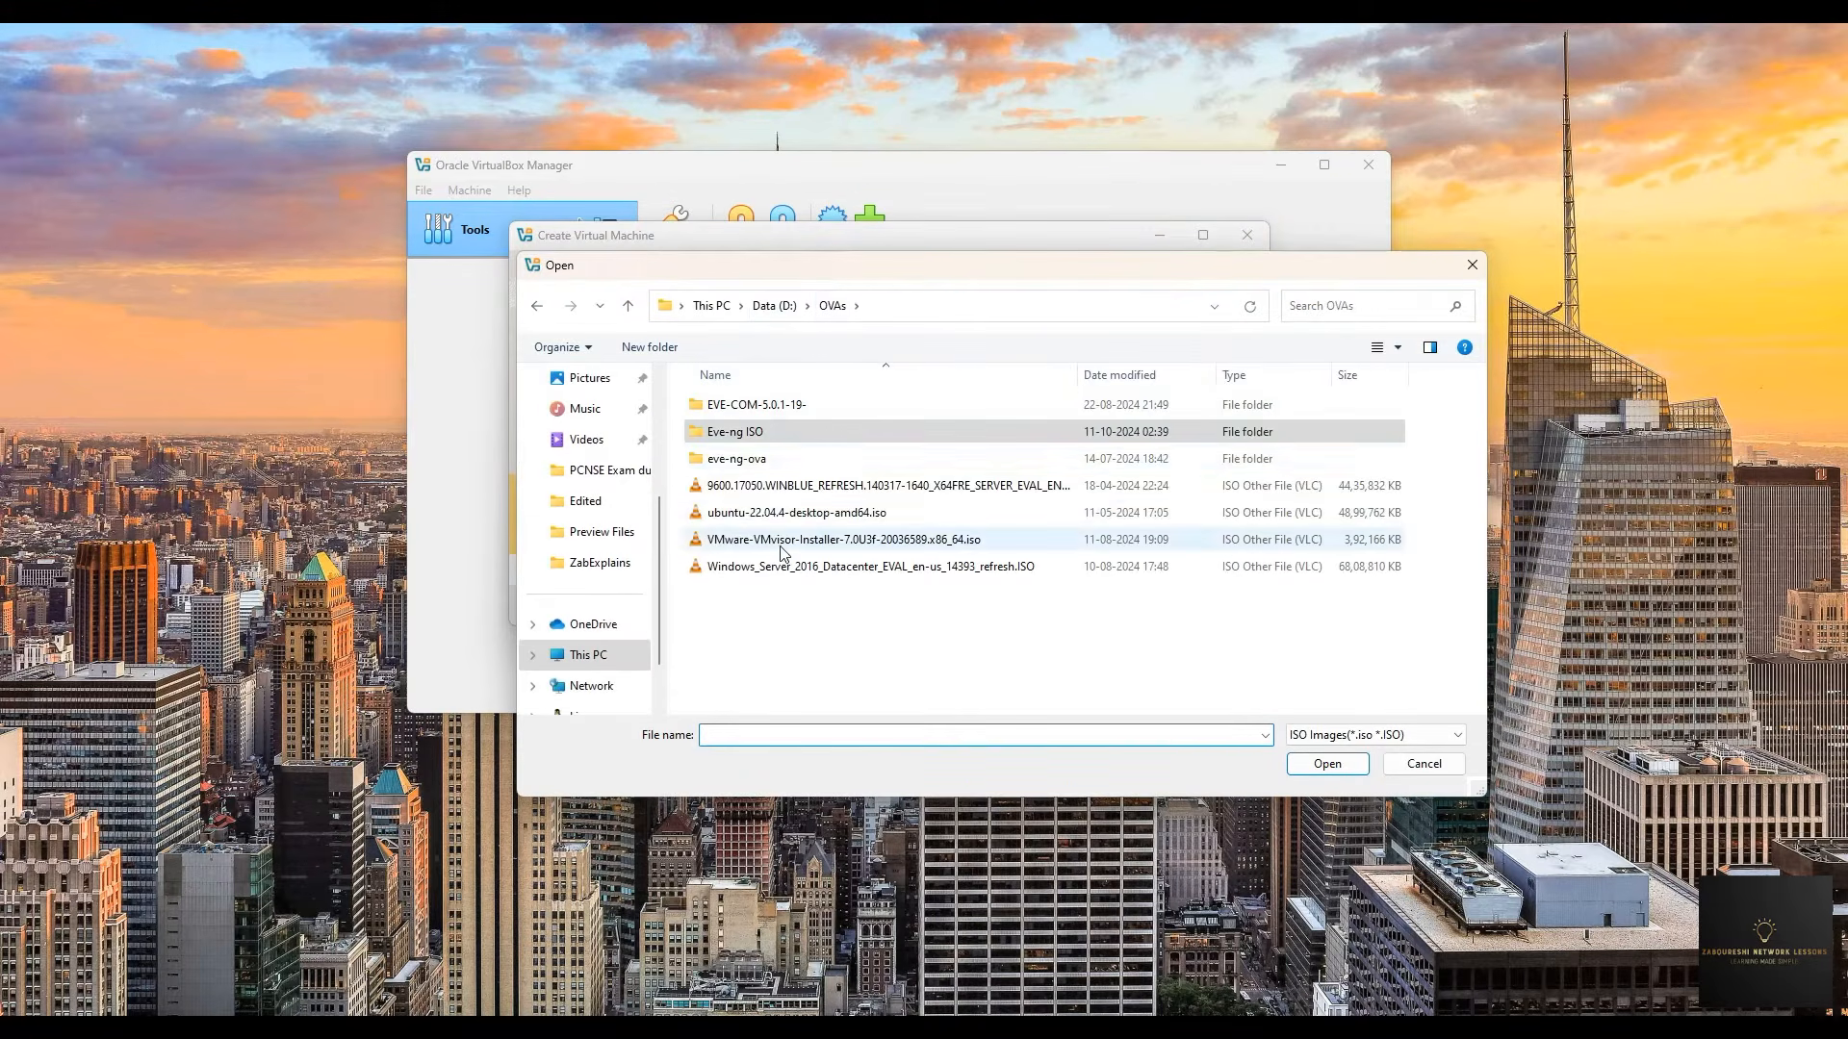
left_click(759, 520)
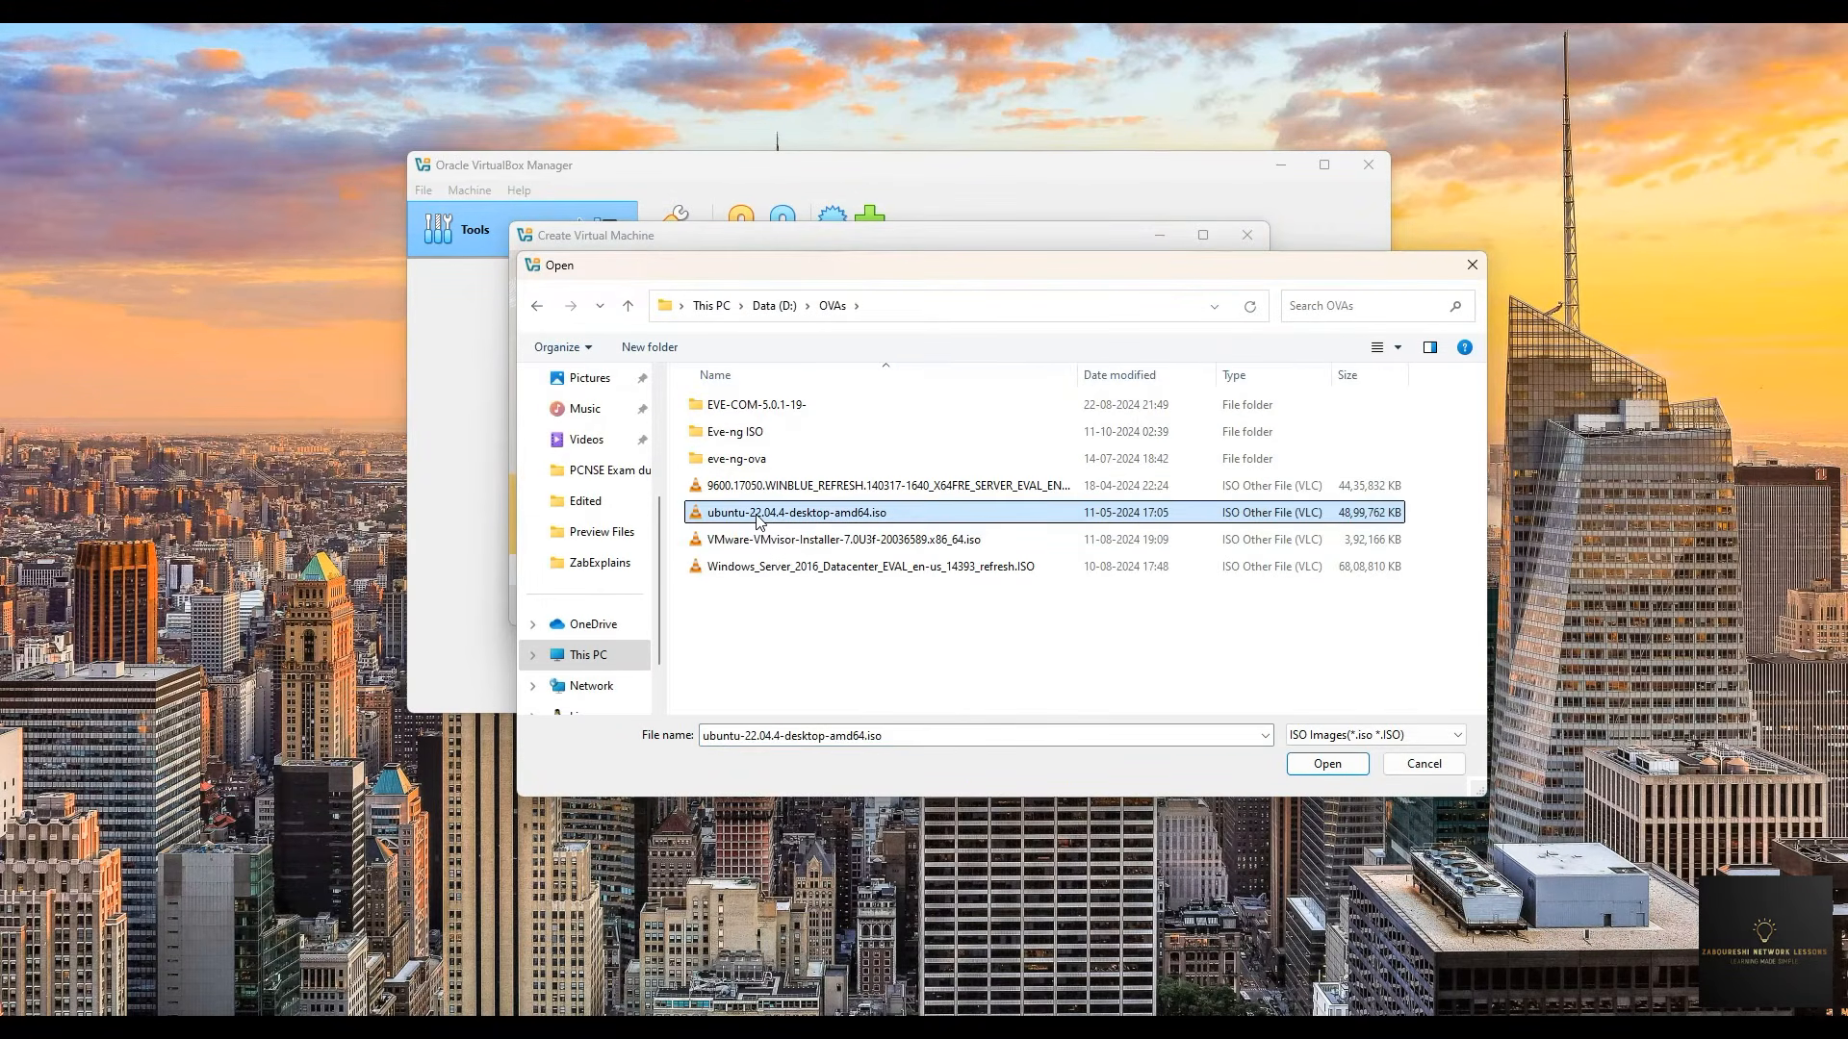
double_click(759, 521)
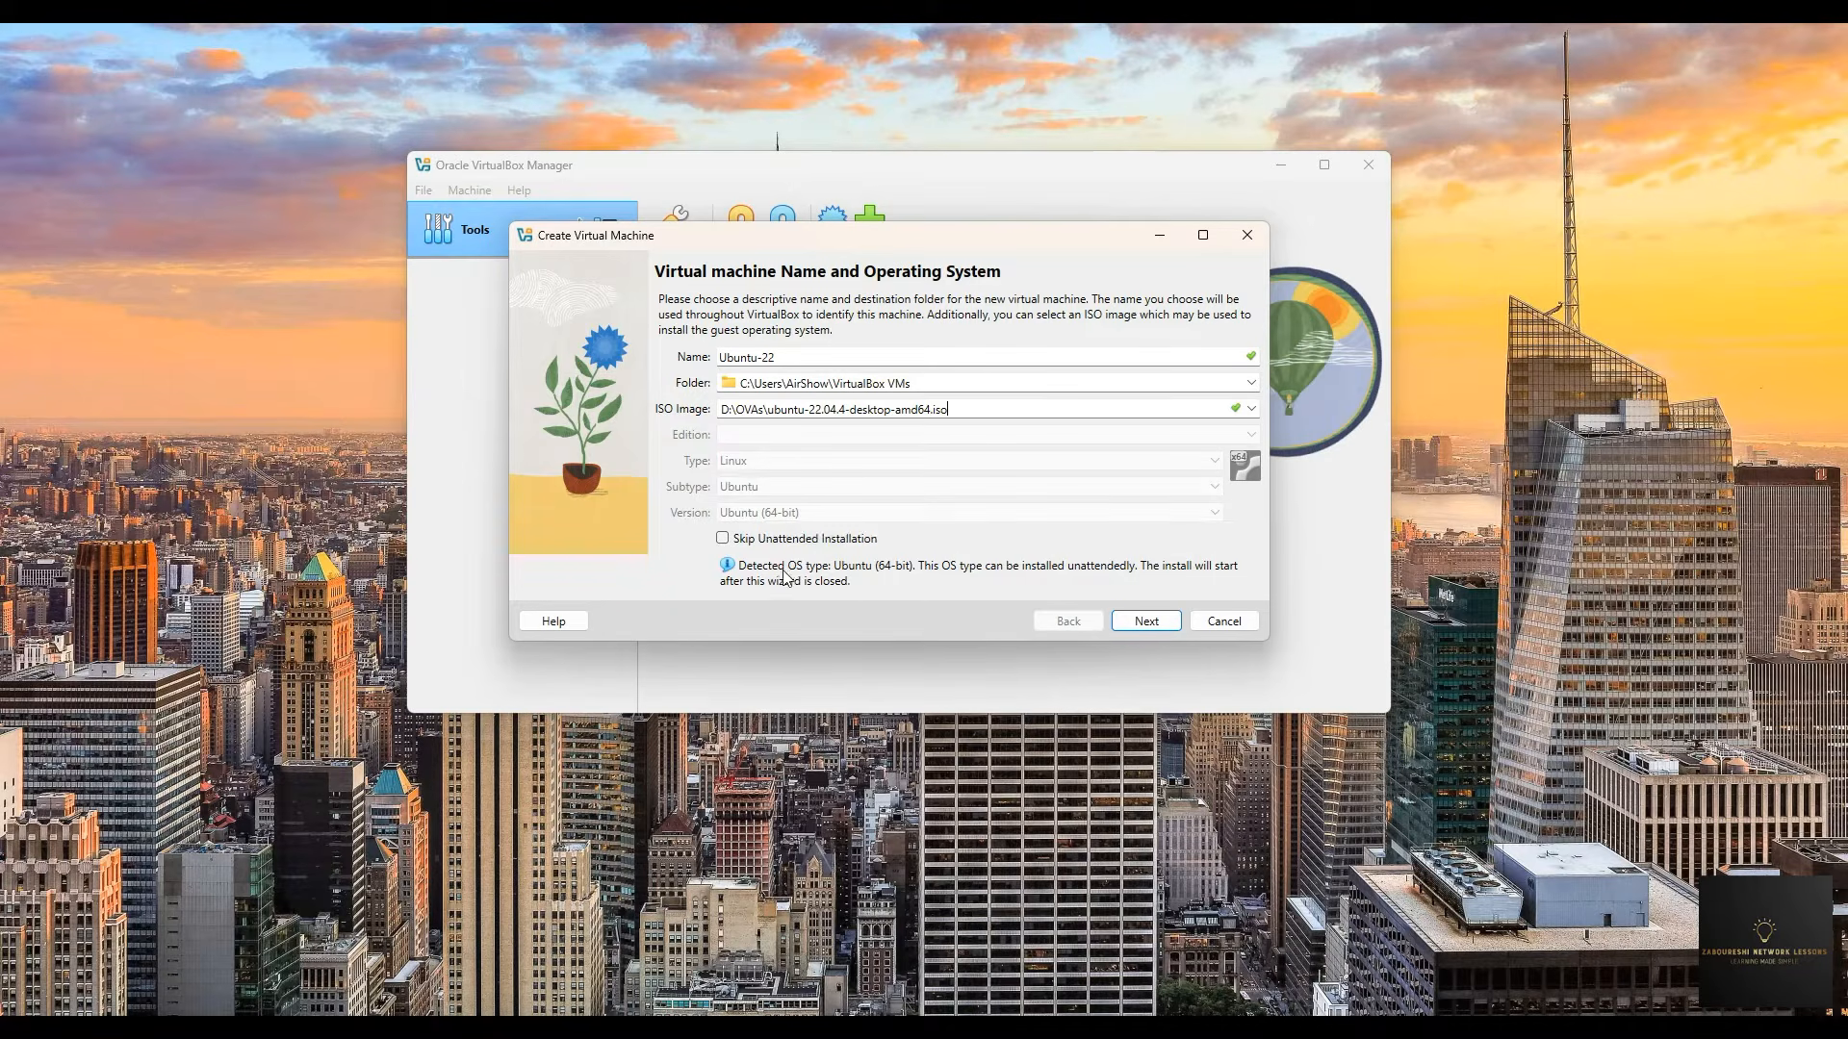
left_click(1150, 624)
left_click(814, 385)
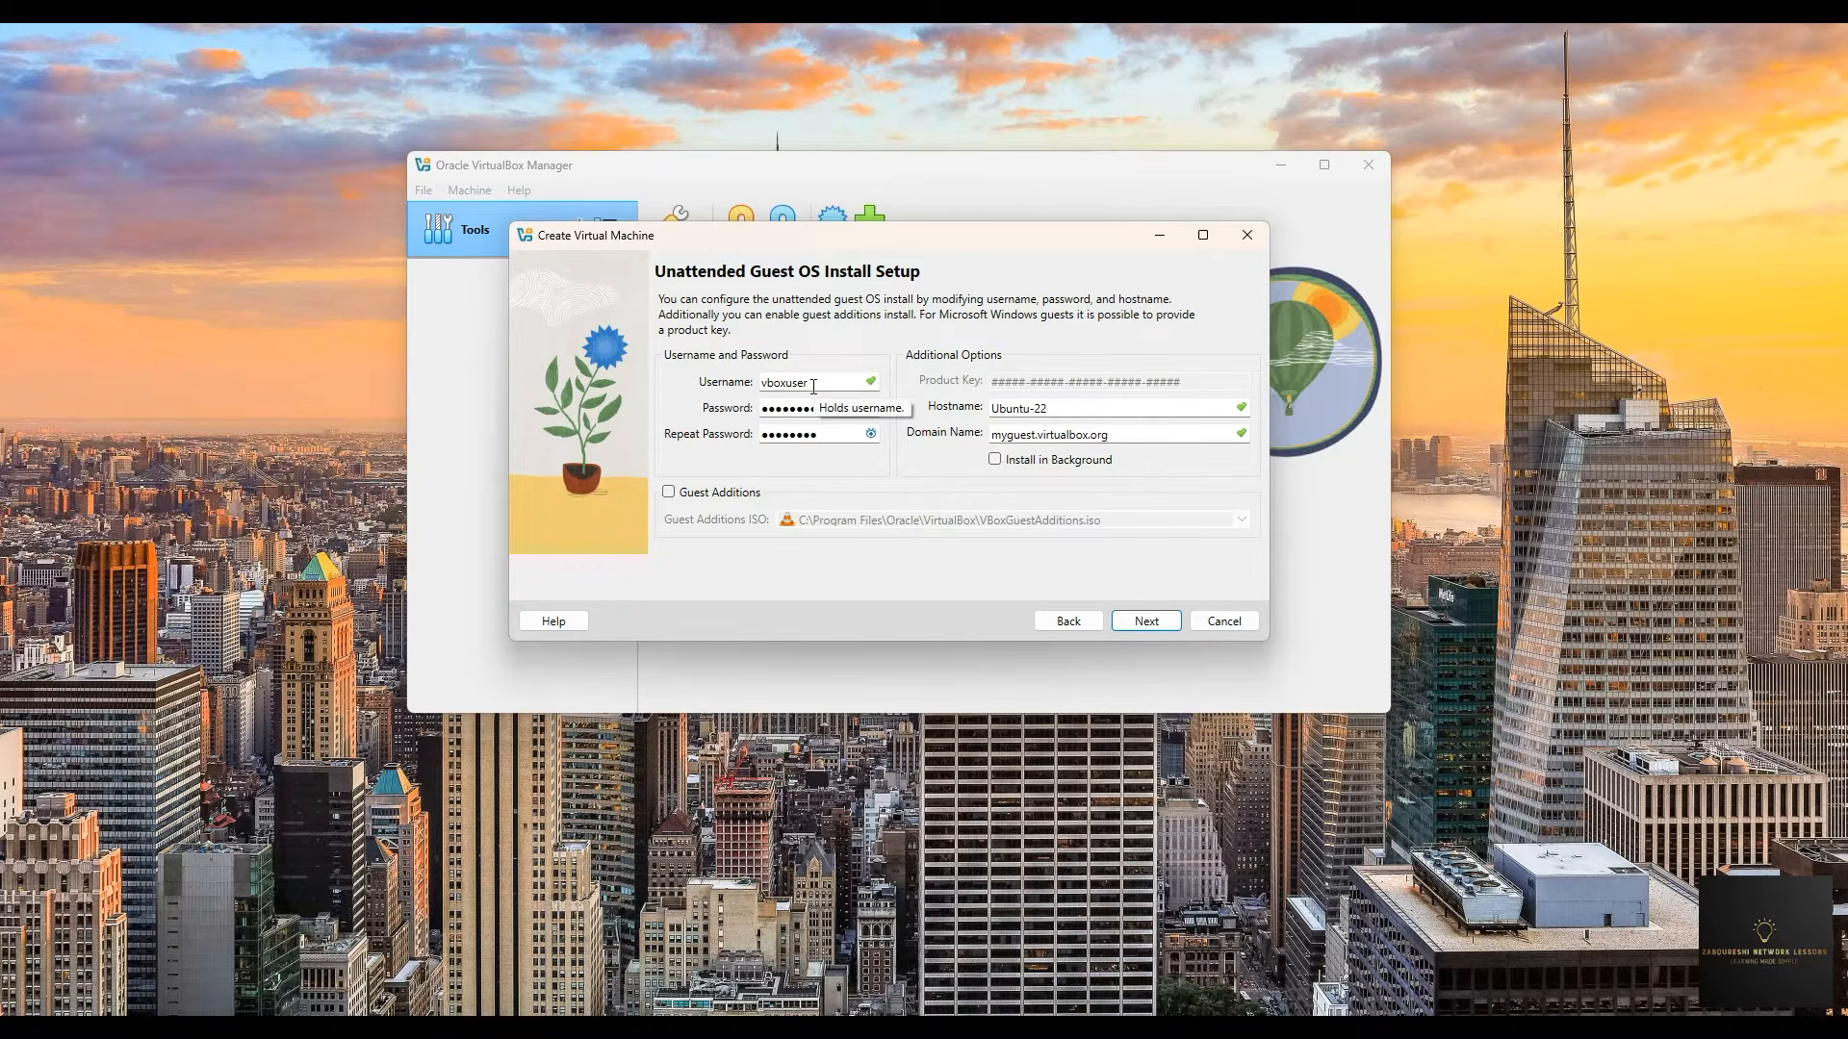
left_click_drag(814, 385, 764, 384)
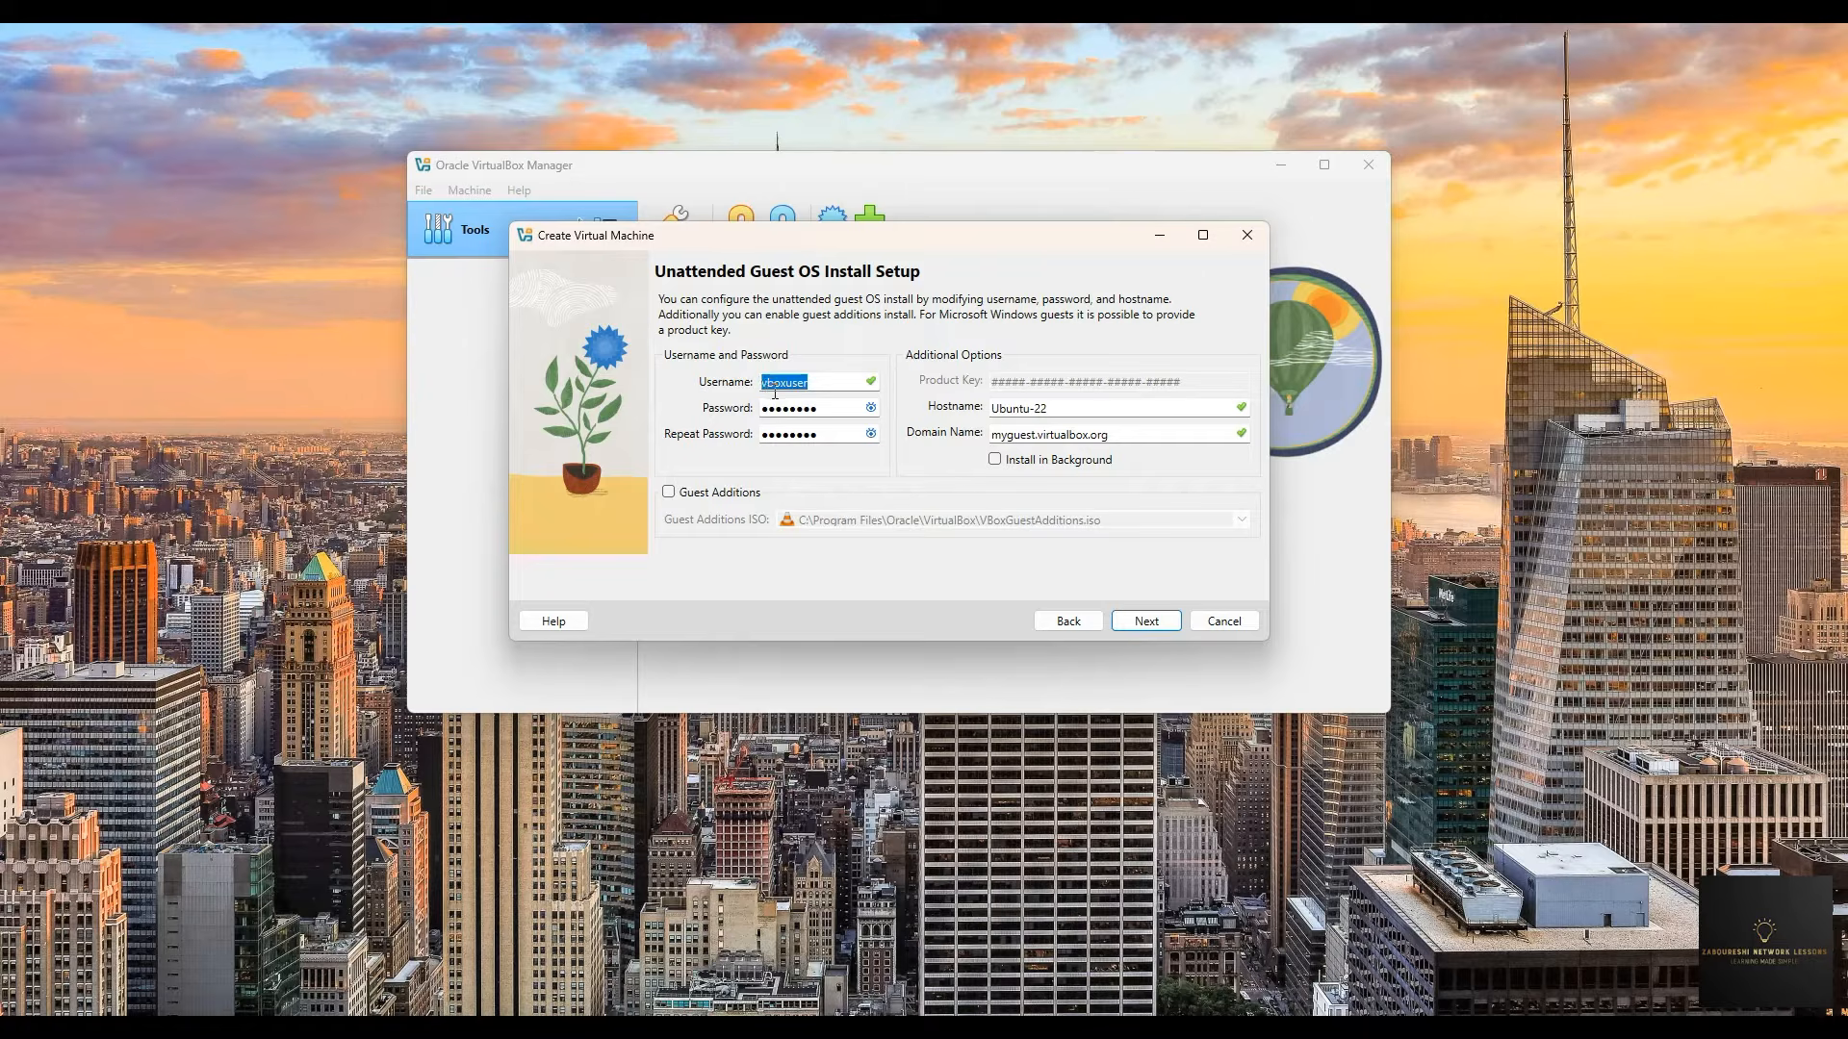
left_click(871, 410)
left_click(873, 412)
left_click(1021, 410)
- Set the new machine's base memory to 4096 MB
left_click(1141, 626)
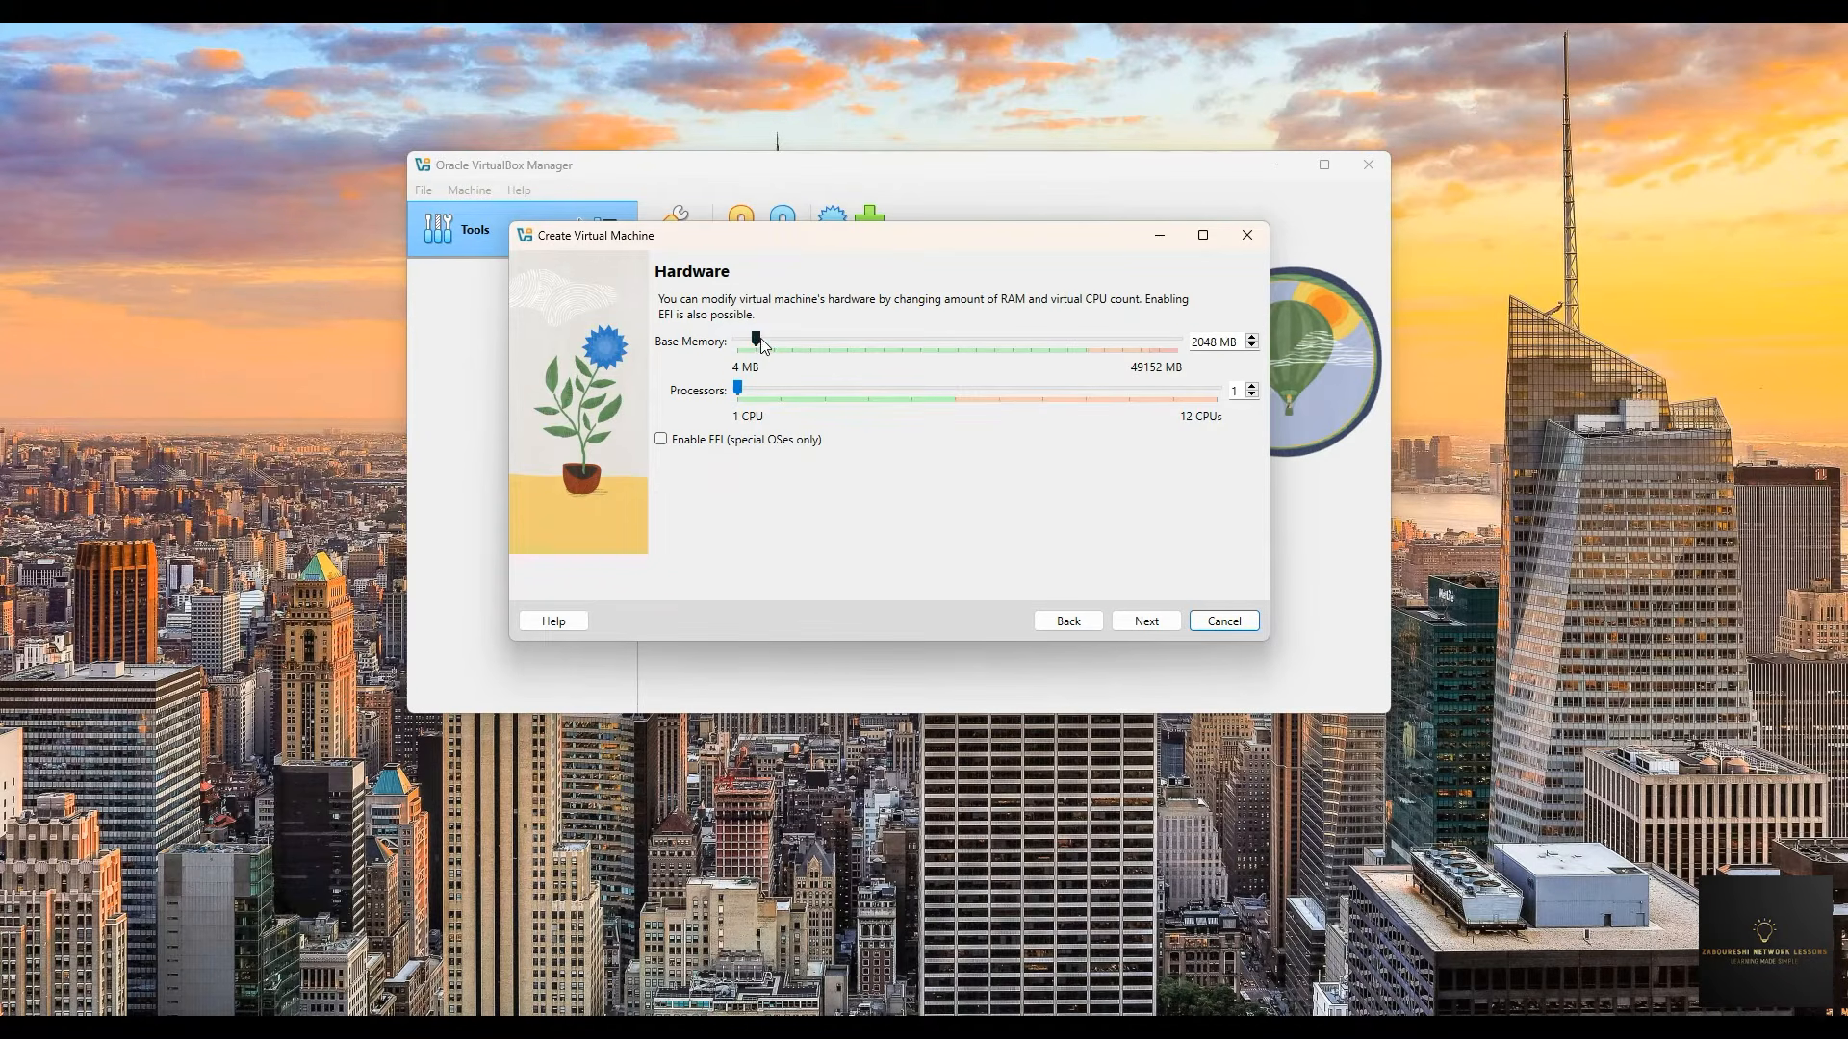
left_click_drag(754, 341, 755, 341)
left_click_drag(768, 340, 774, 339)
- Size the new virtual hard disk to 39.80 GB with pre-allocation left off
left_click(1145, 625)
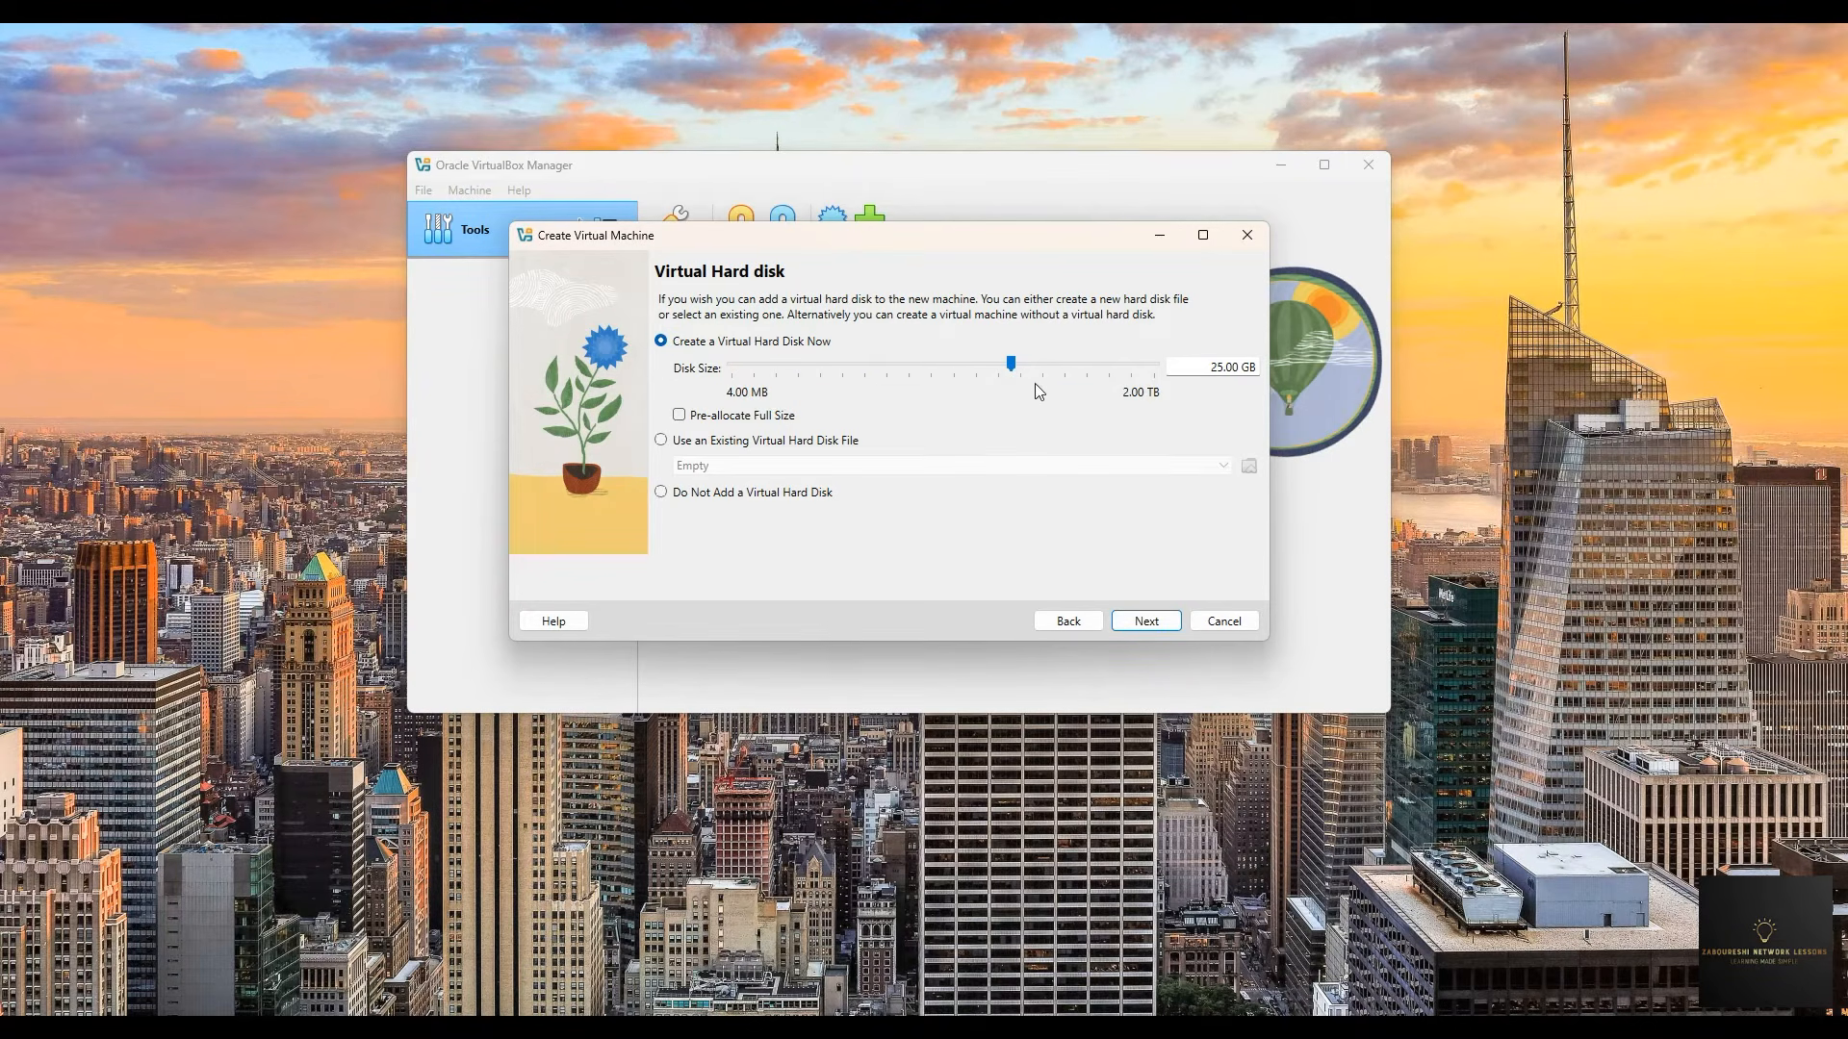
left_click_drag(1013, 371, 1026, 368)
left_click(708, 423)
left_click(765, 421)
- Review the settings summary and create the Ubuntu-22 VM, which boots to the GRUB menu
left_click(1177, 626)
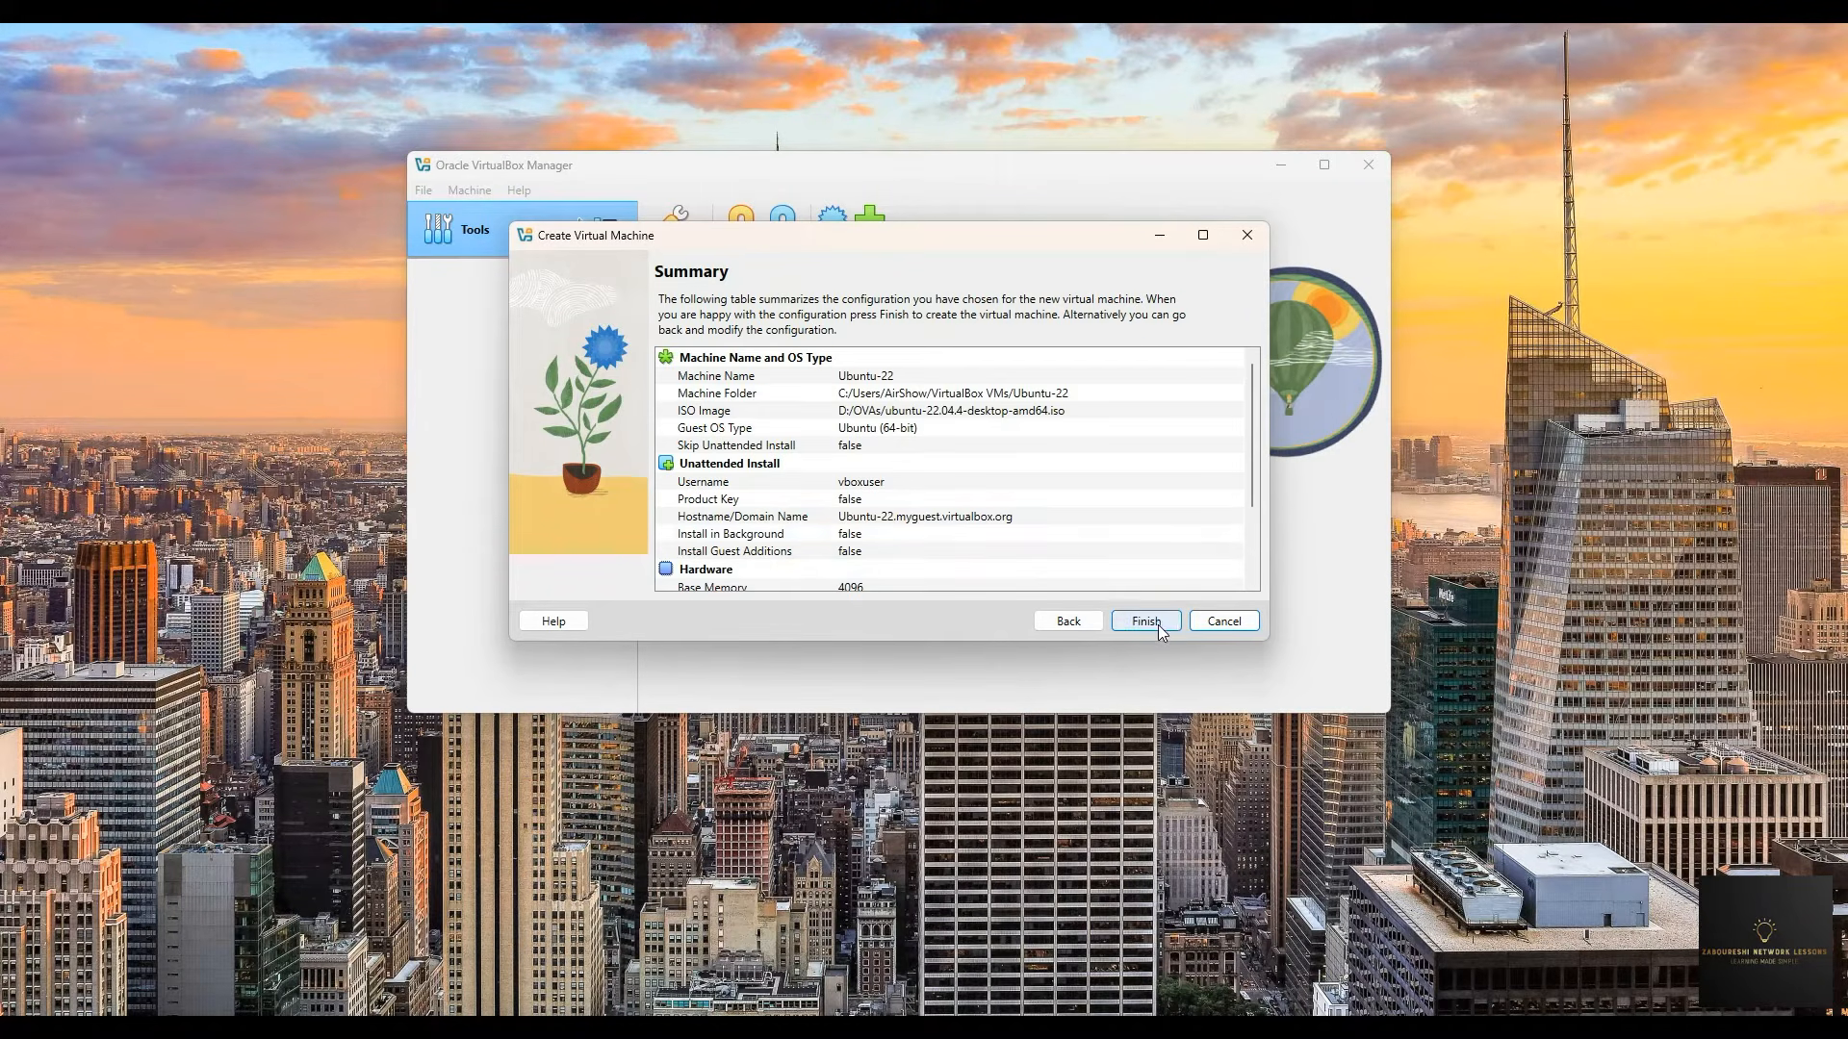
scroll(931, 460, "down", 2)
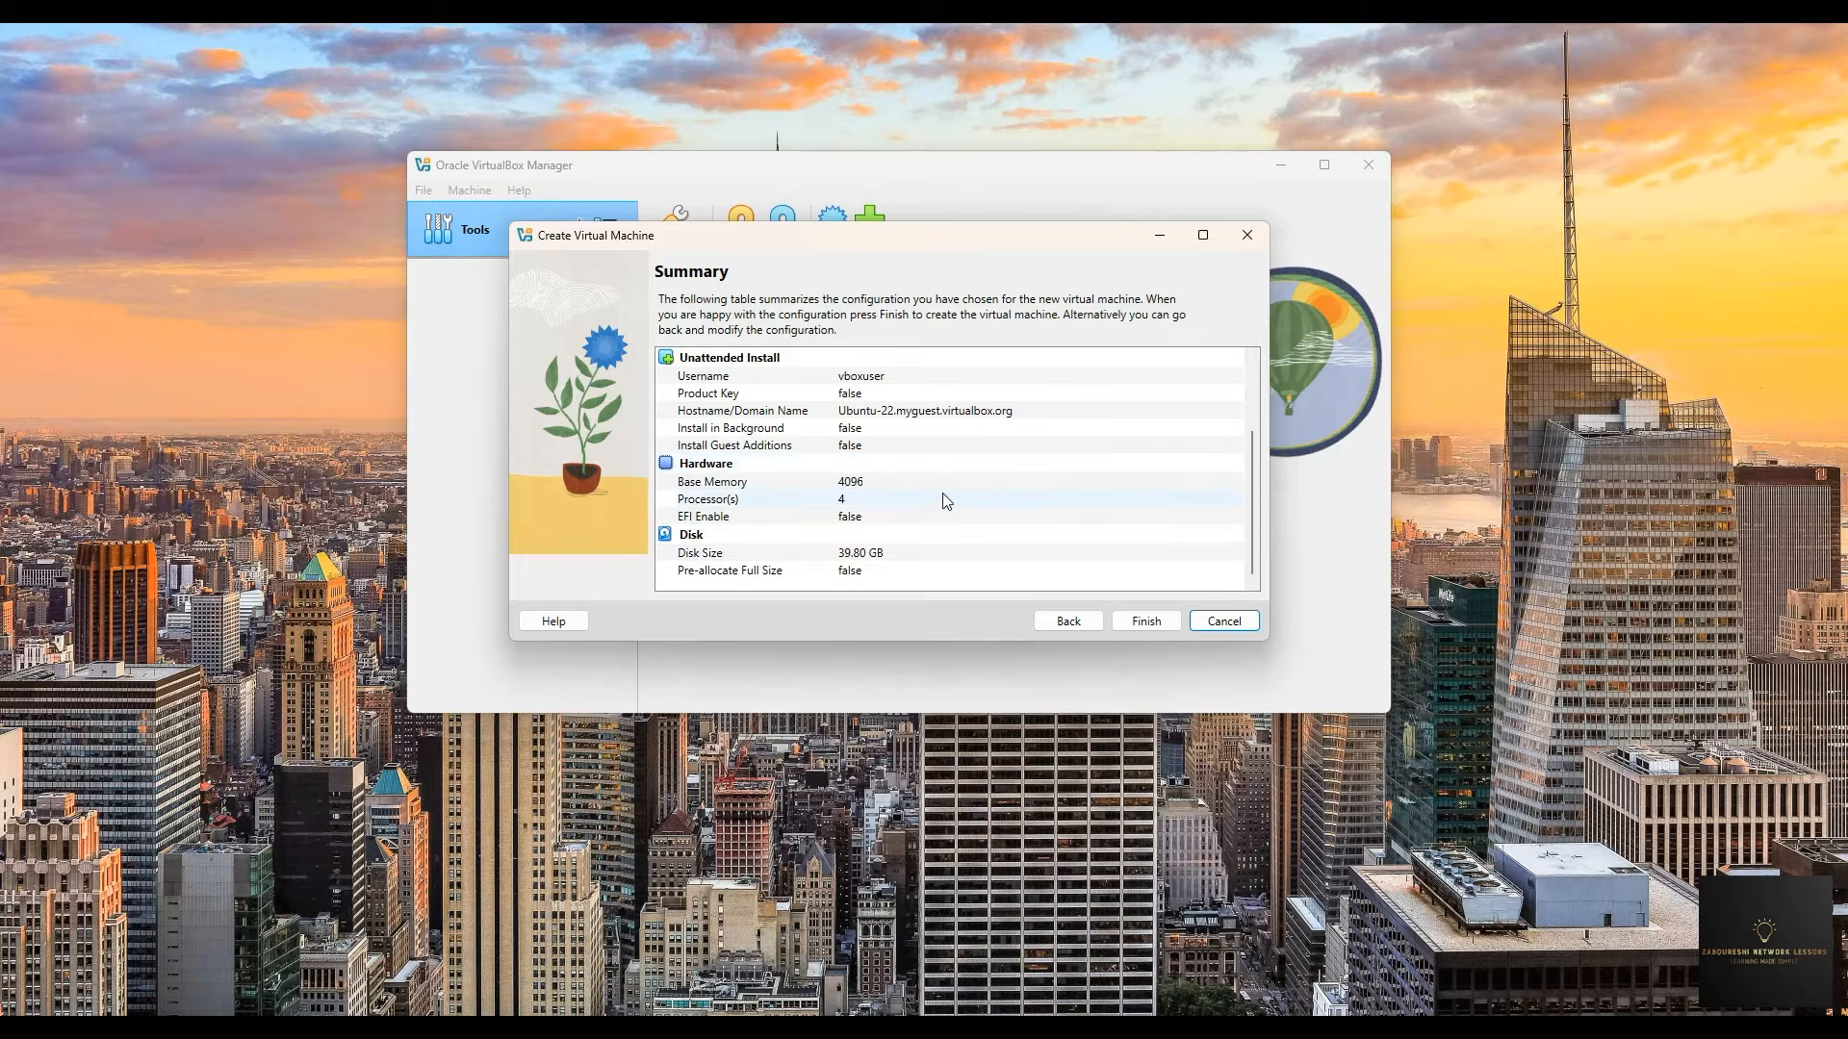
scroll(941, 500, "up", 2)
left_click(1146, 622)
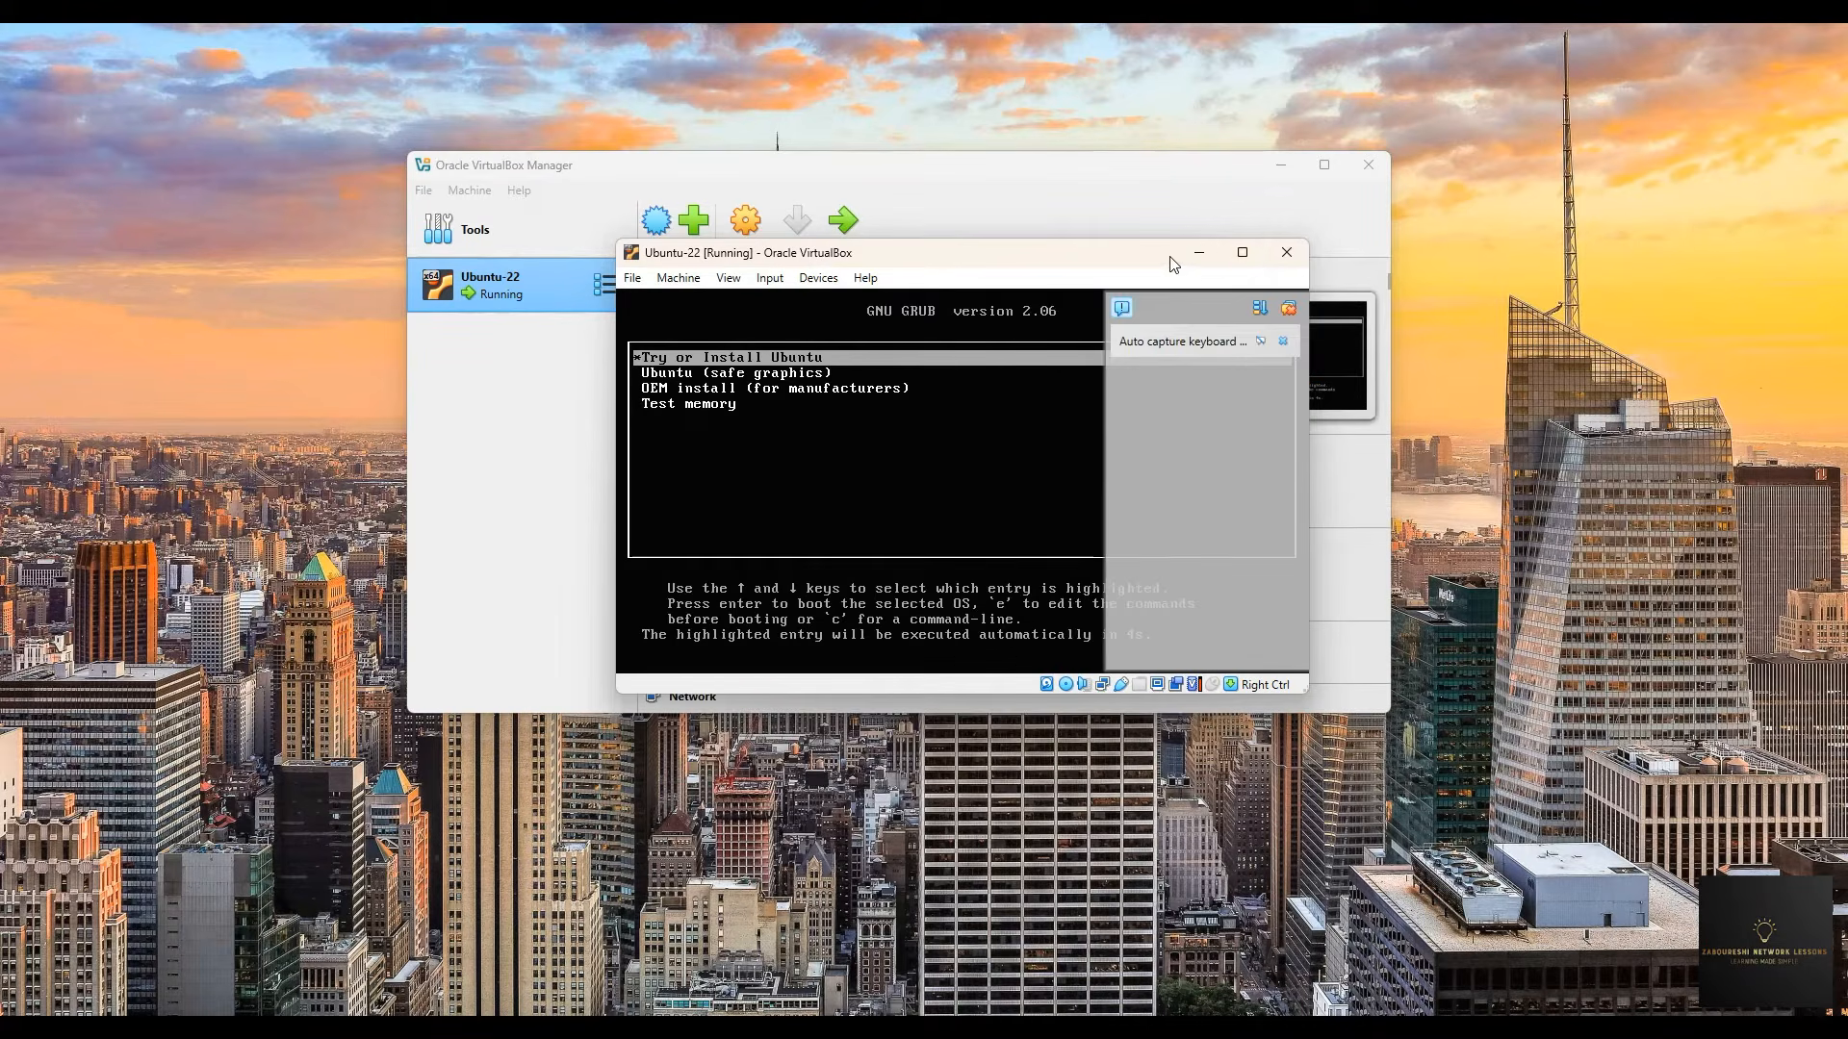
- Maximize the Ubuntu-22 VM window and boot the Try or Install Ubuntu entry from the GRUB menu
left_click(1242, 252)
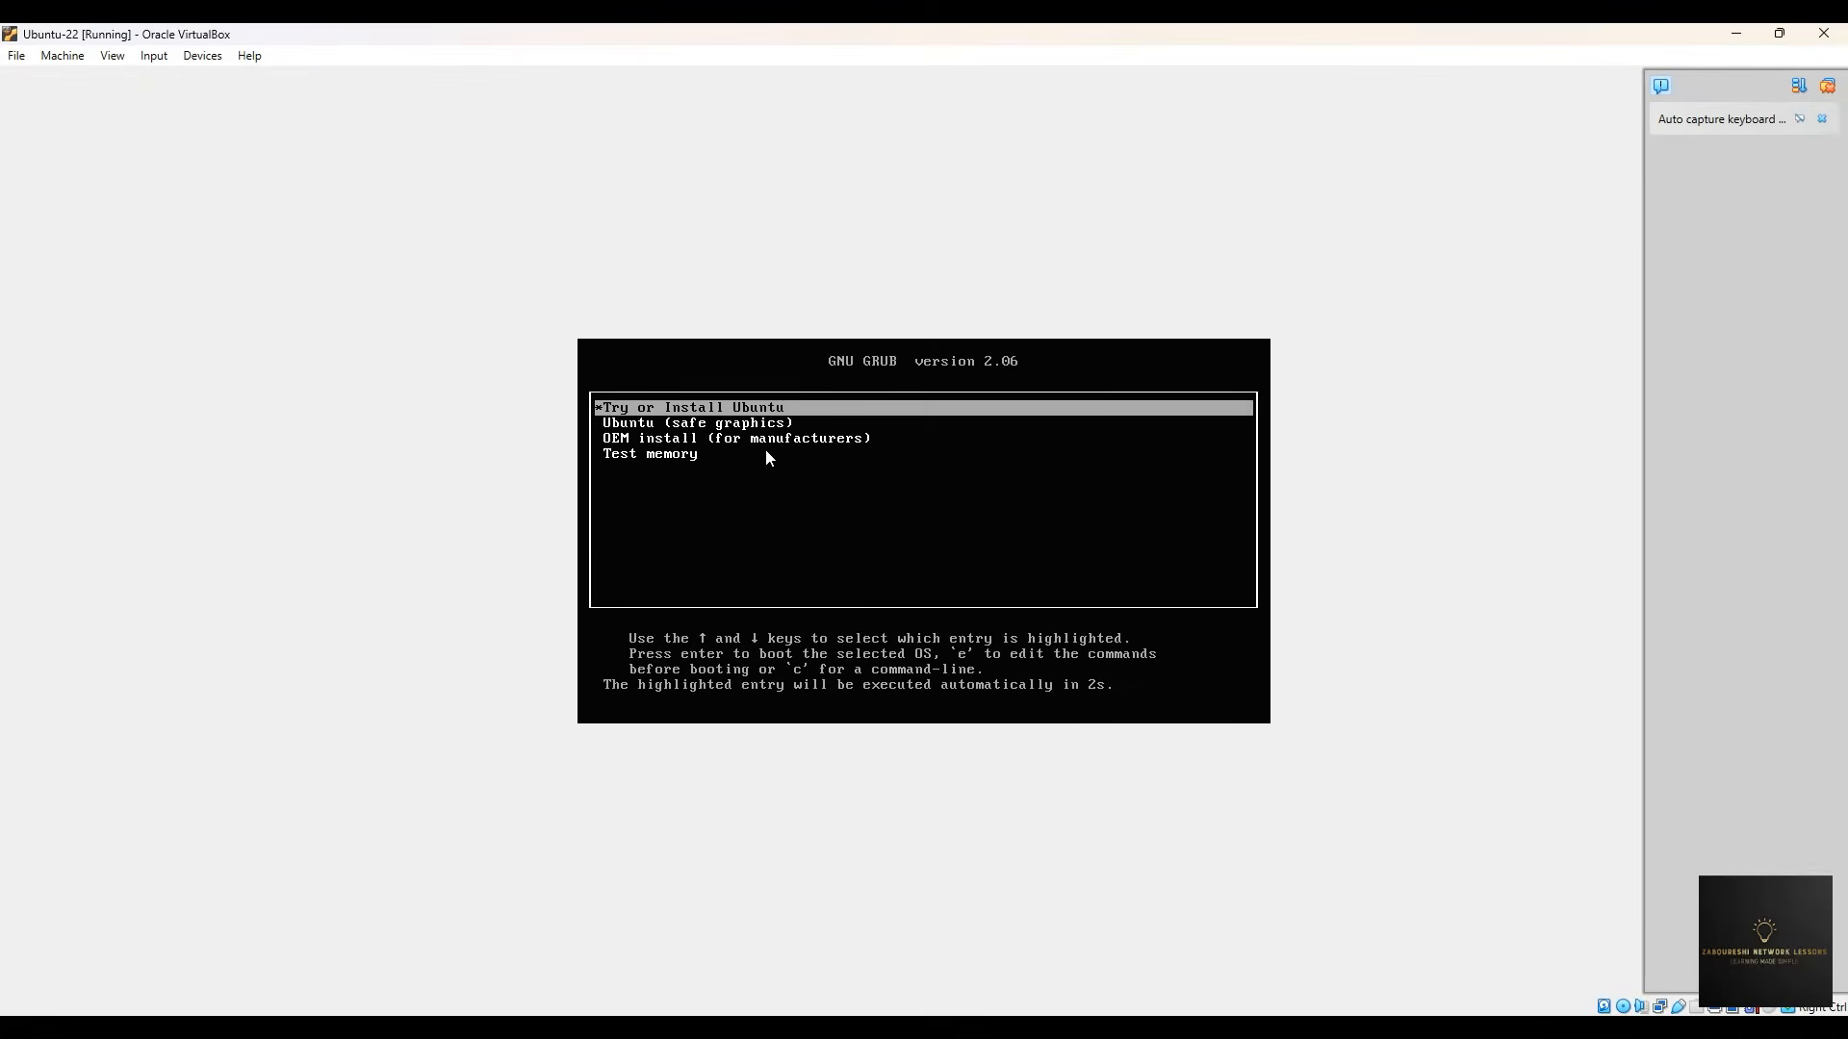
key("Down")
key("Down")
key("Up")
key("Up")
key("Down")
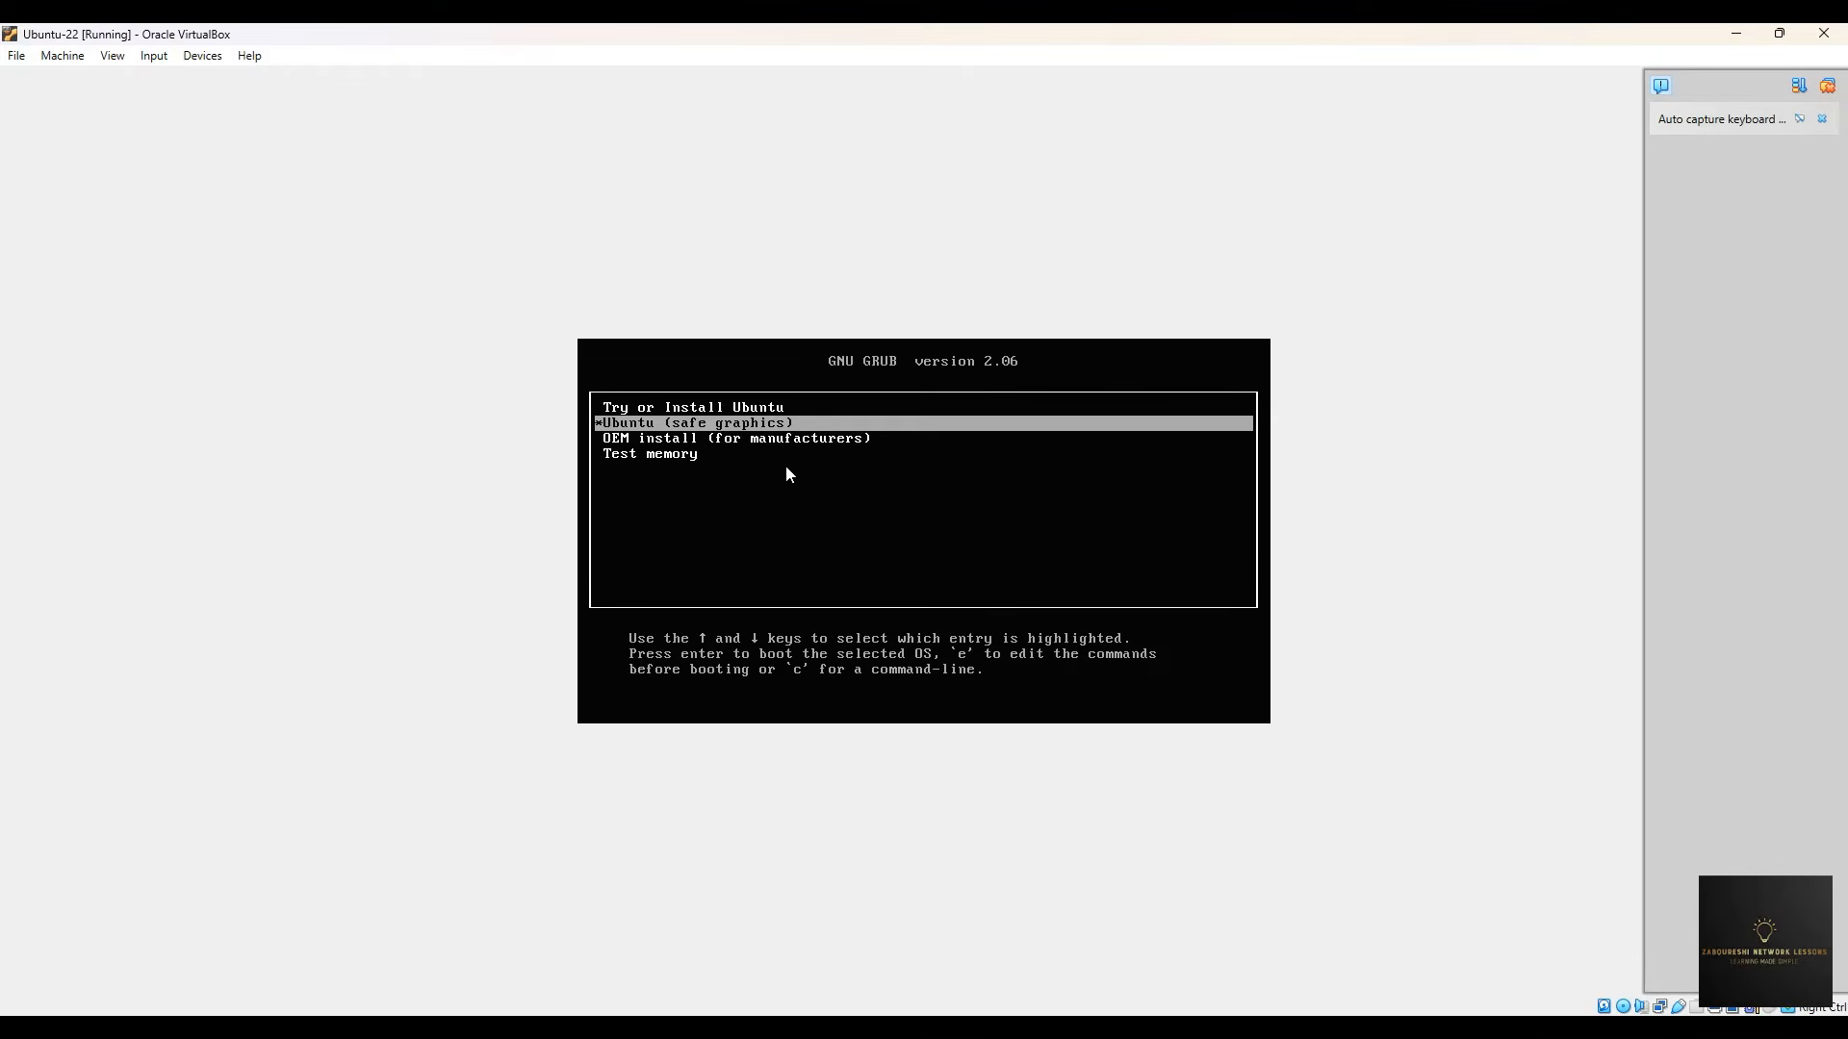
key("Down")
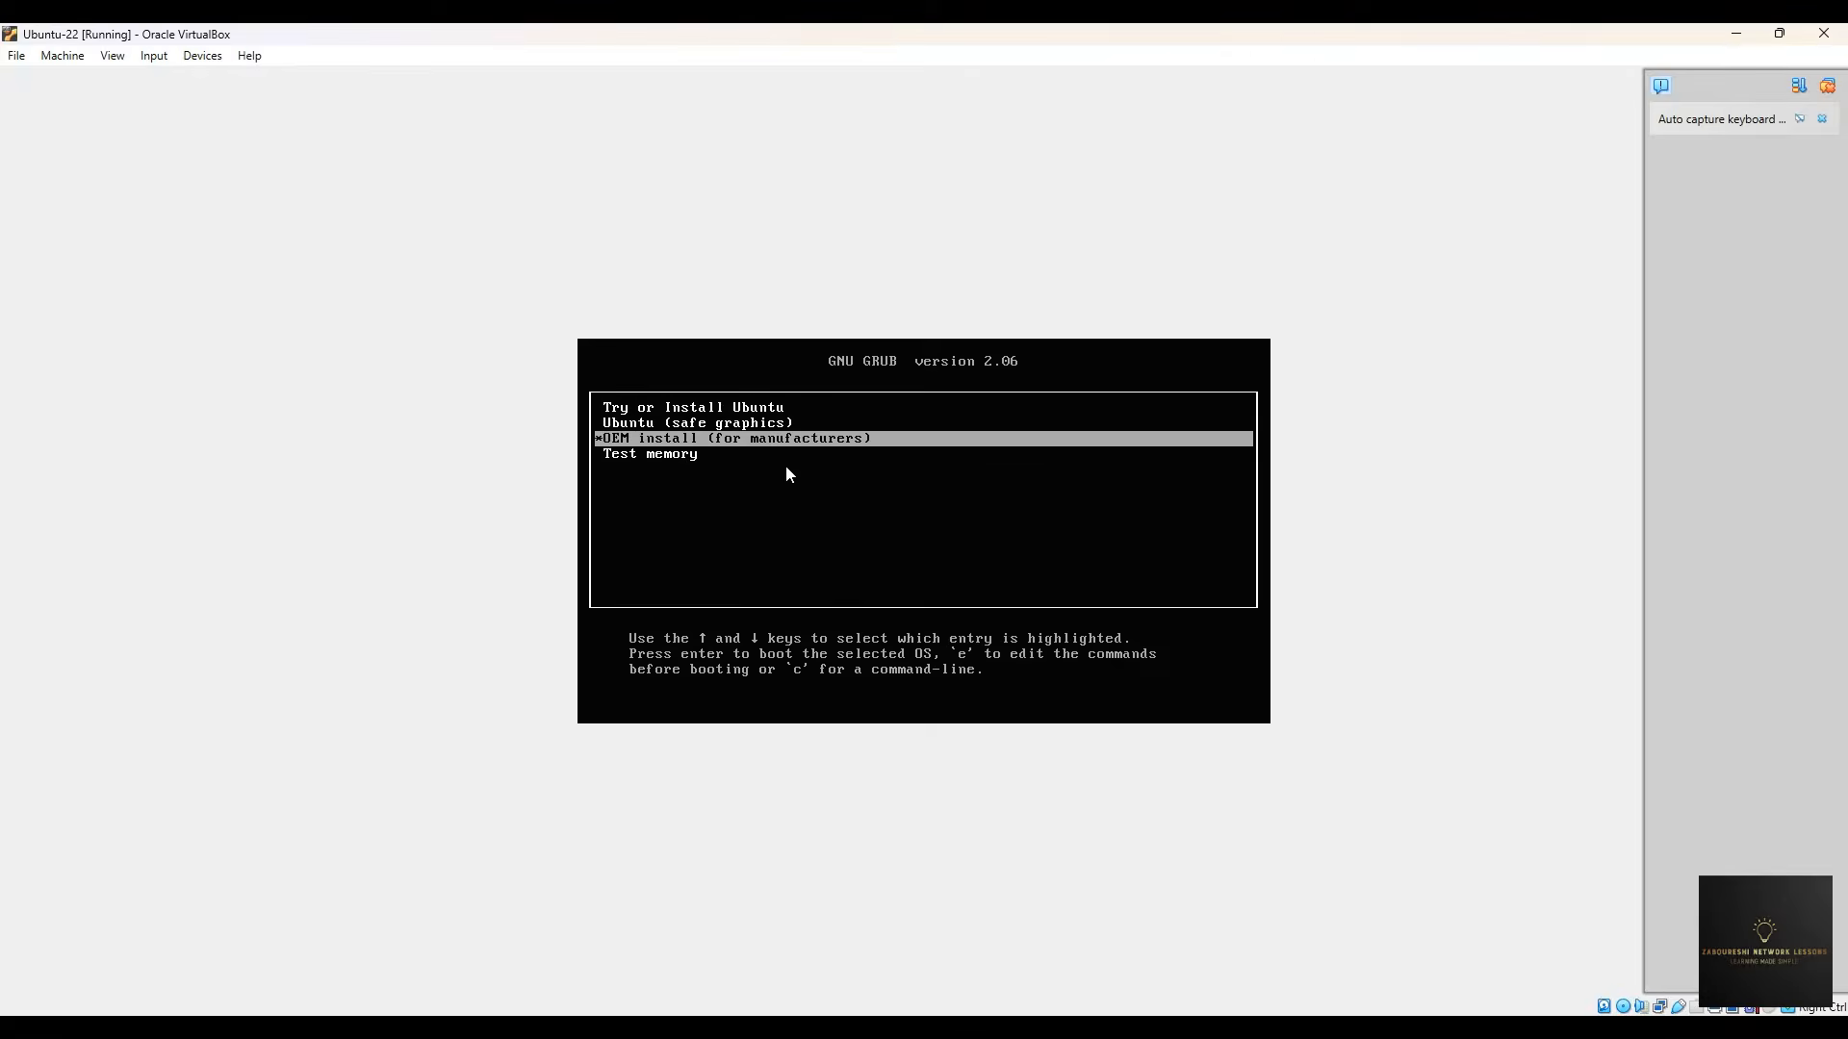
key("Up")
key("Up")
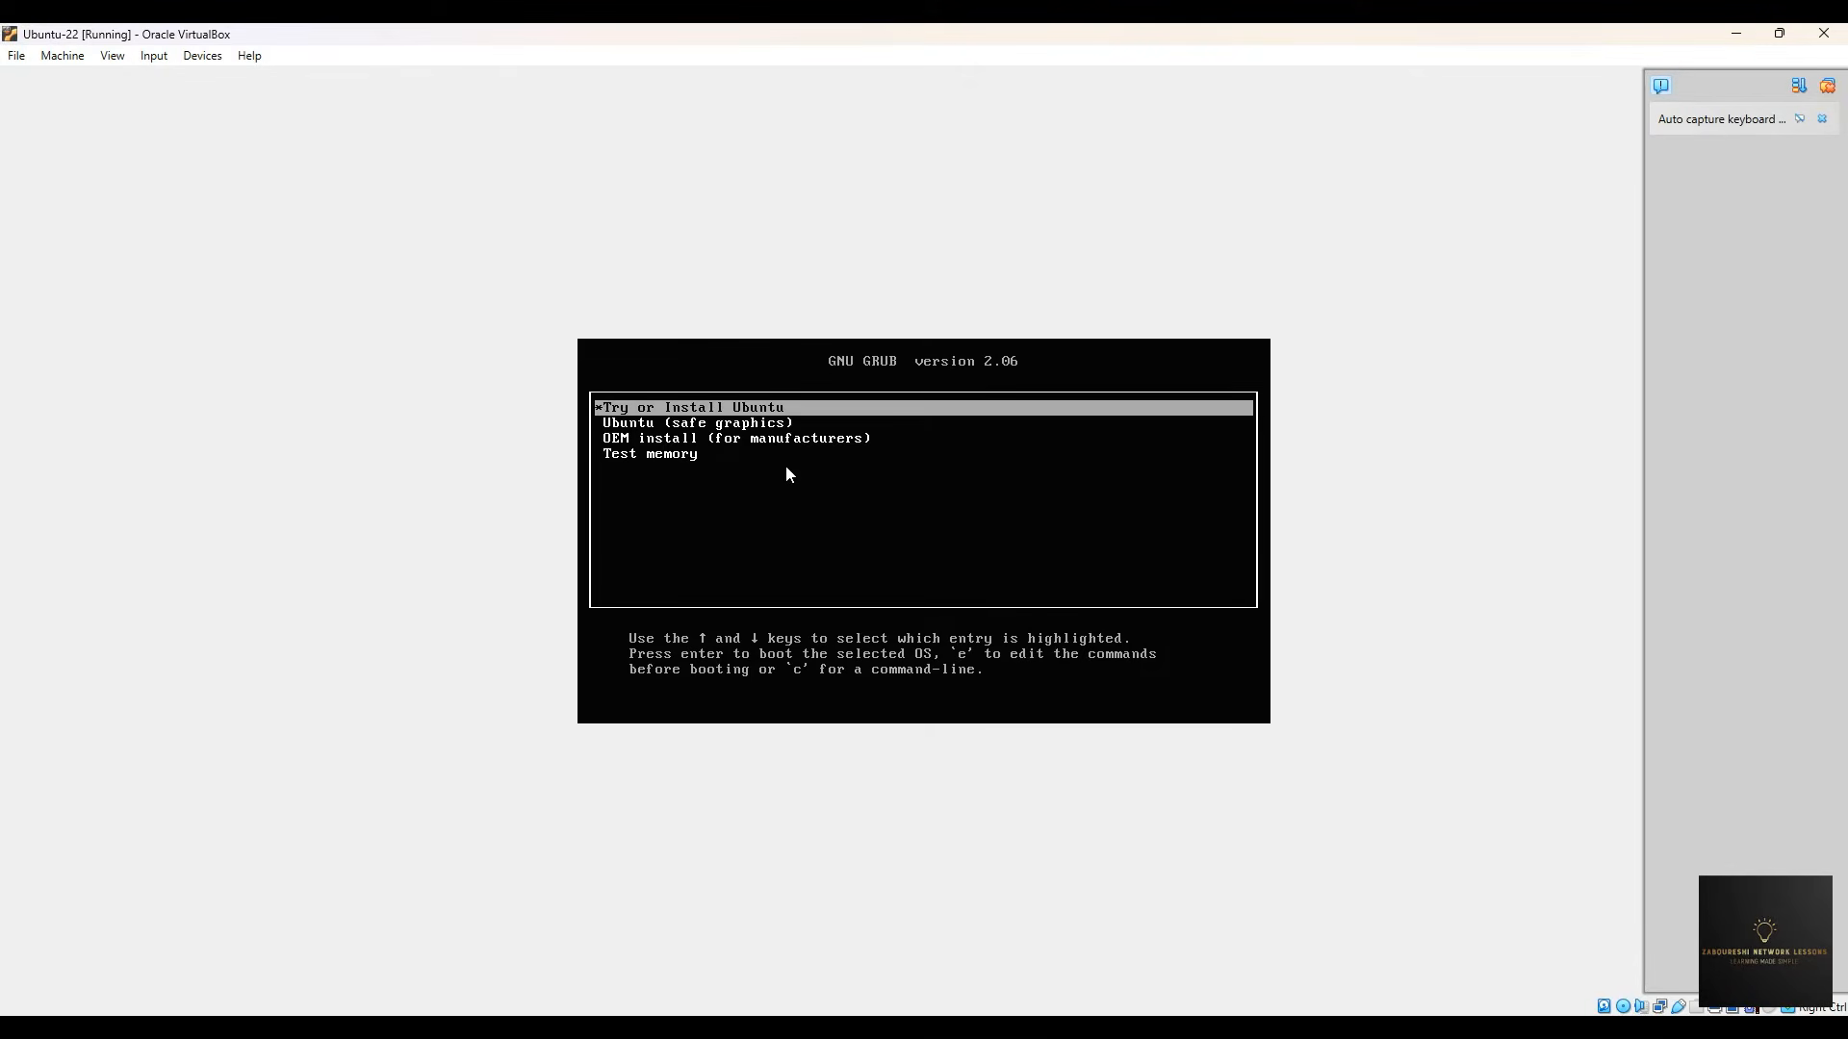
key("Return")
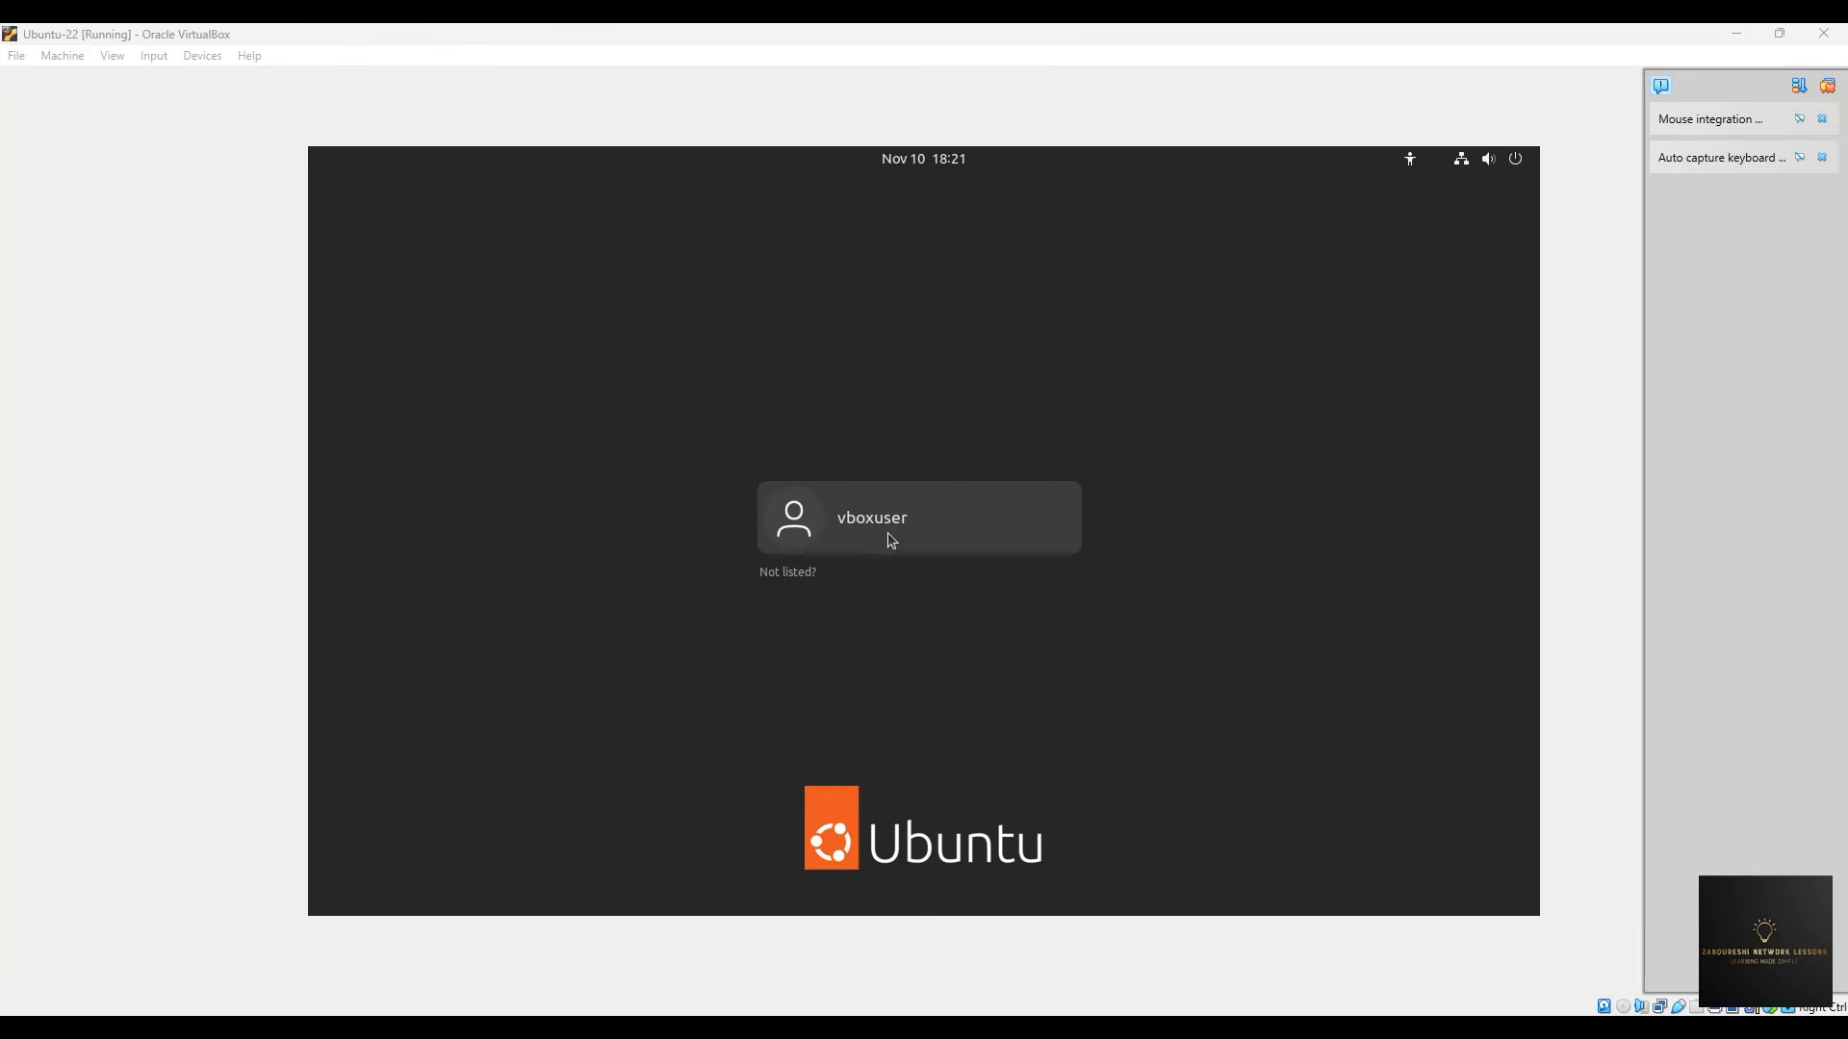
- Sign in to the Ubuntu guest with the user account's password, re-entering it after the first attempt fails
left_click(855, 531)
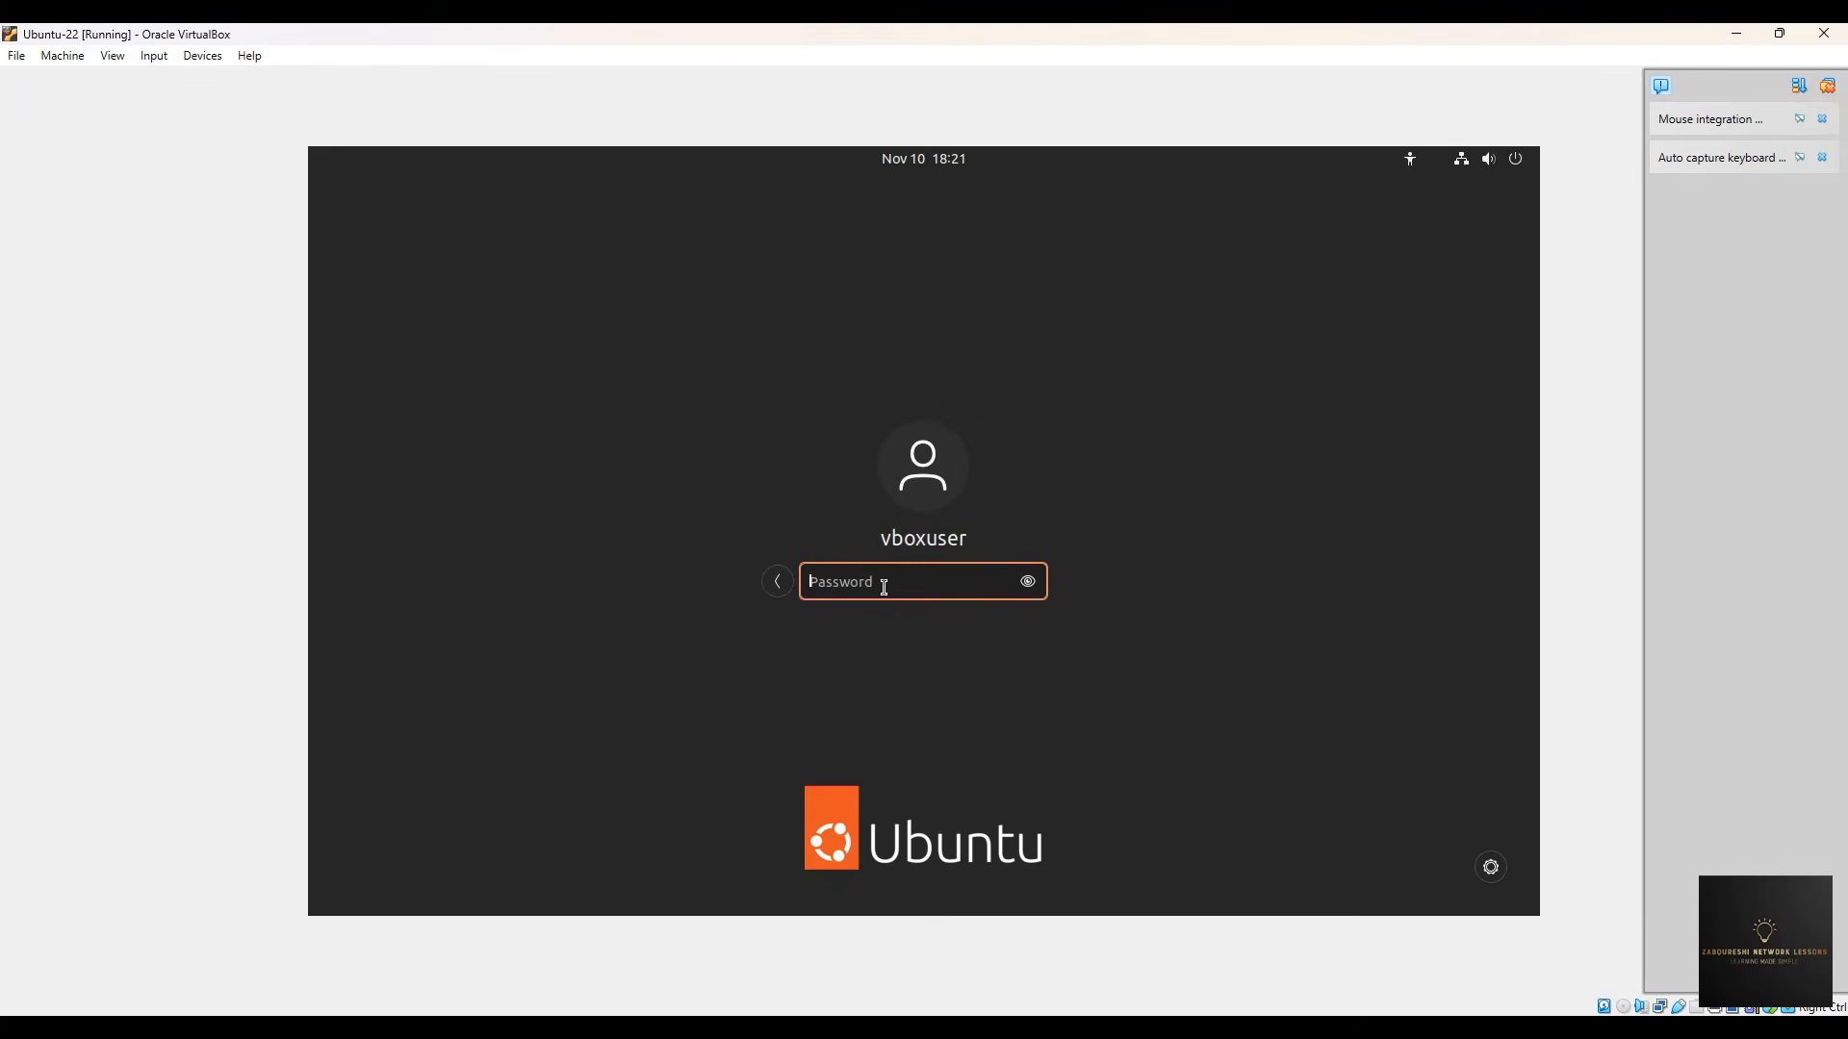
type("changeme")
key("Return")
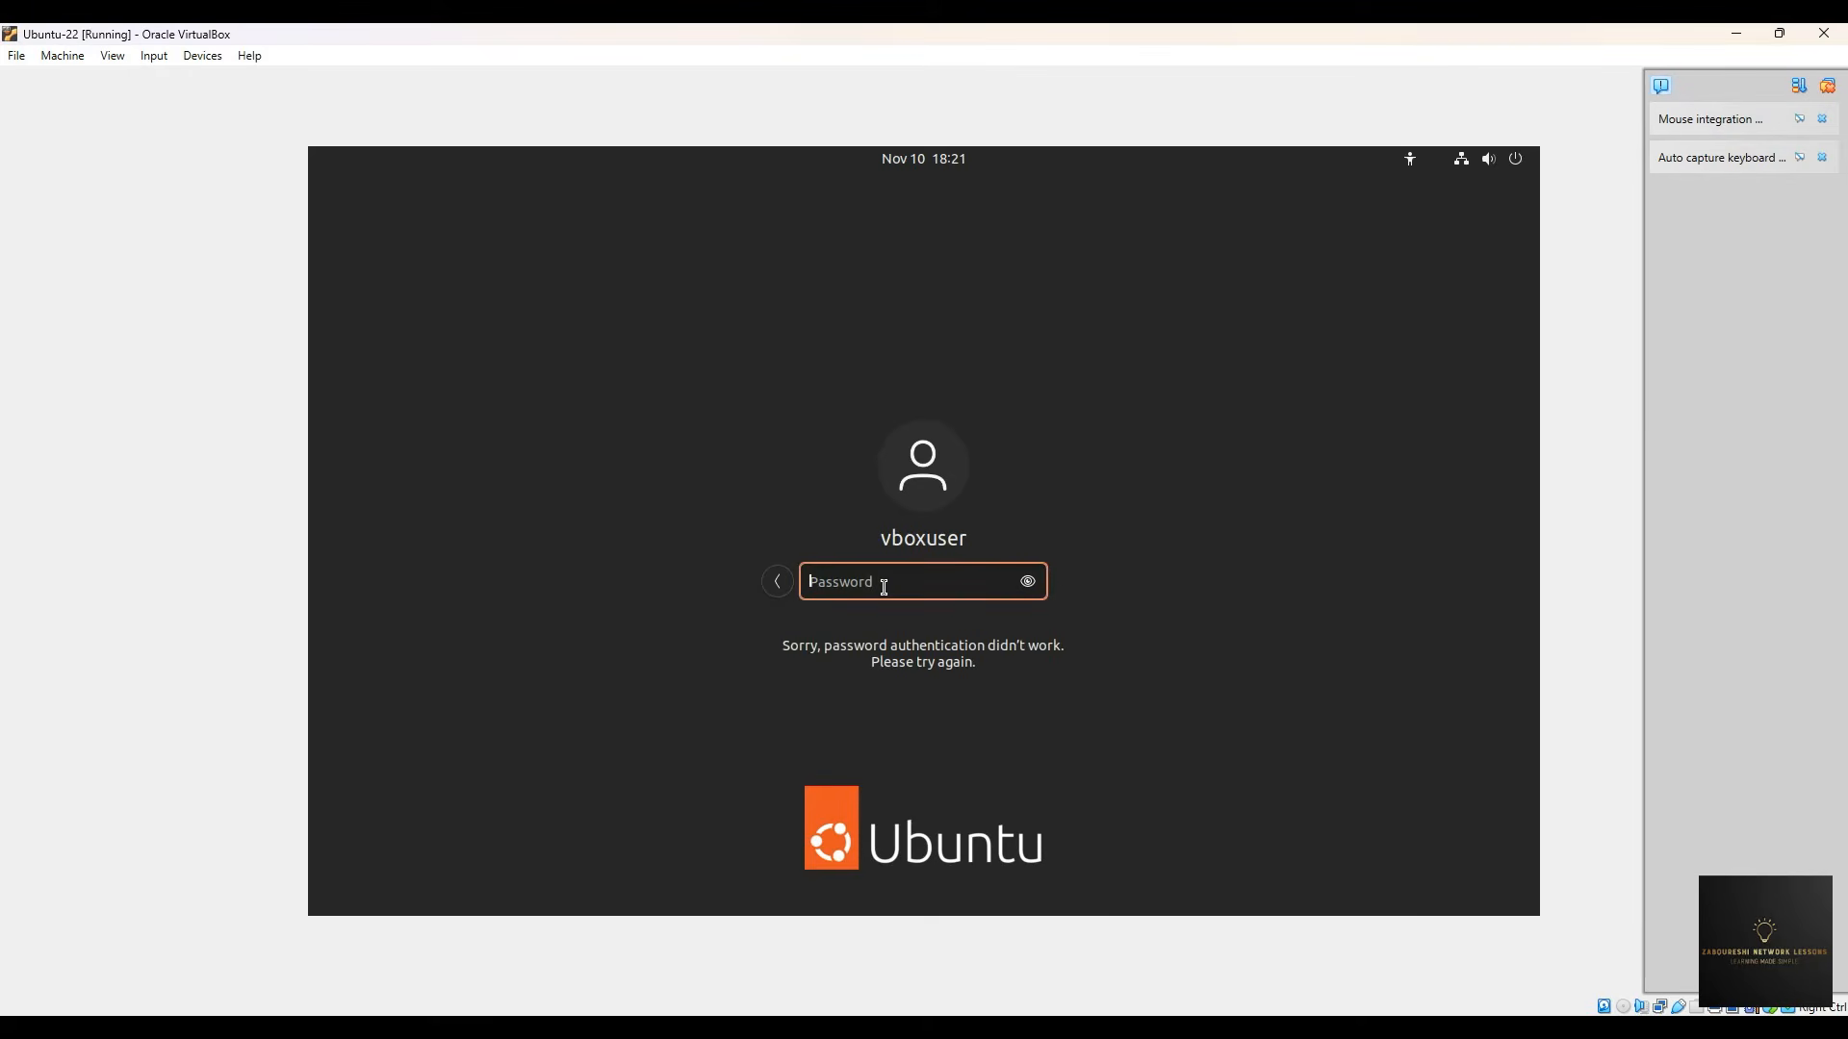
type("changeme")
key("Return")
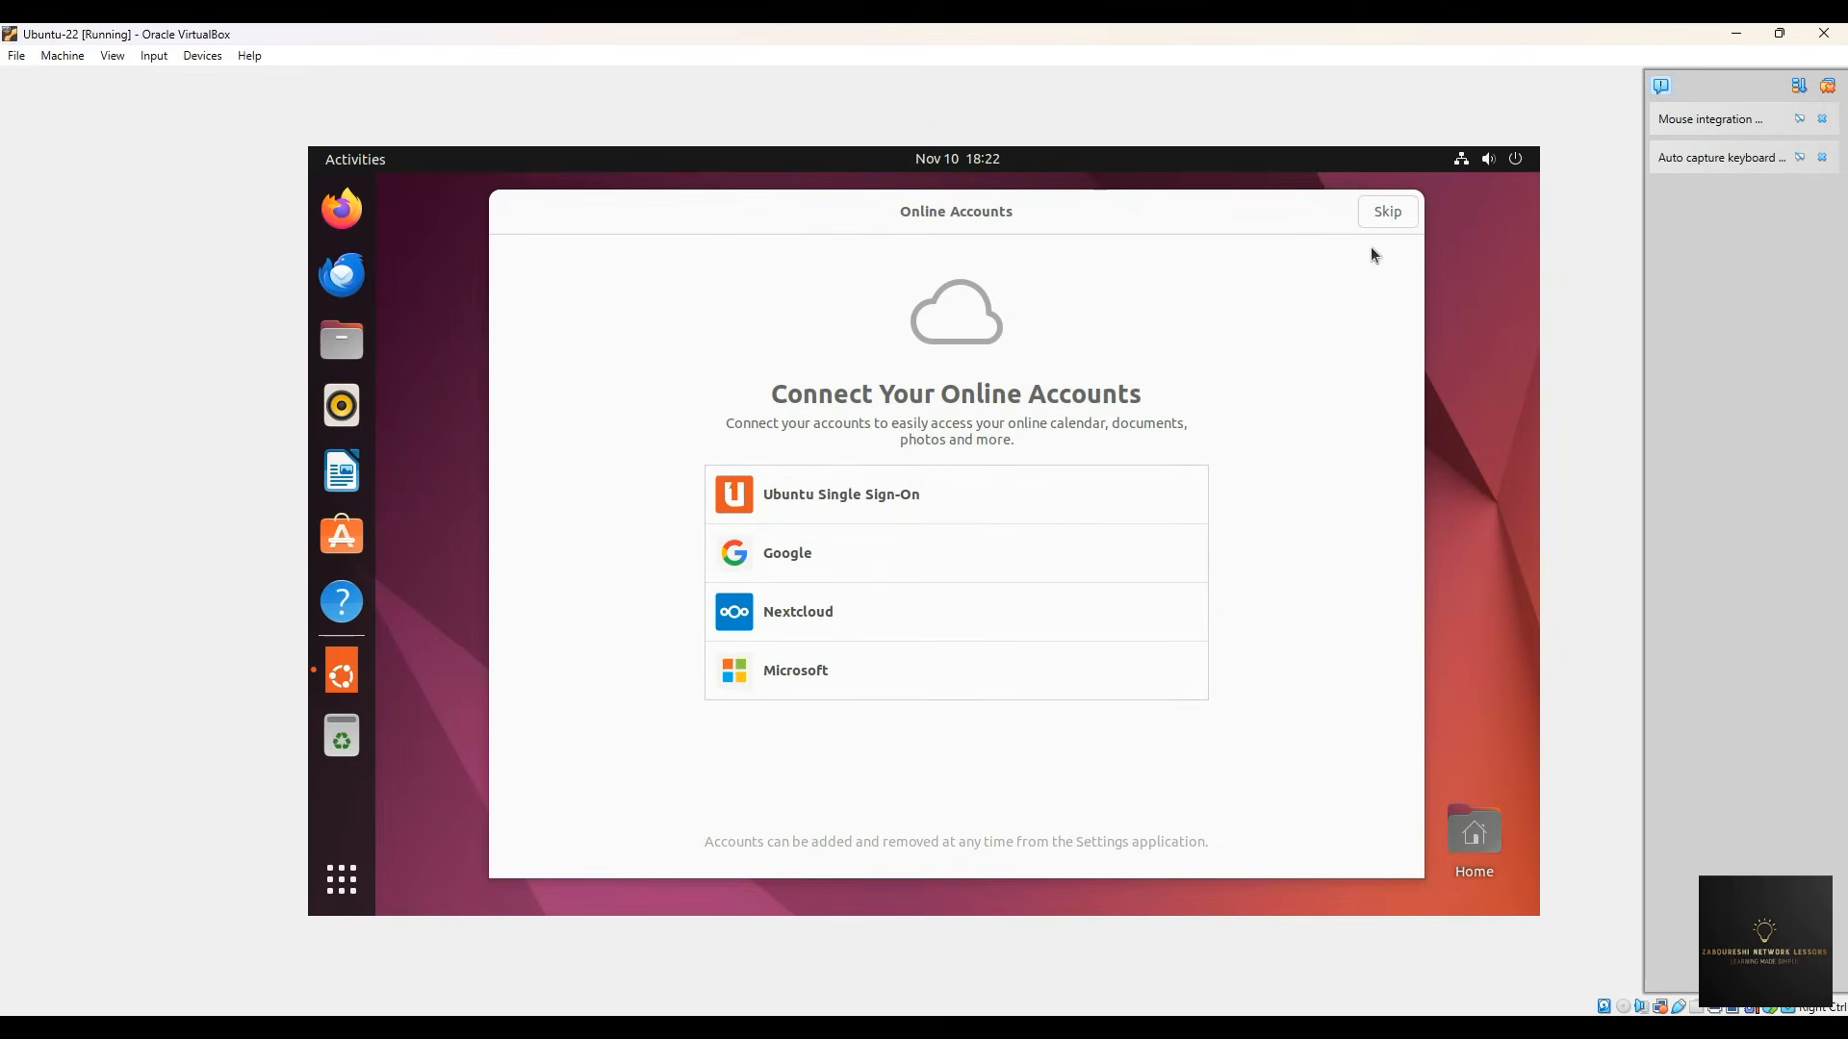
- Finish Welcome to Ubuntu, skipping online accounts and Ubuntu Pro and choosing No, don't send system info
left_click(1390, 218)
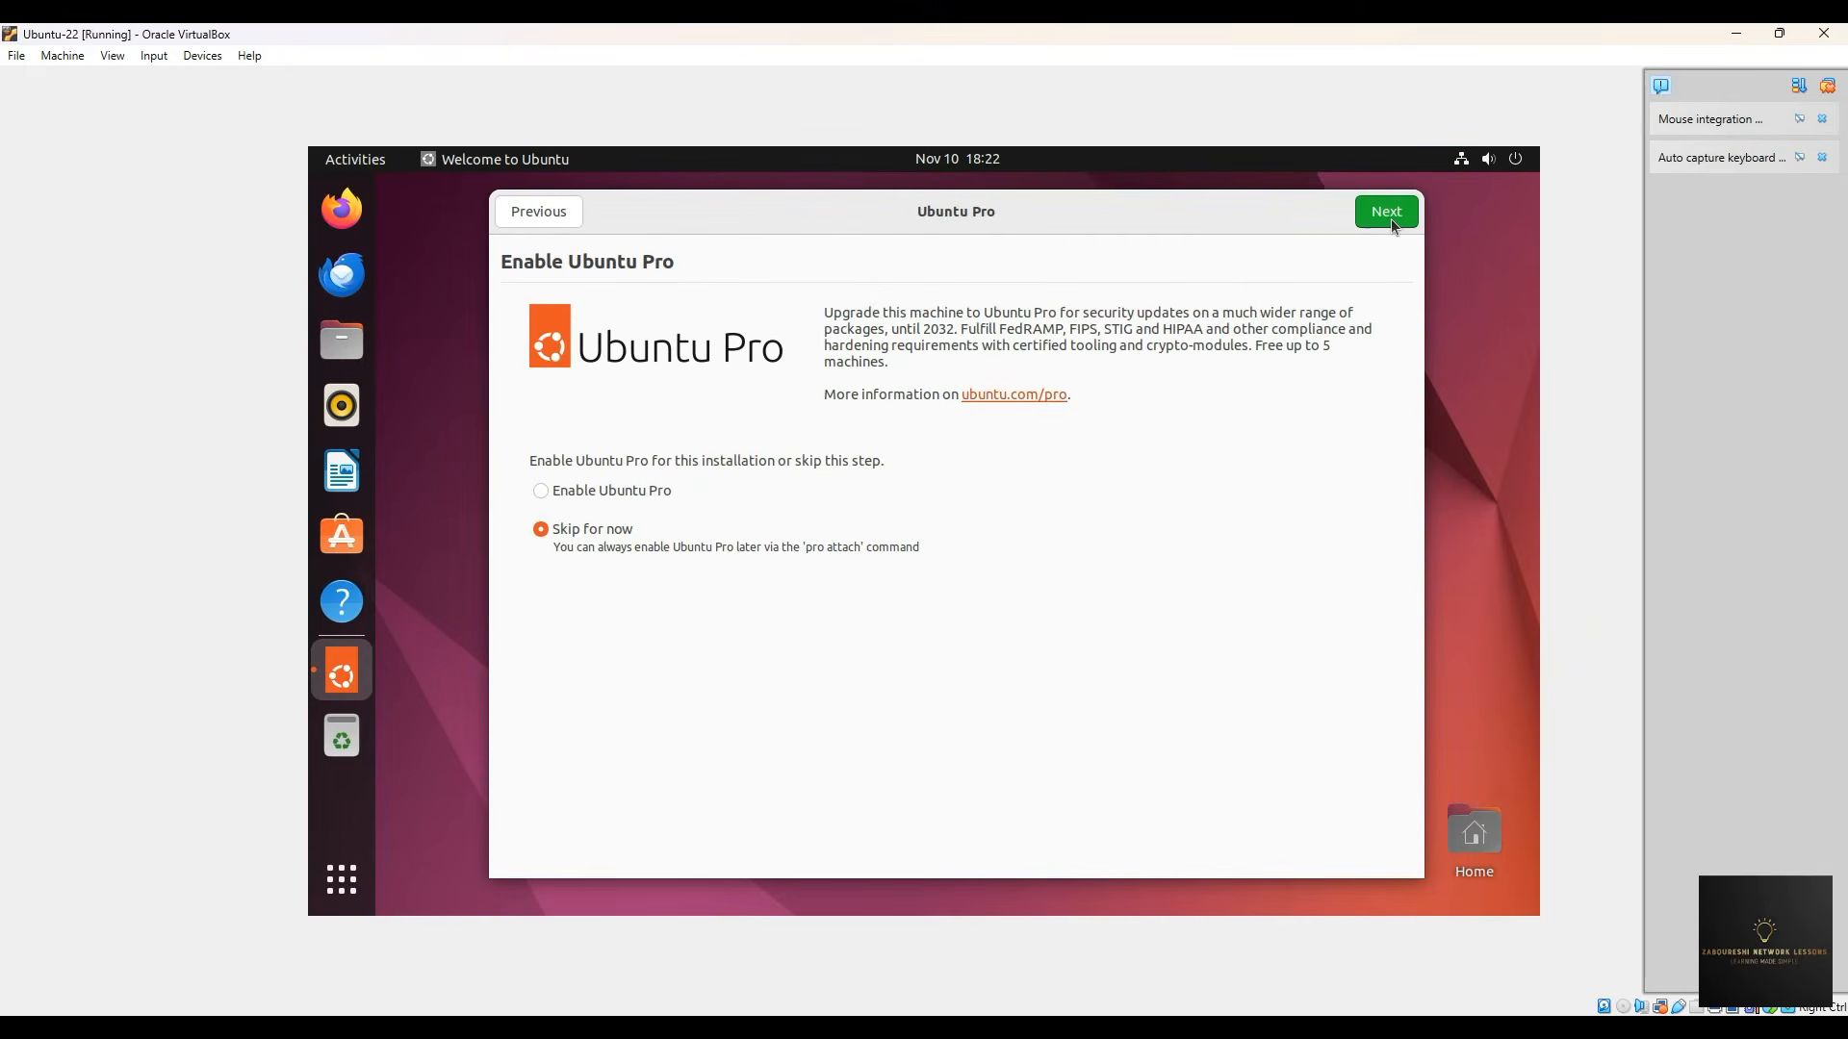
left_click(1390, 217)
left_click(1397, 223)
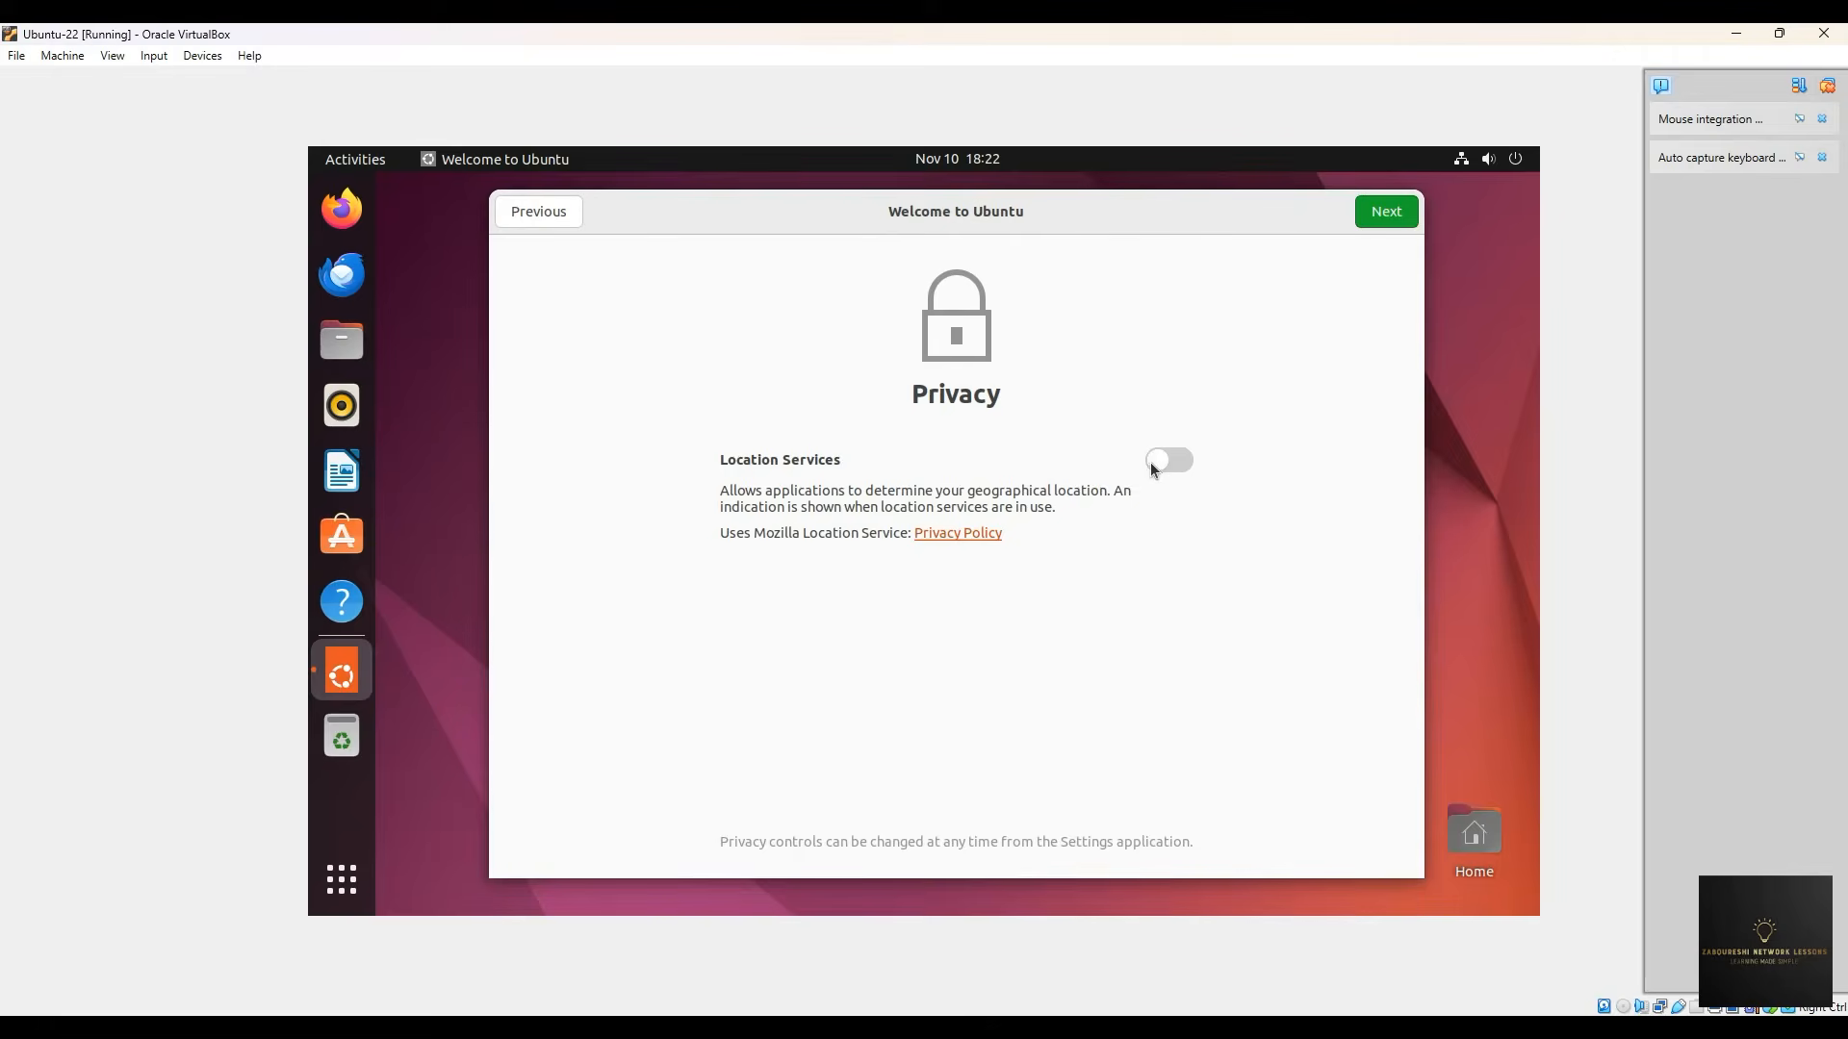
left_click(544, 216)
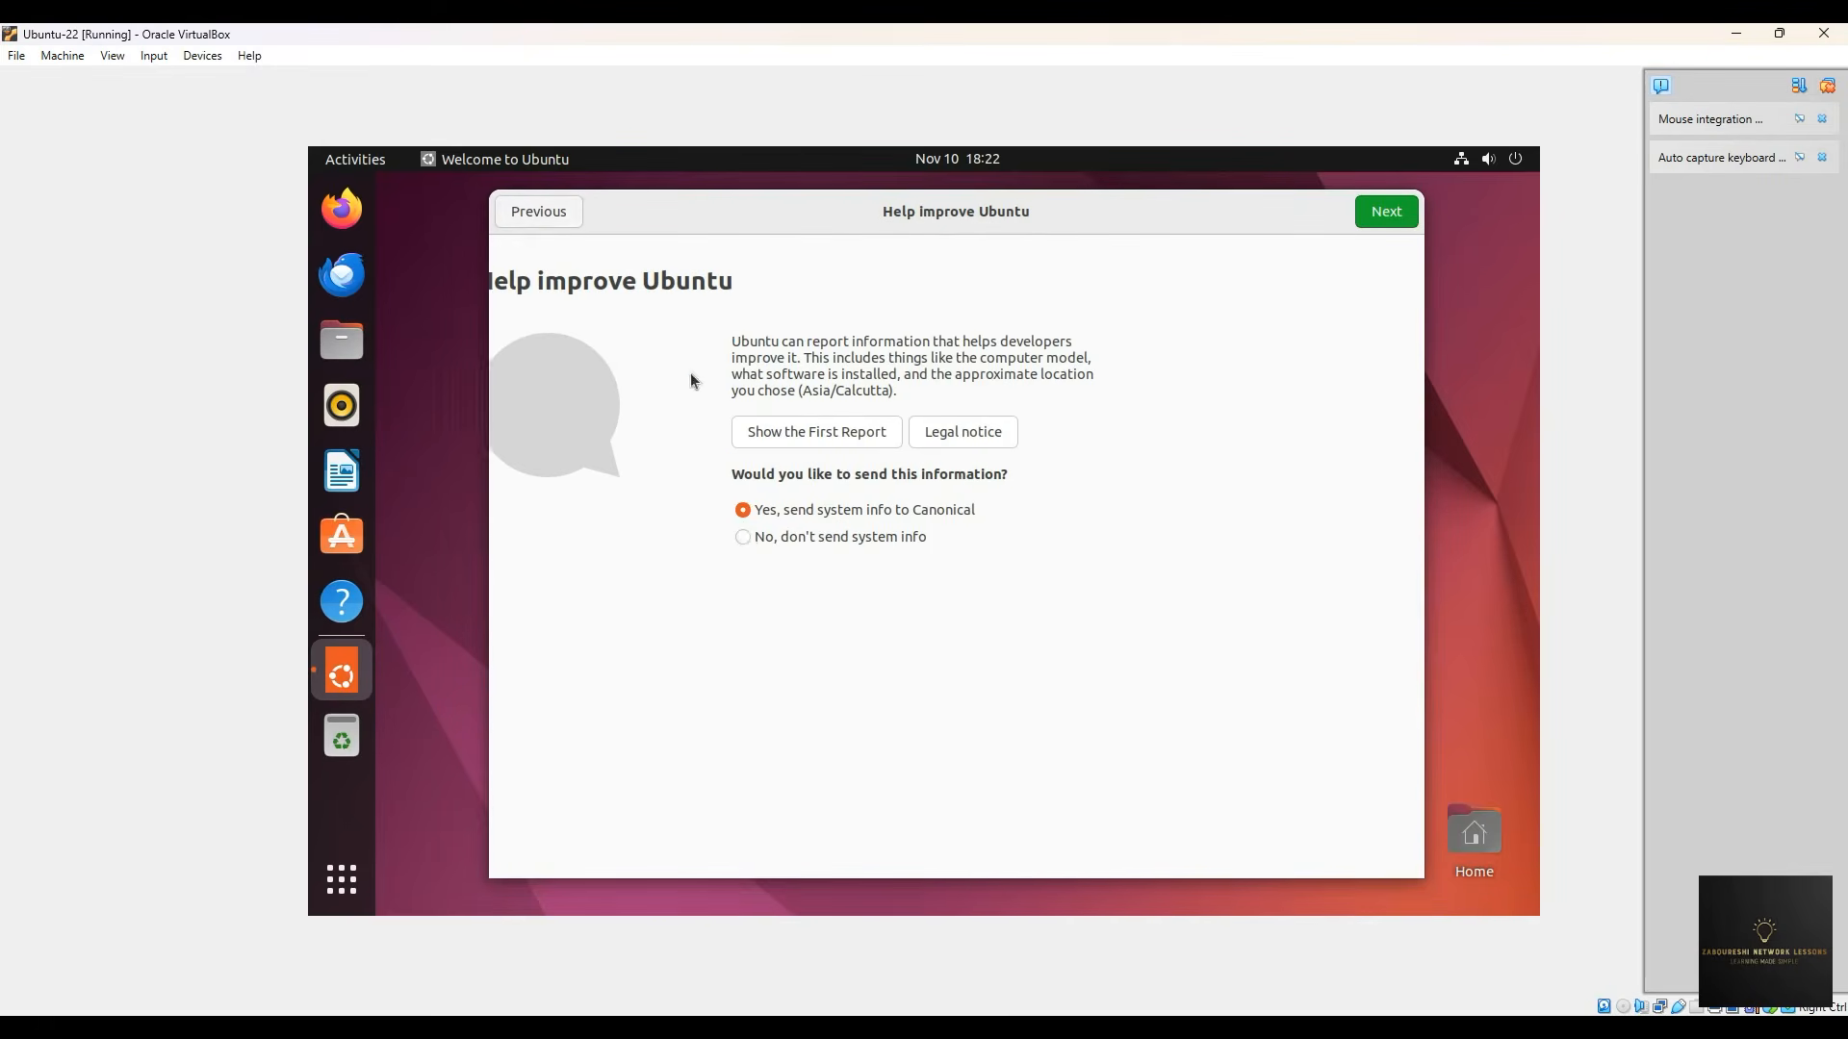
left_click(787, 536)
left_click(1386, 213)
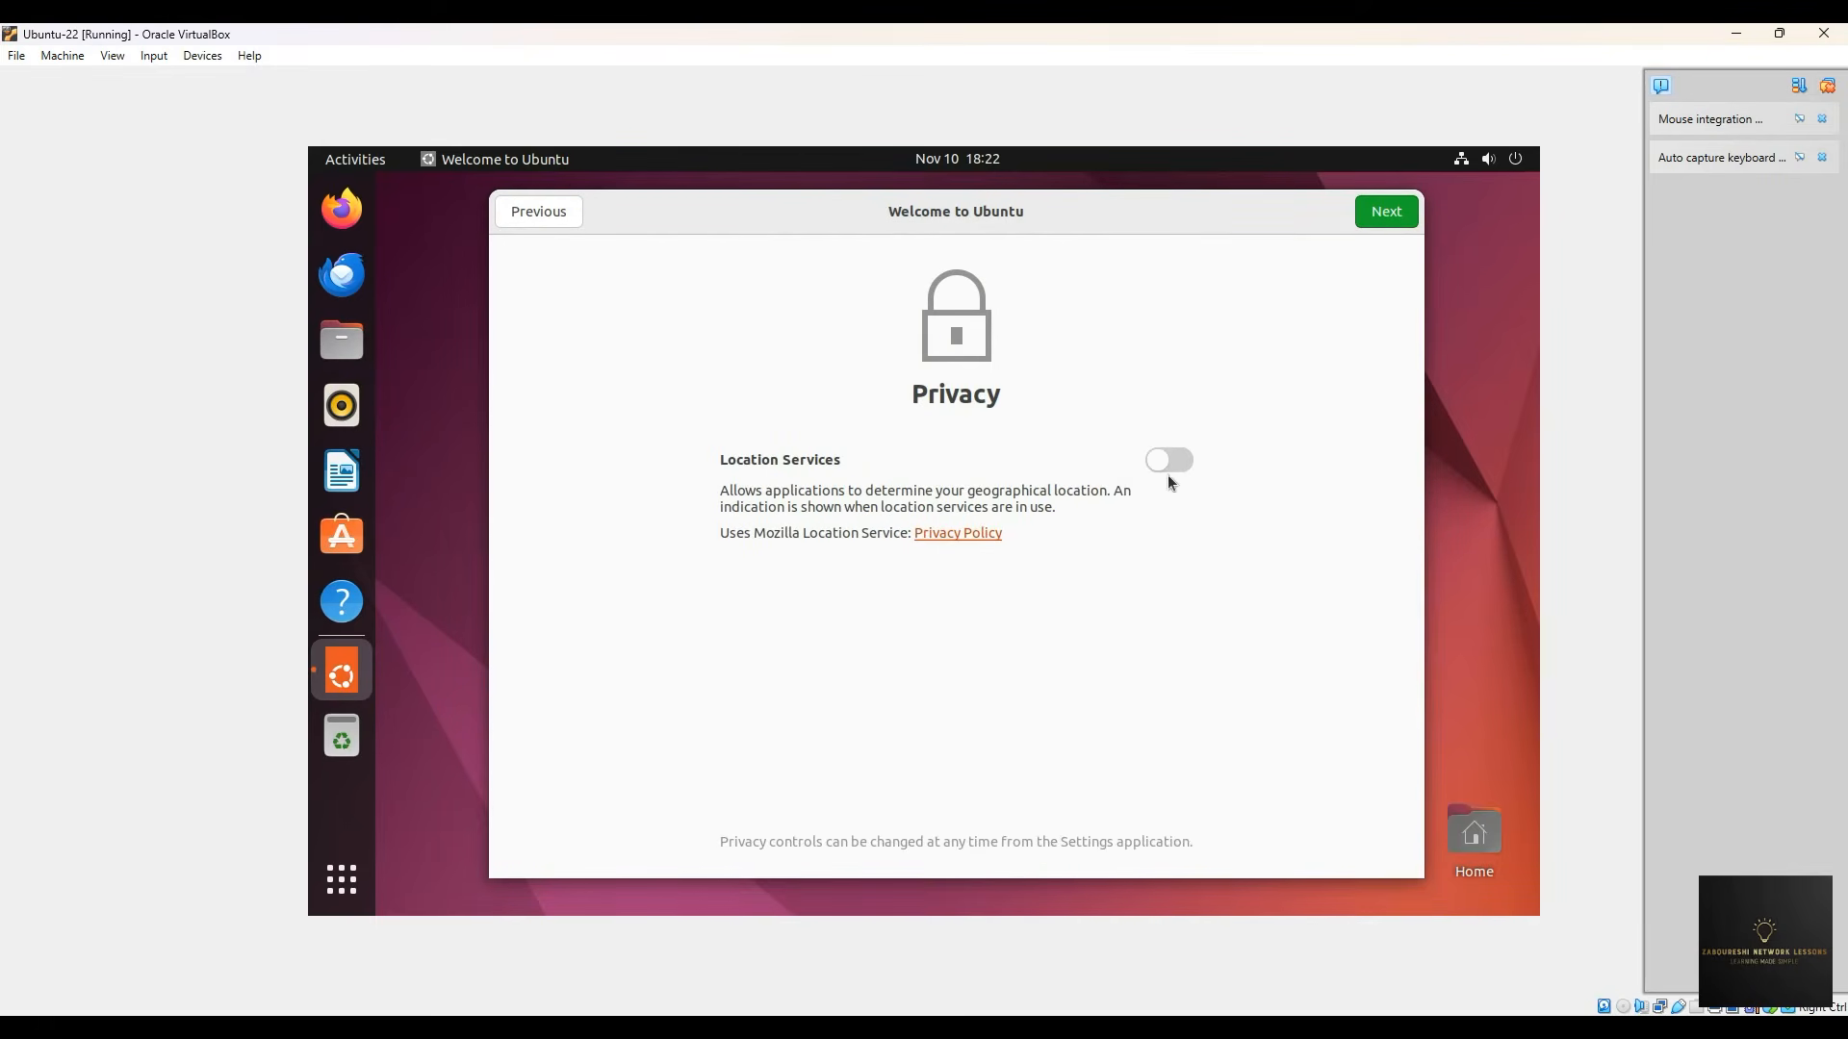
left_click(1379, 223)
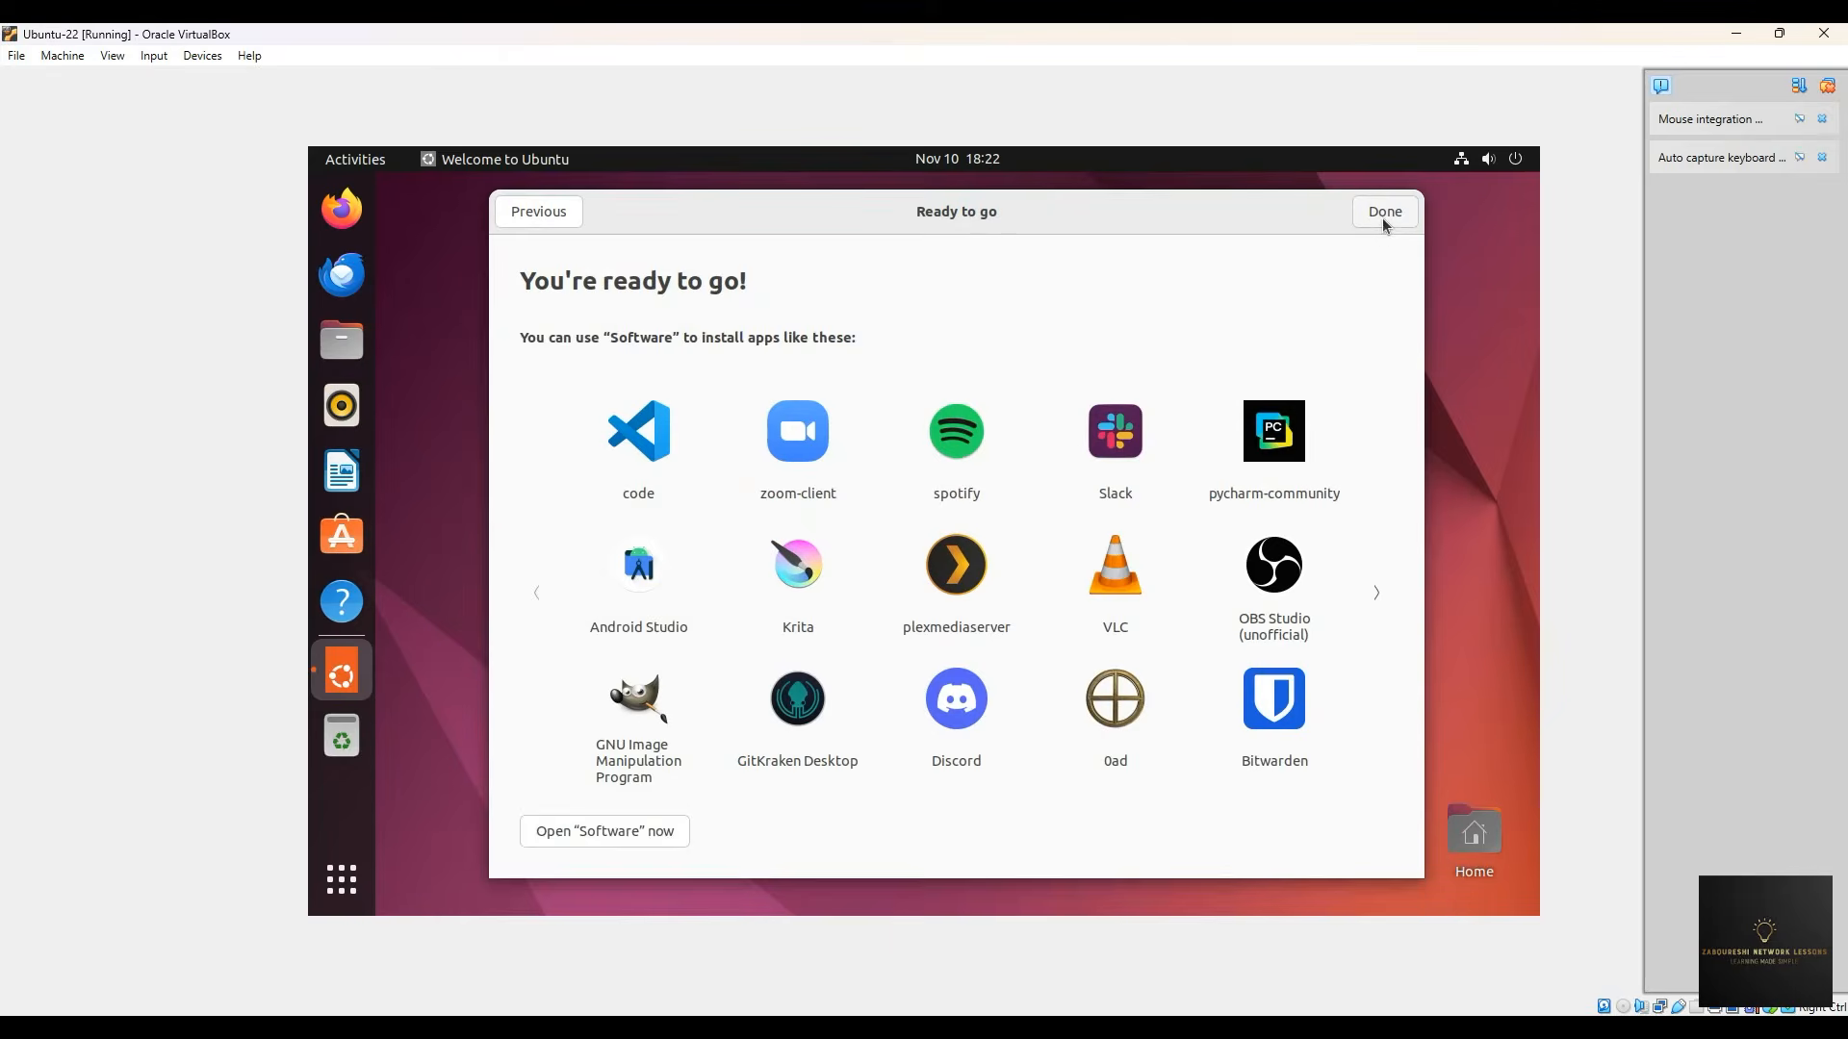
left_click(1383, 213)
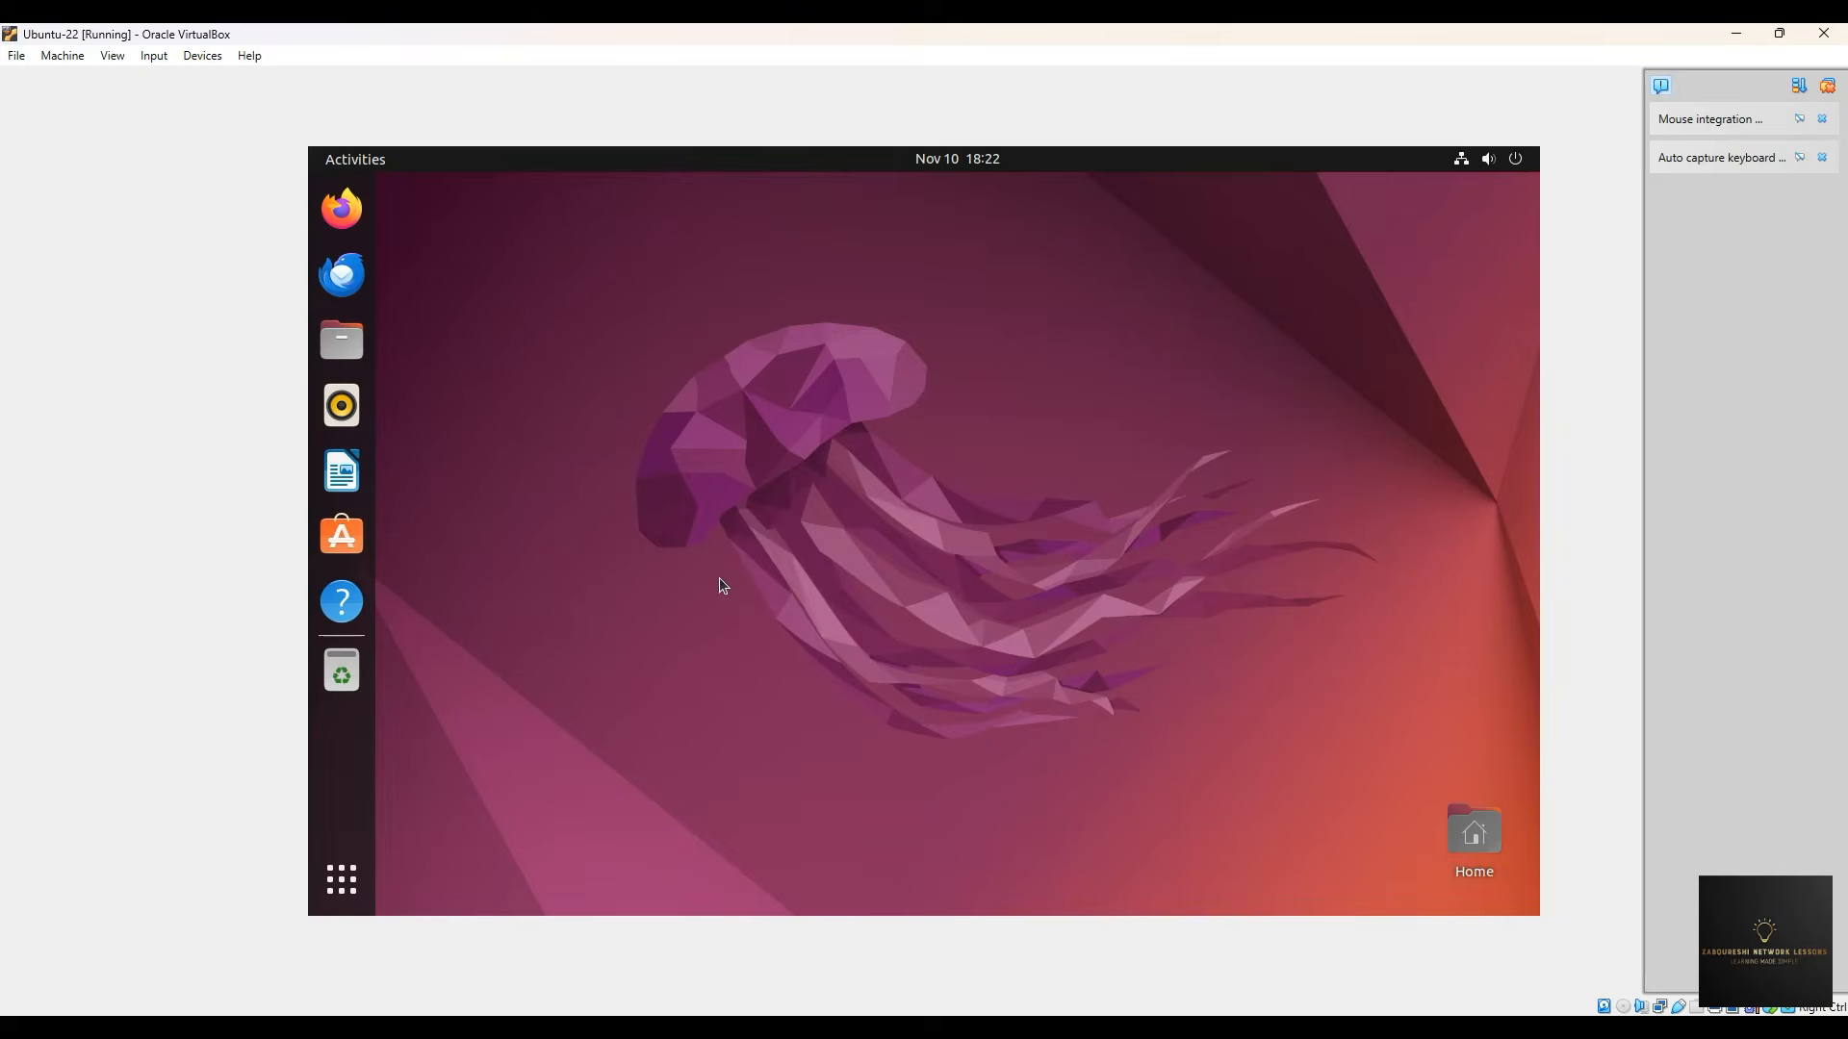
- Move the Home icon to the desktop's top-left and open a terminal in Desktop via Open in Terminal
left_click_drag(1480, 830, 563, 252)
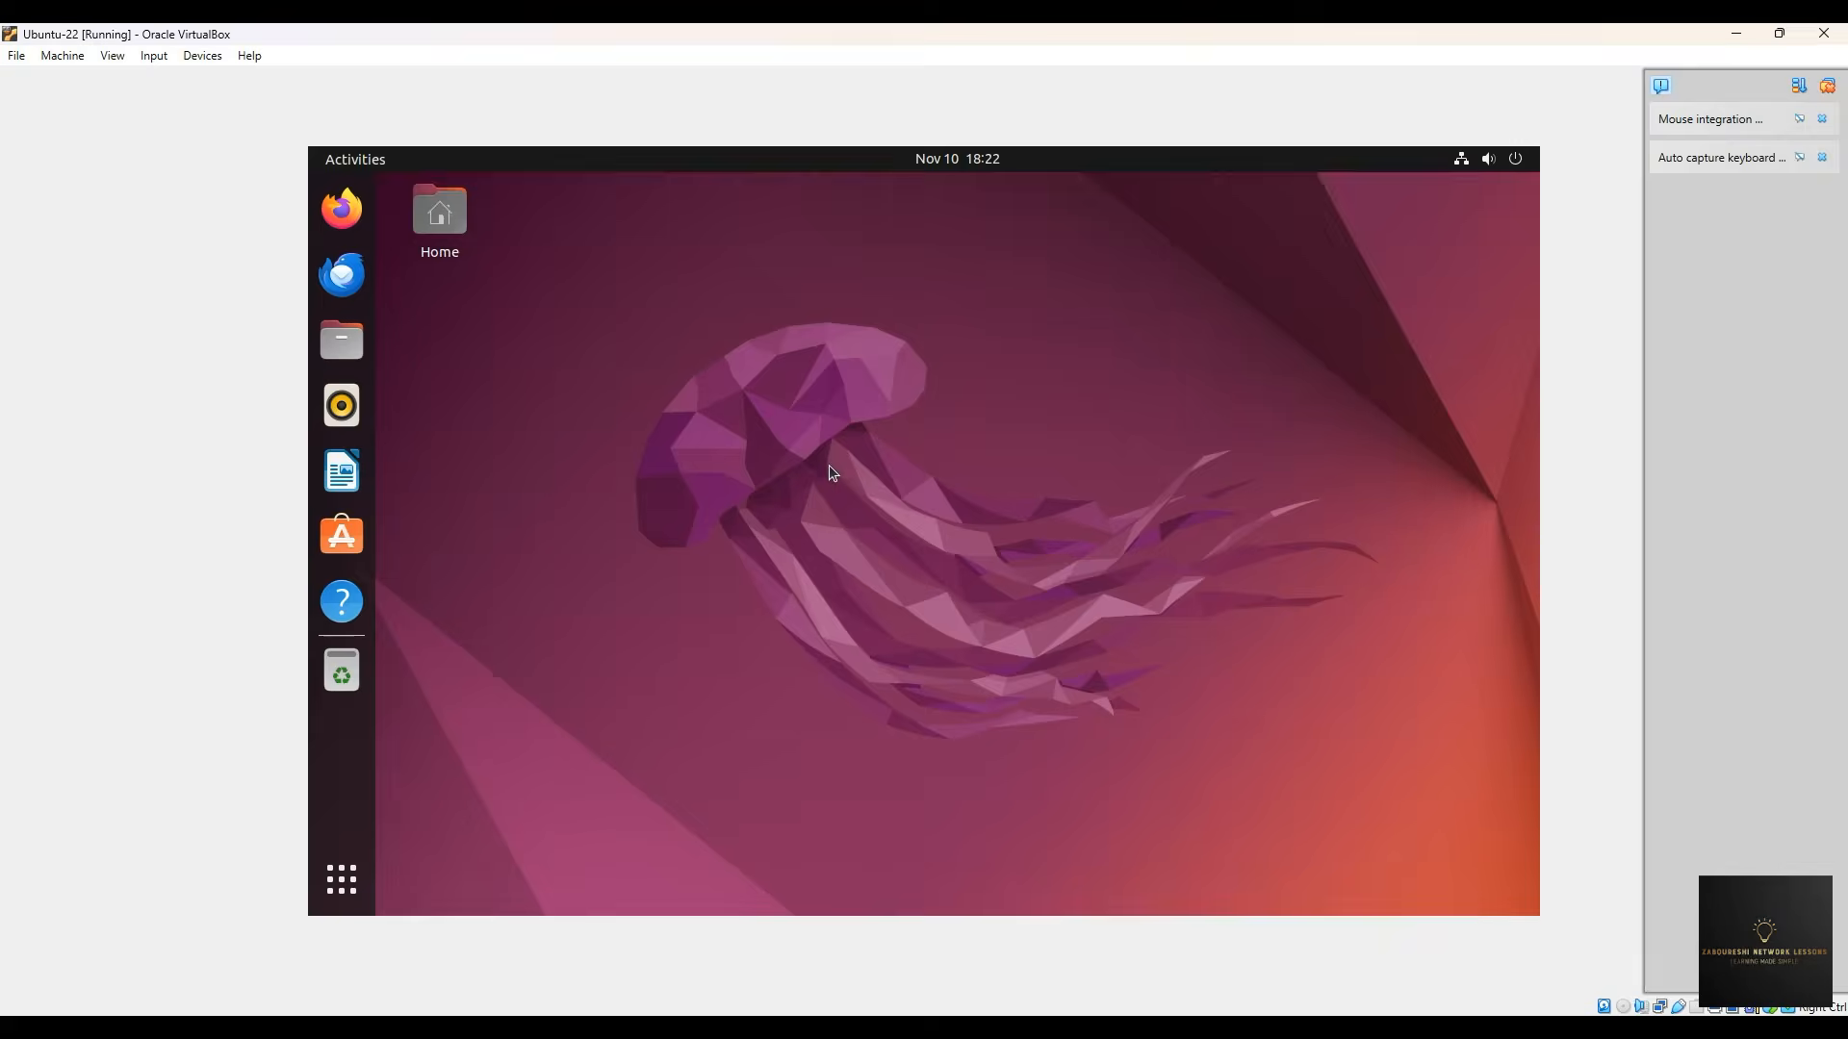
right_click(784, 400)
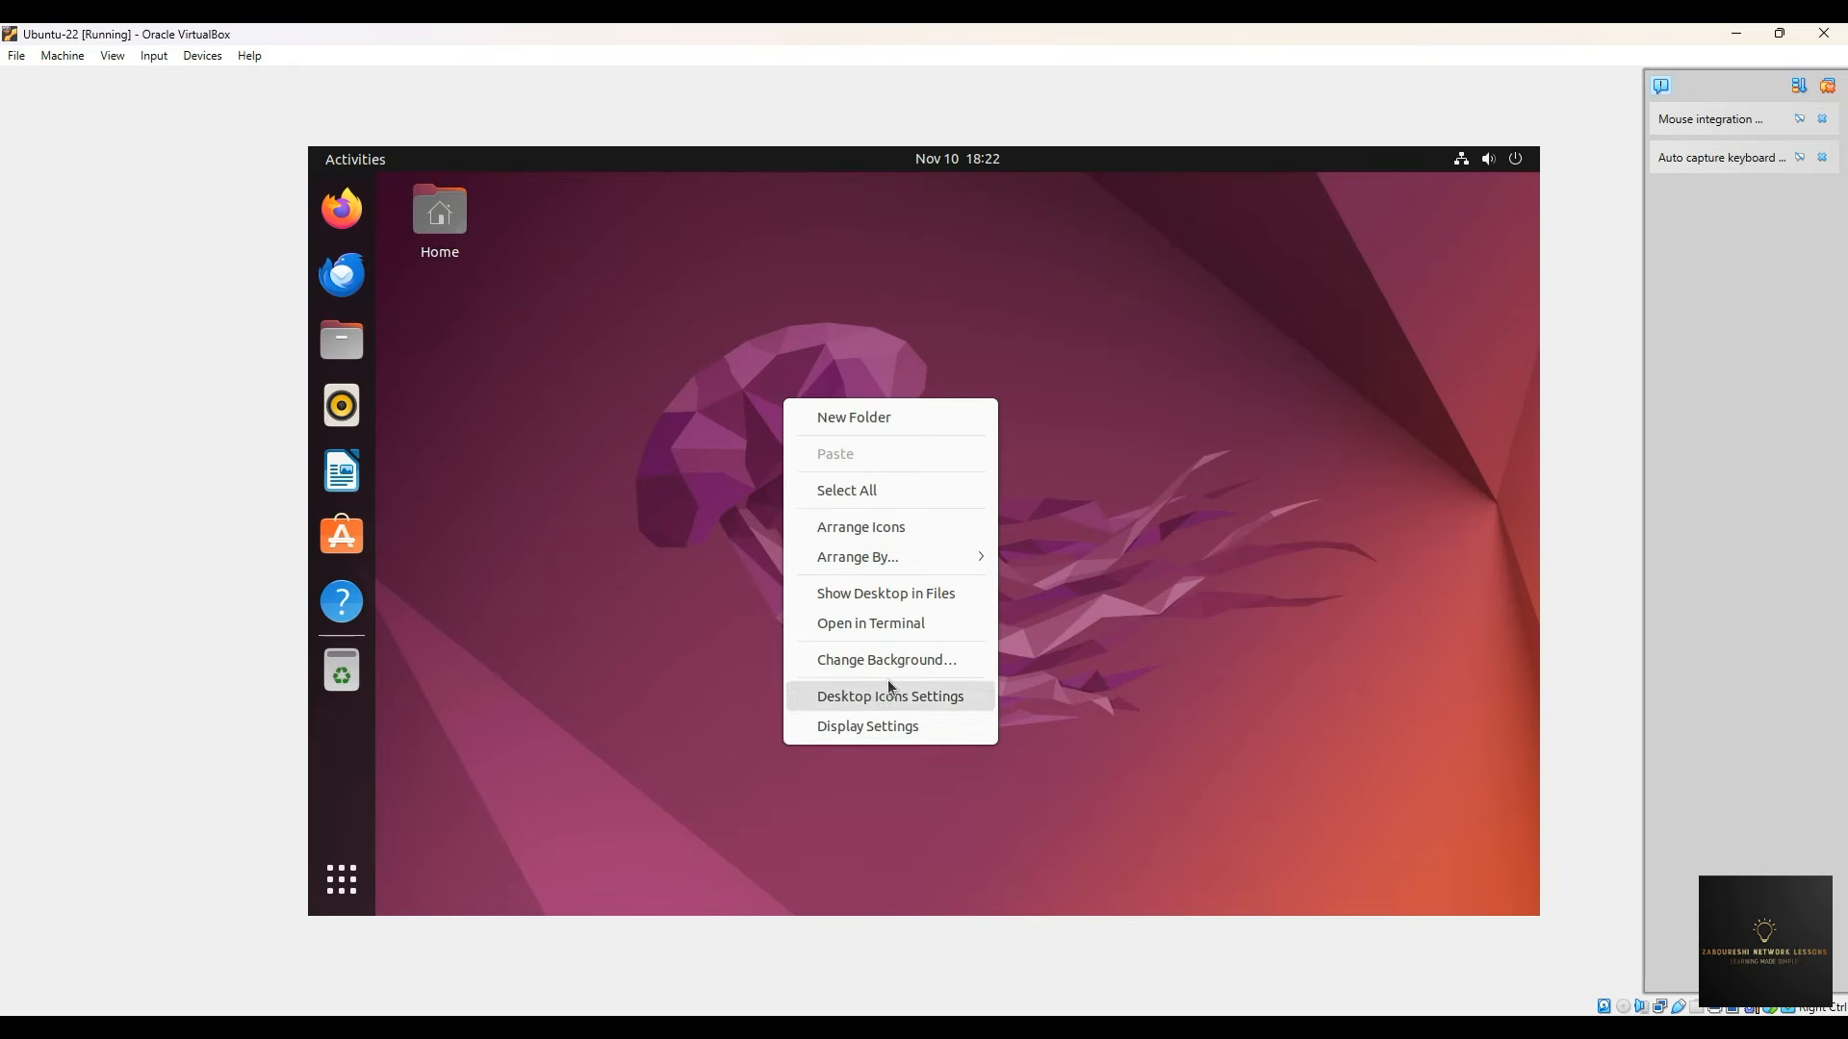
left_click(878, 624)
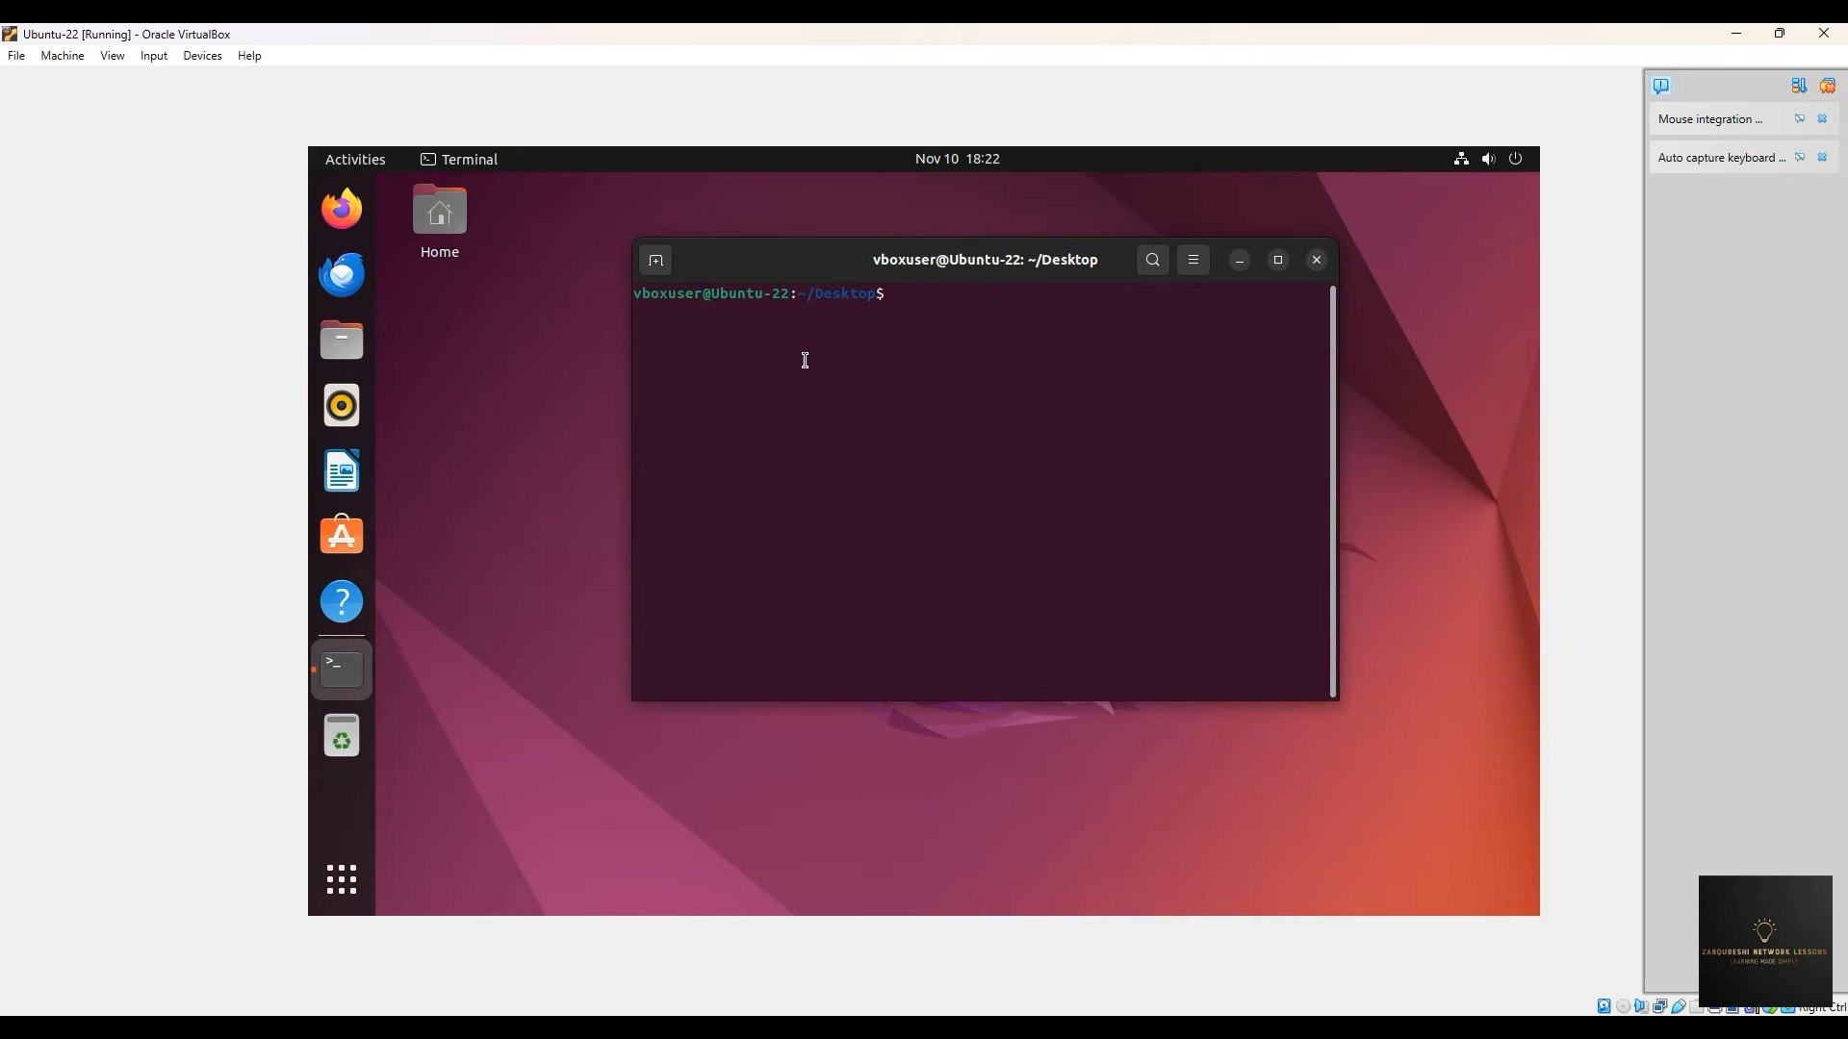
- Run whoami, cd to the home directory, and run whoami again, dismissing the upgrade notice
type("whoami")
key("Return")
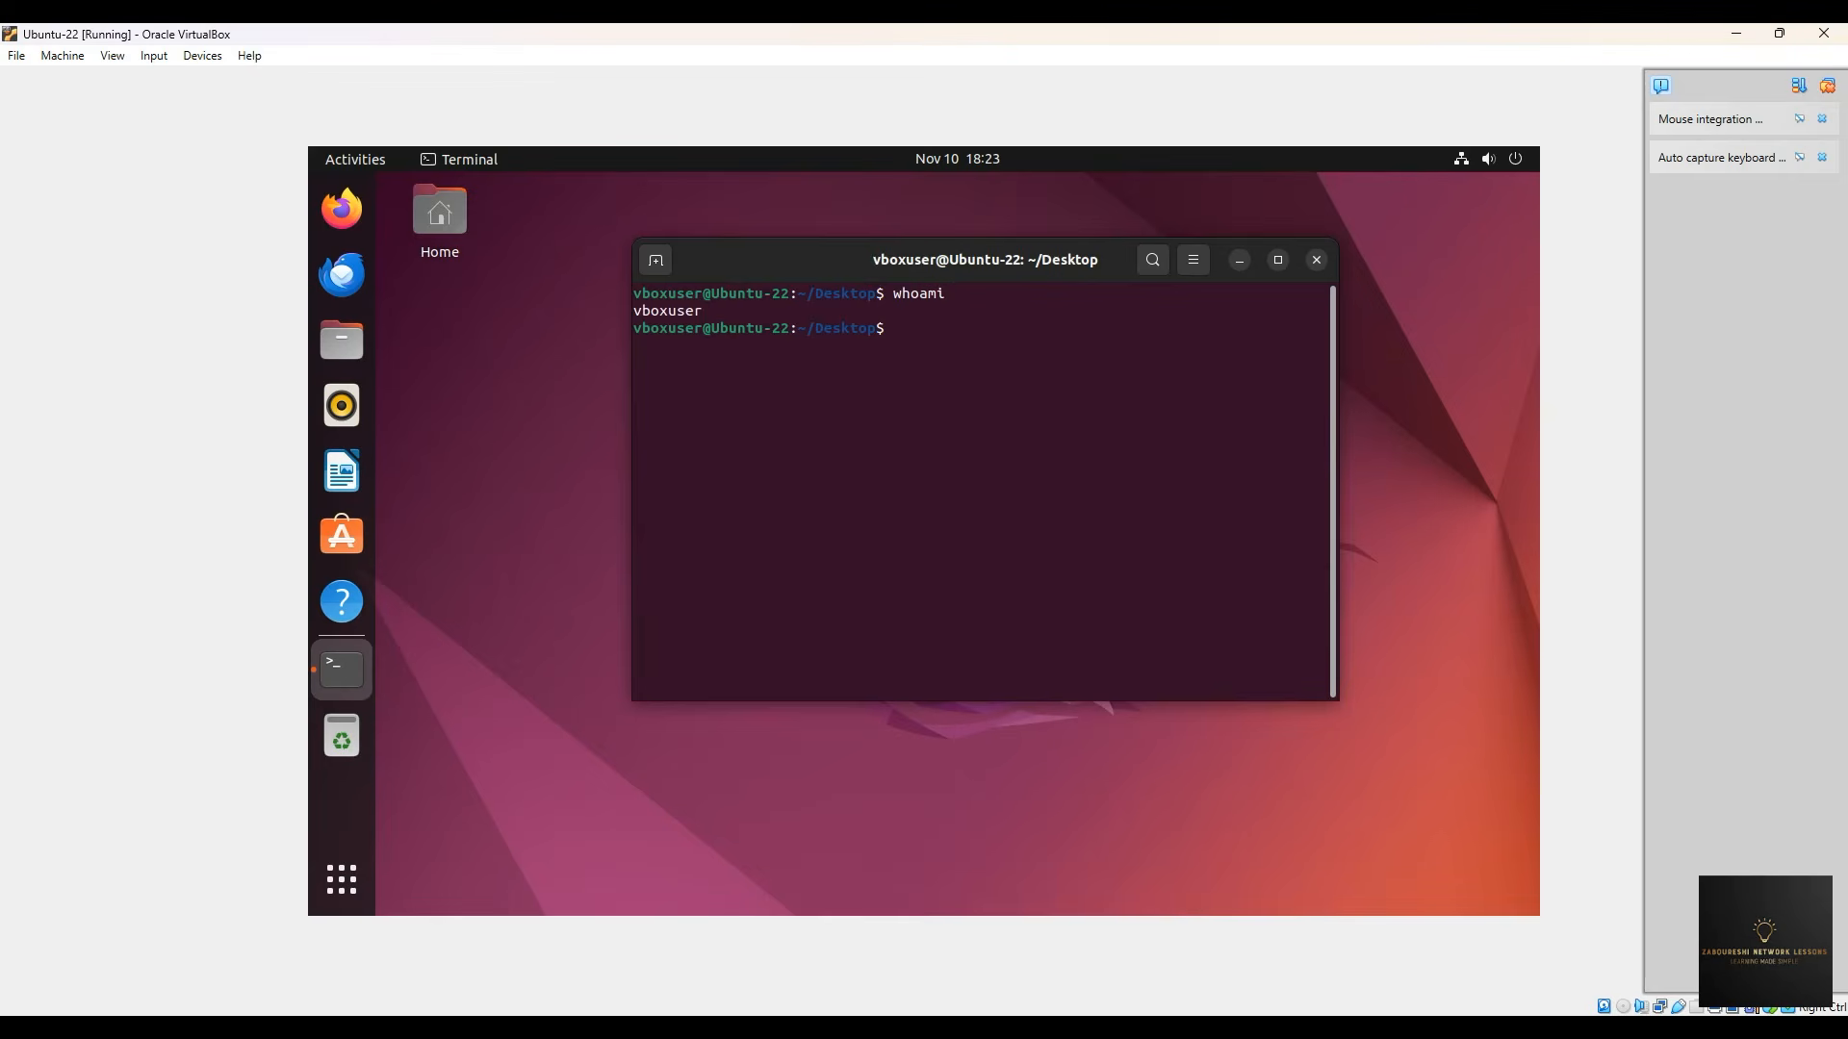
type("cd")
key("Escape")
key("Return")
type("whoami")
key("Return")
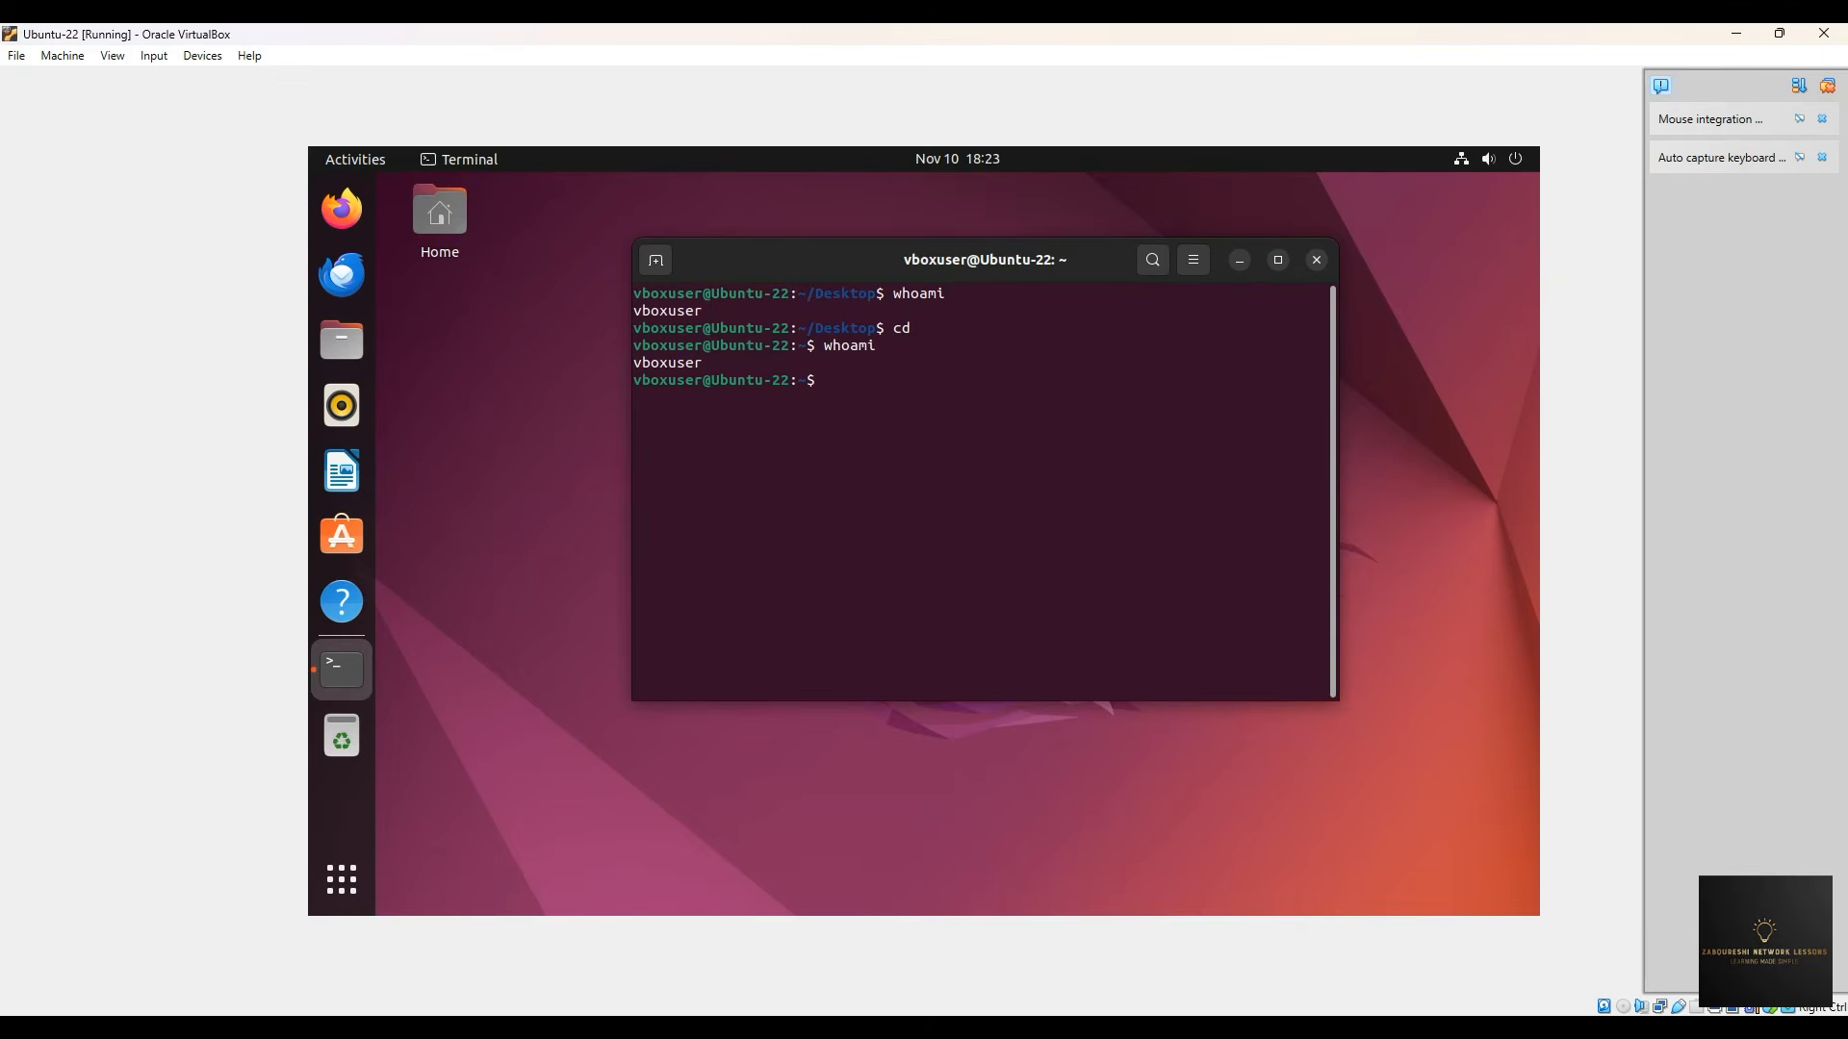
- Show the current directory with pwd and list the home directory contents with la and ls
left_click_drag(815, 329, 864, 334)
left_click(841, 378)
type("pwd")
key("Return")
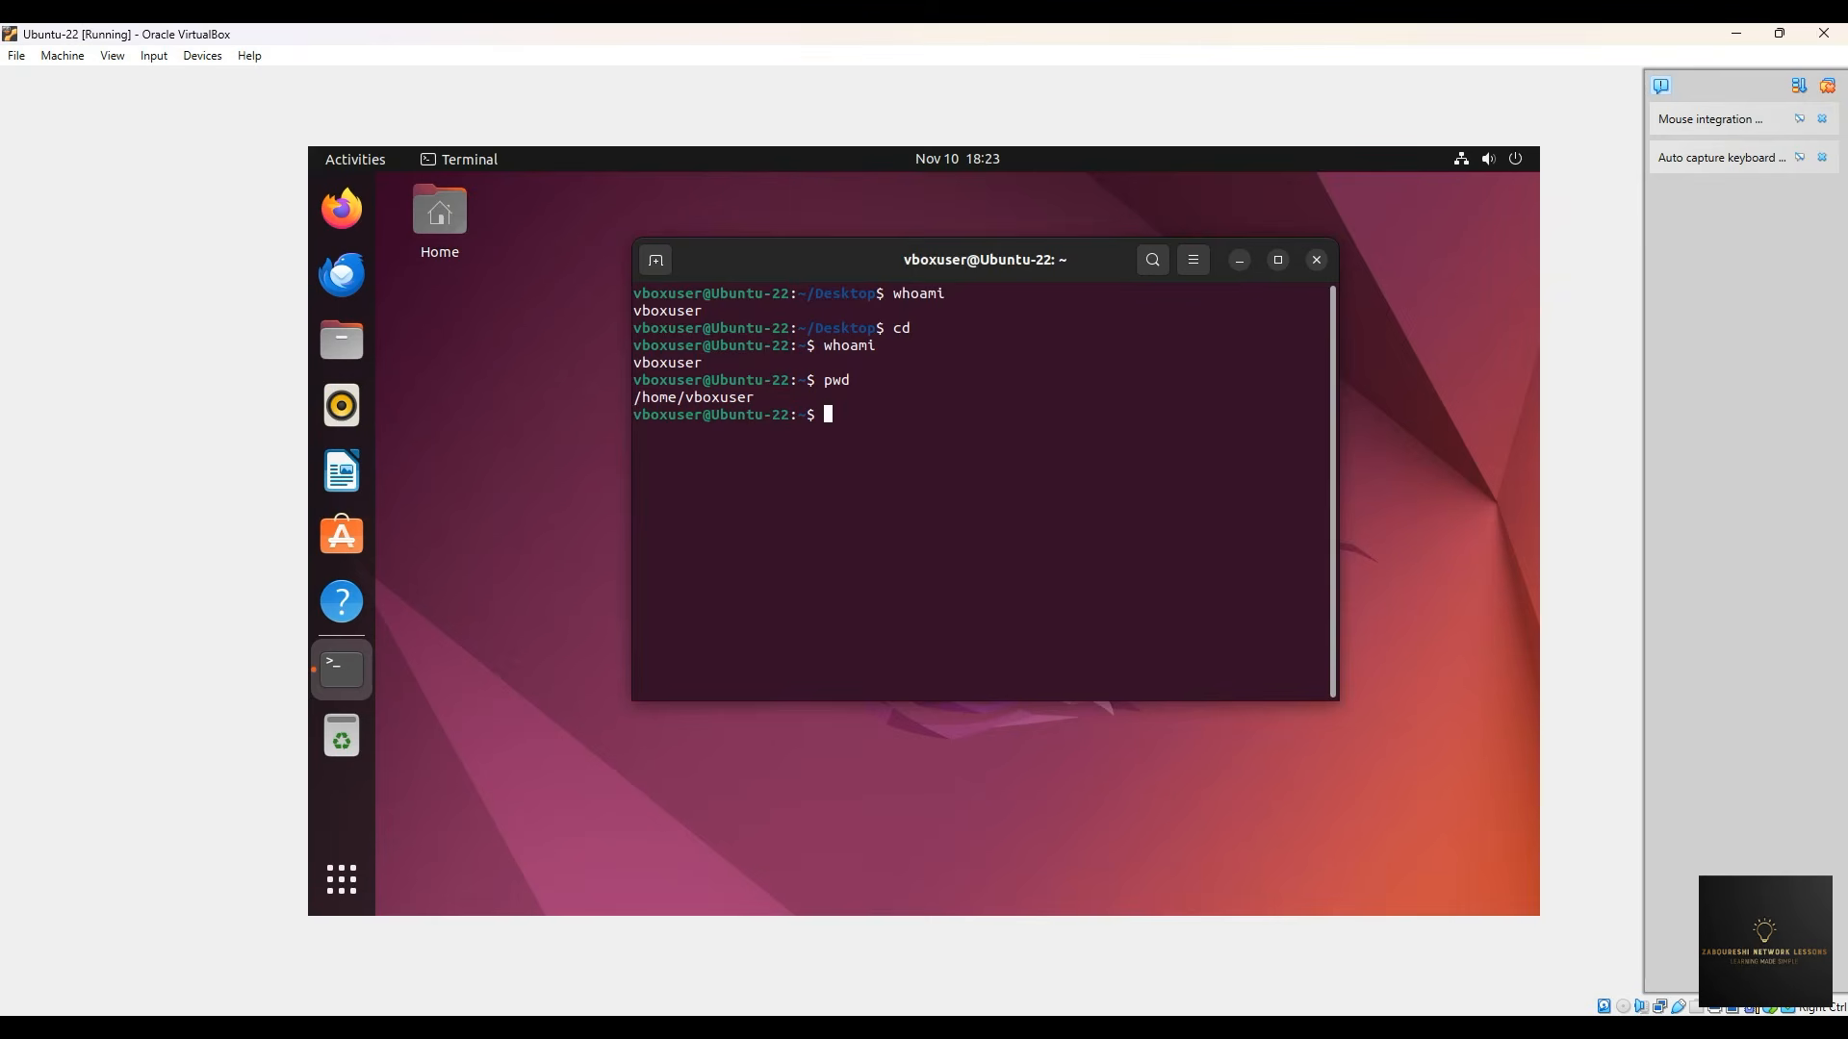
type("la")
key("Return")
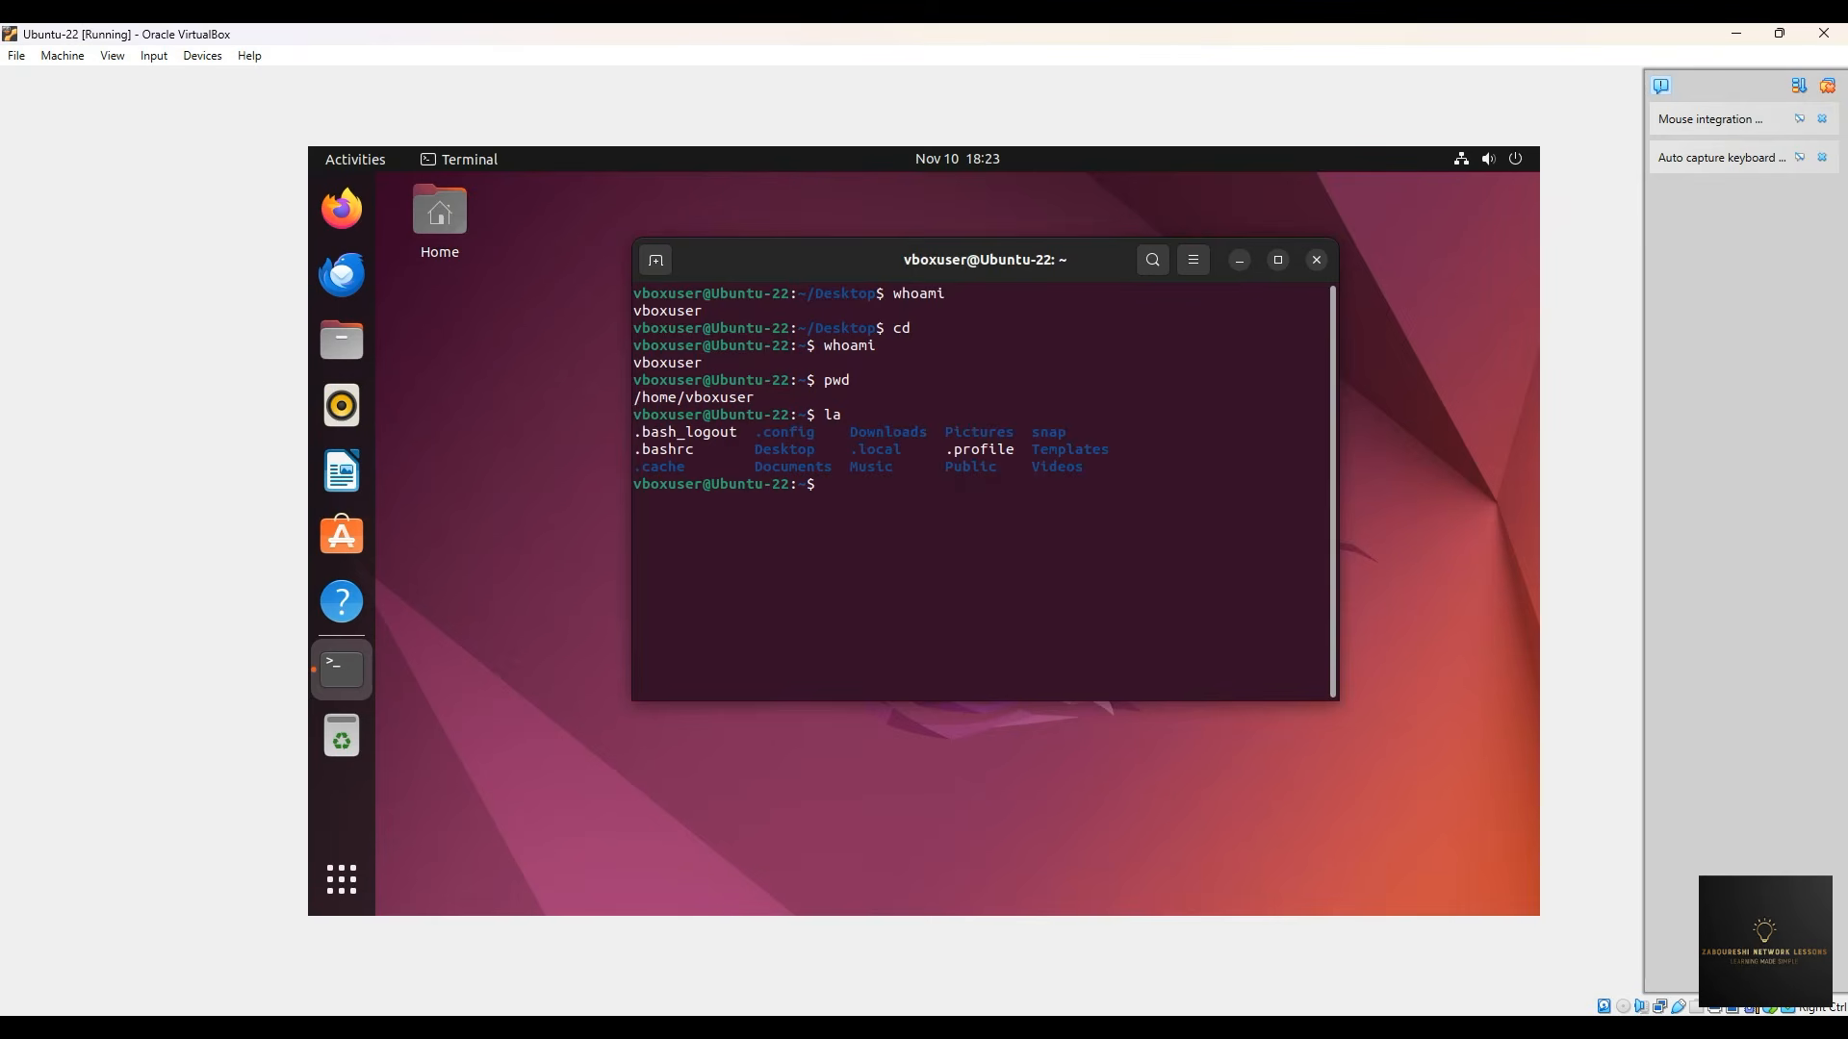
type("ls")
key("Return")
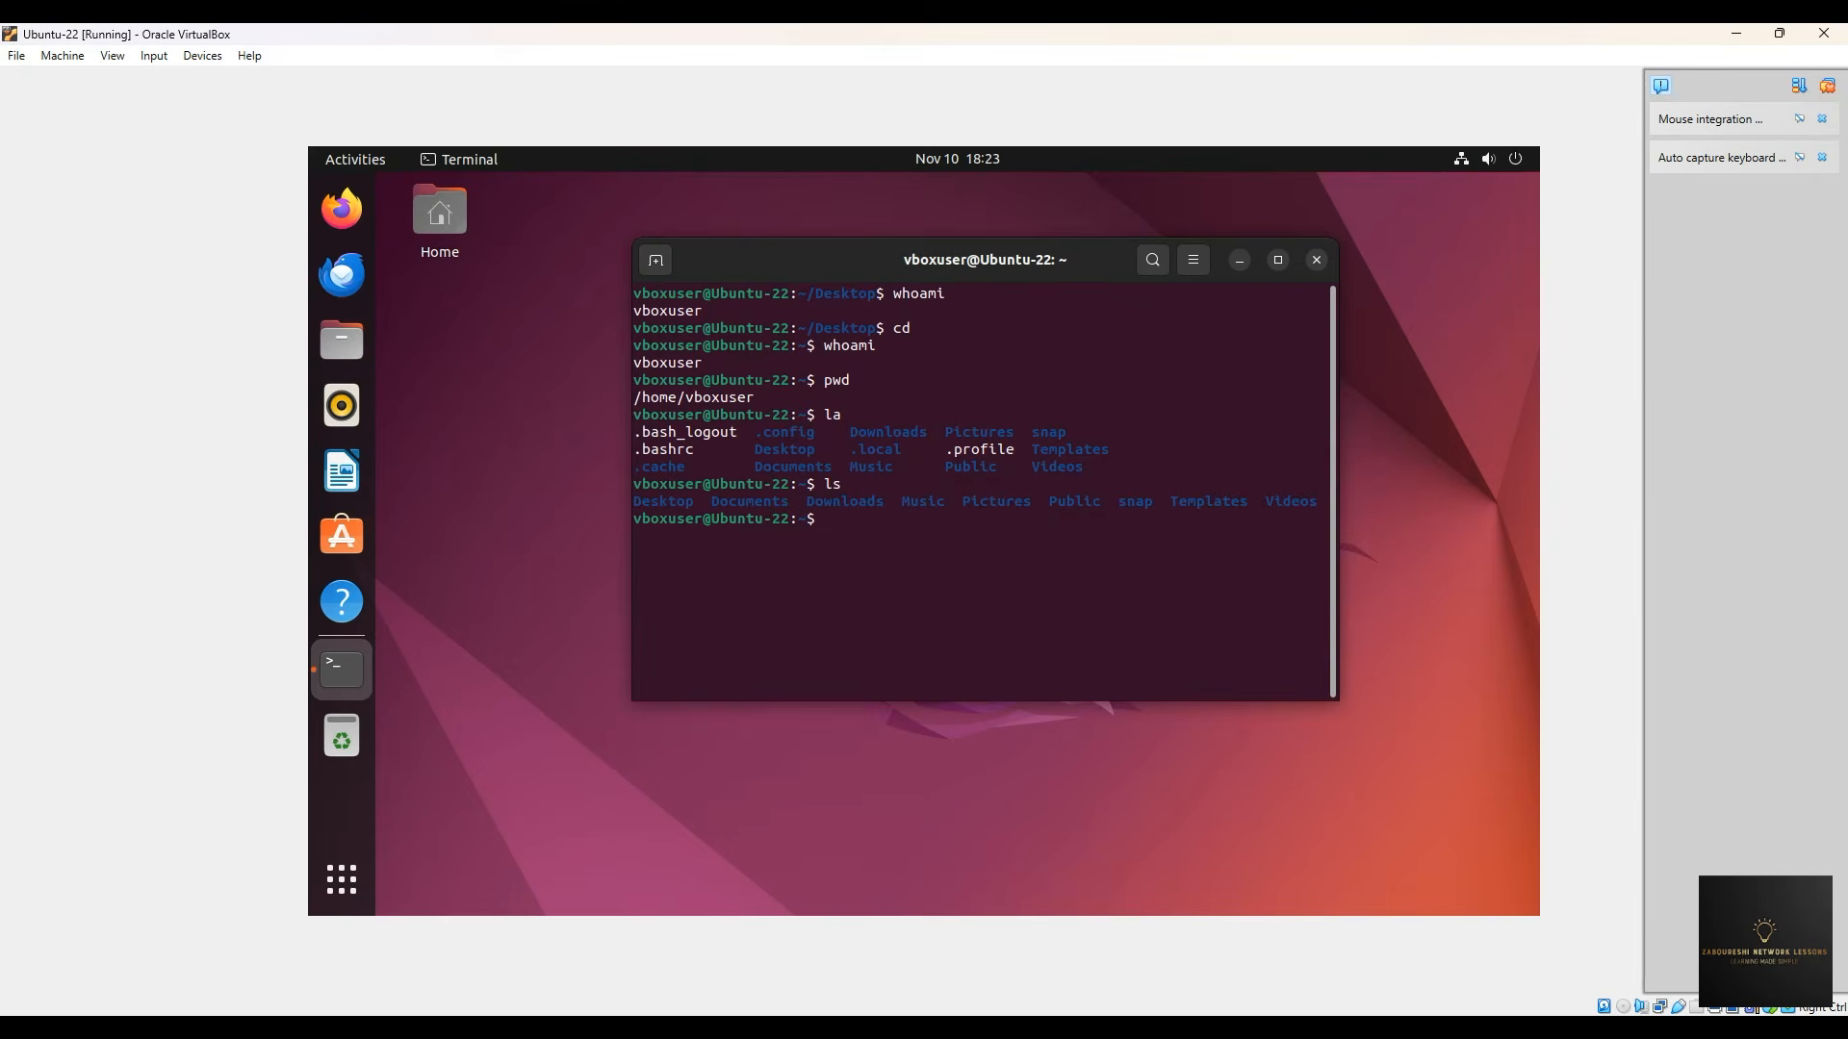